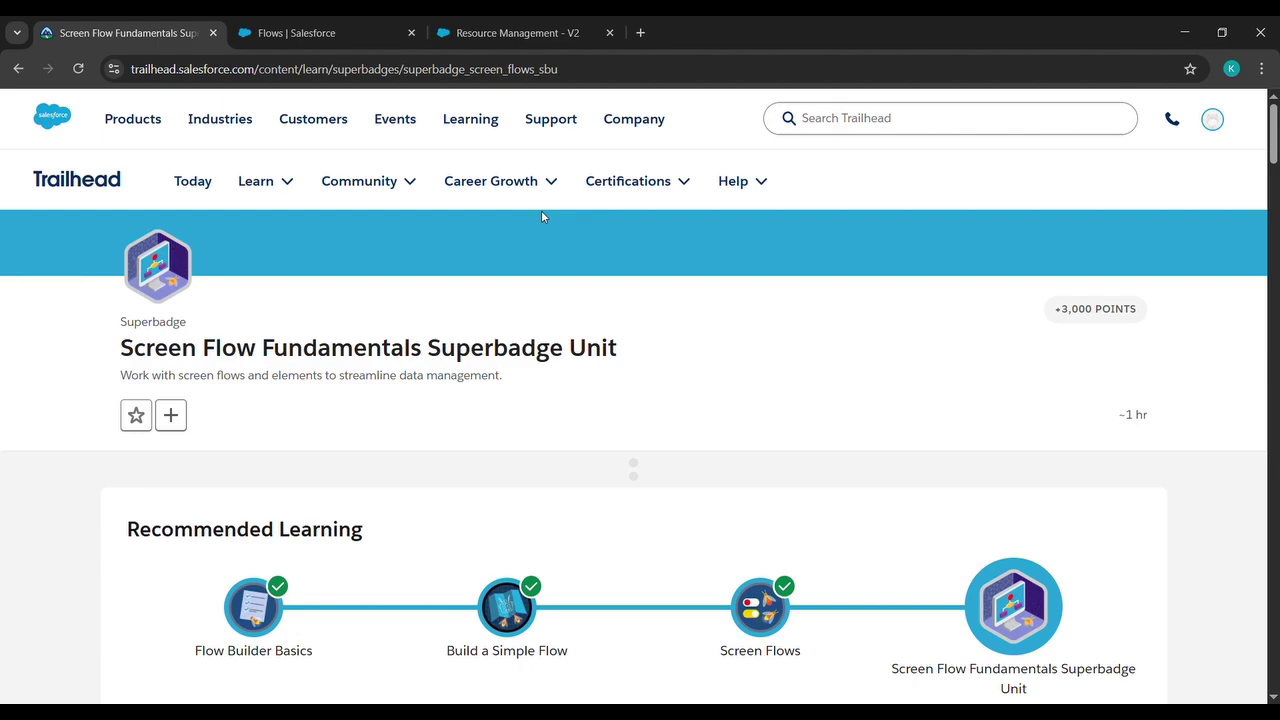
Step: Review the Screen Flow Fundamentals superbadge requirements and launch the hands-on org
scroll(674, 446, "down", 15)
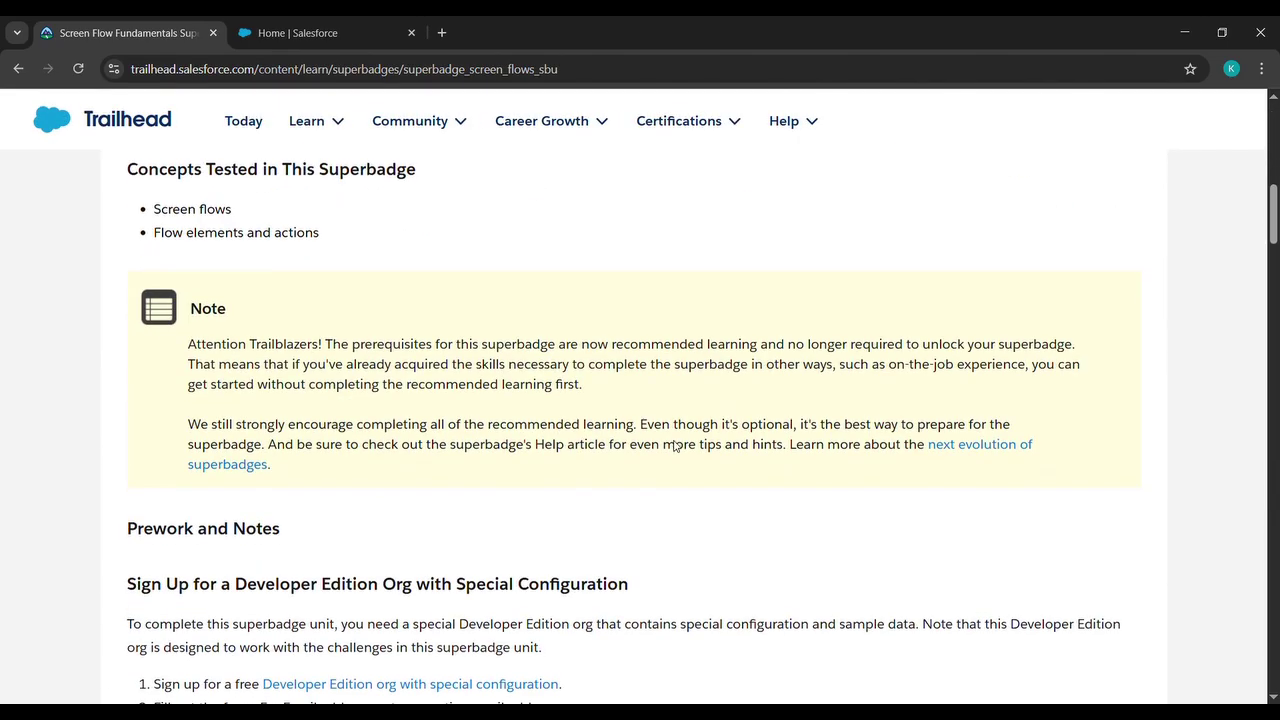
scroll(674, 446, "down", 10)
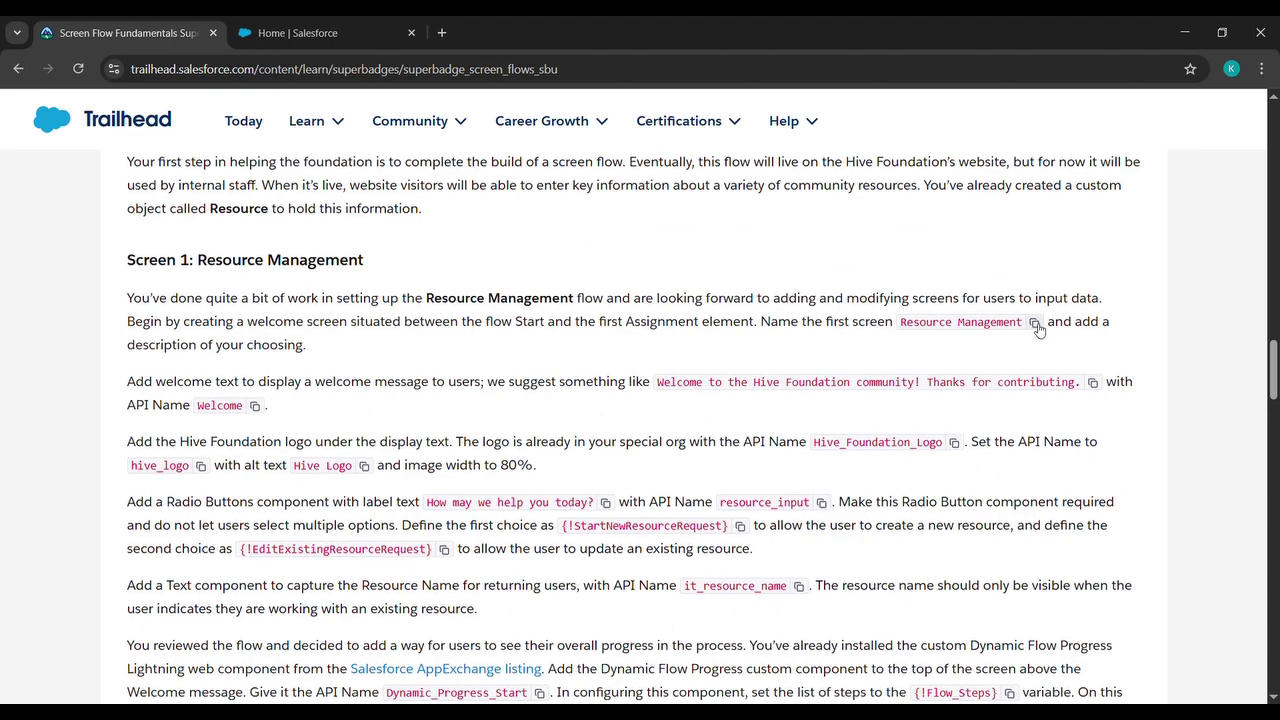
scroll(873, 537, "down", 20)
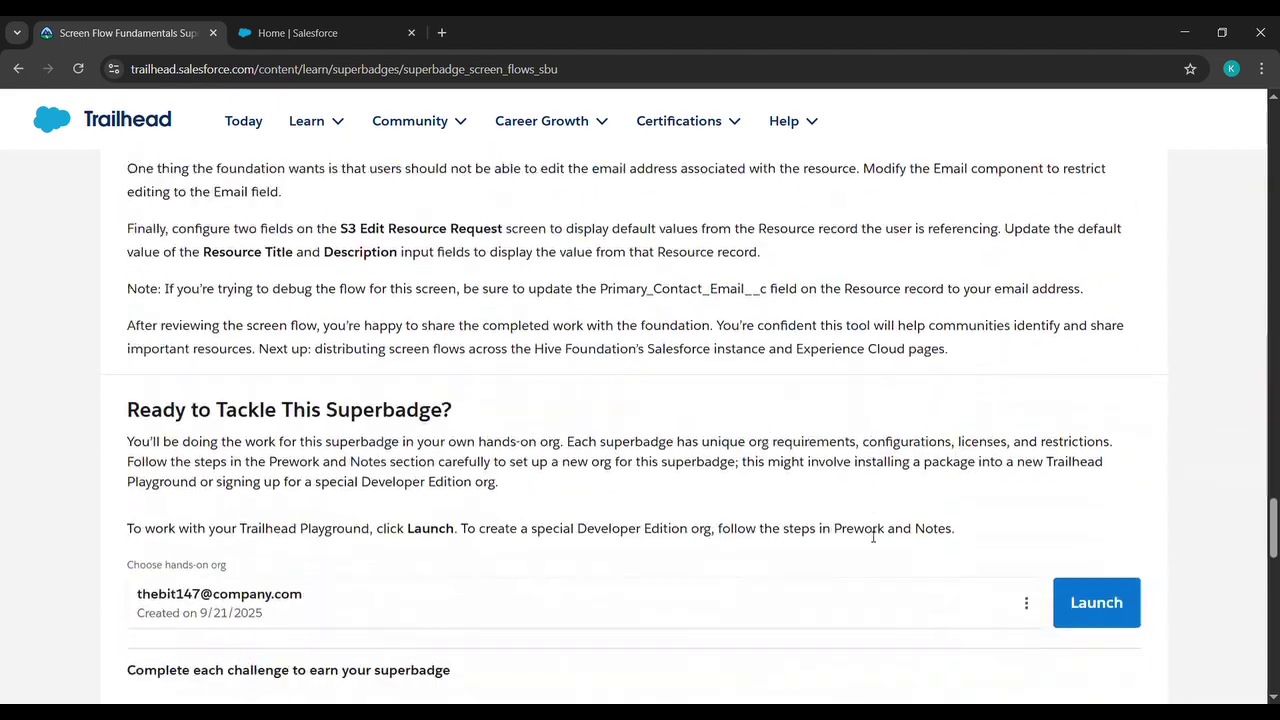
scroll(873, 537, "down", 2)
left_click(1072, 377)
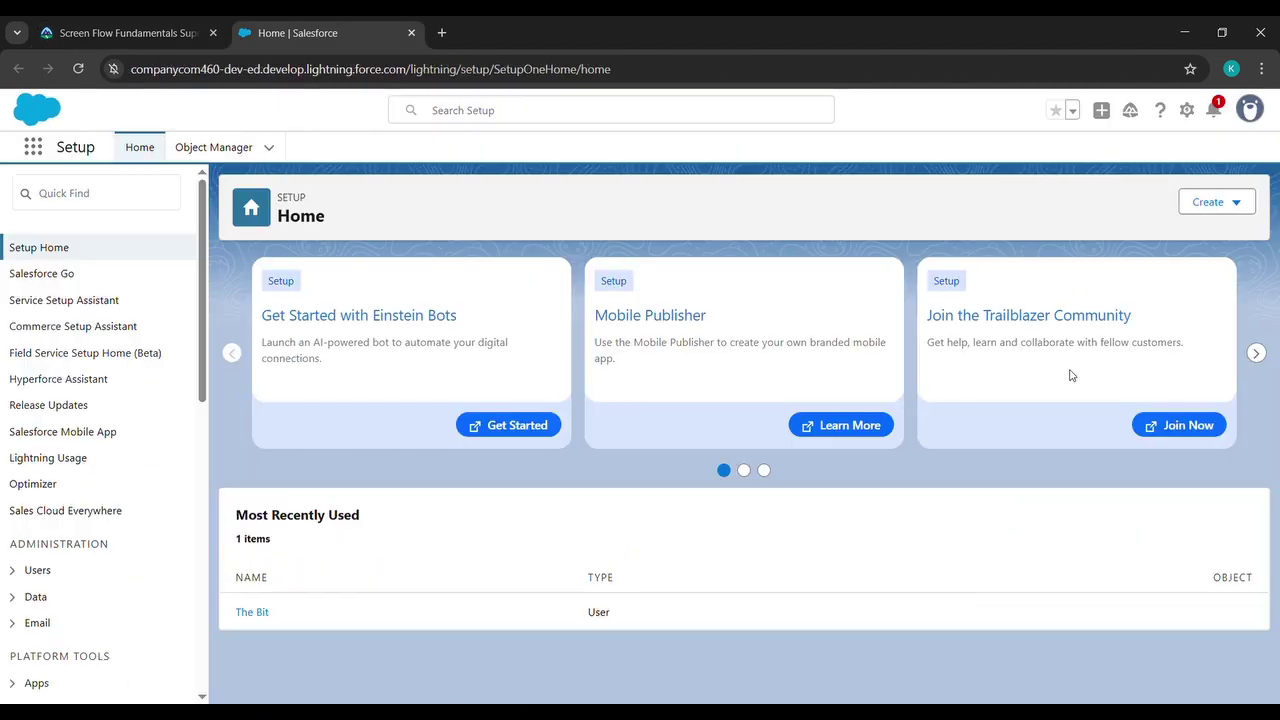
Step: Find Flows via Quick Find 'flows' and open the Resource Management flow
left_click(136, 207)
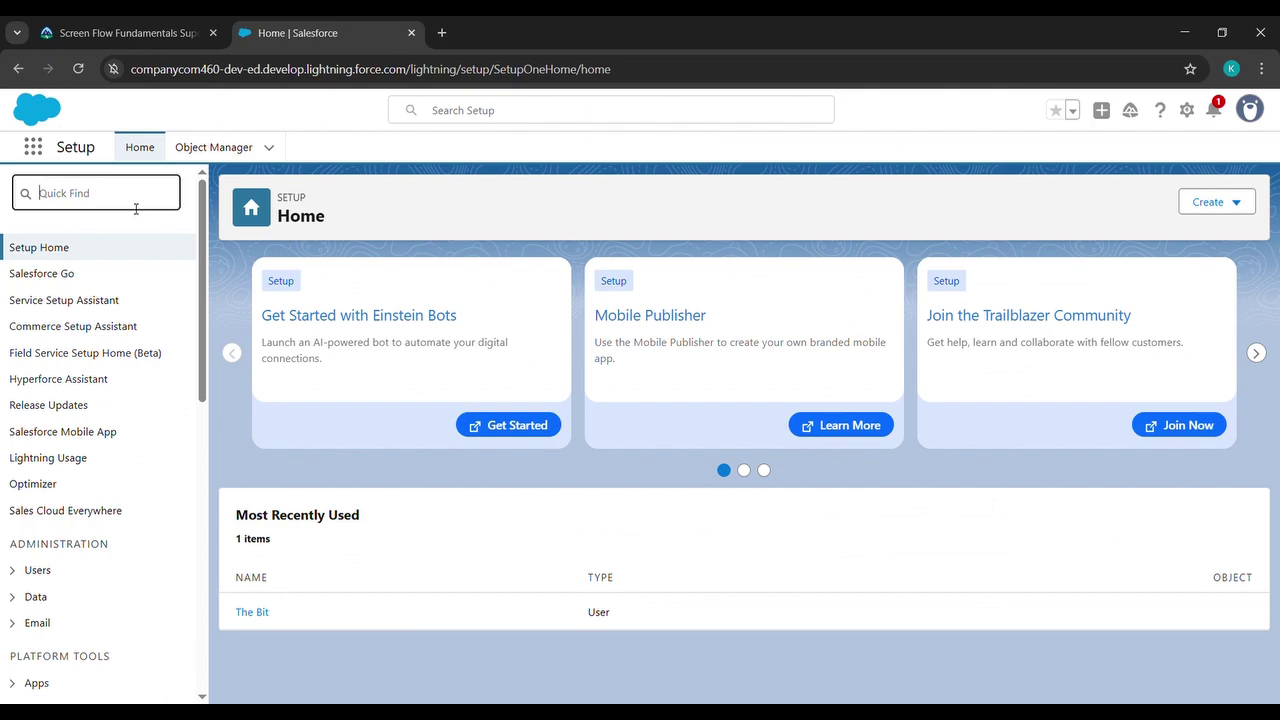
type("flows")
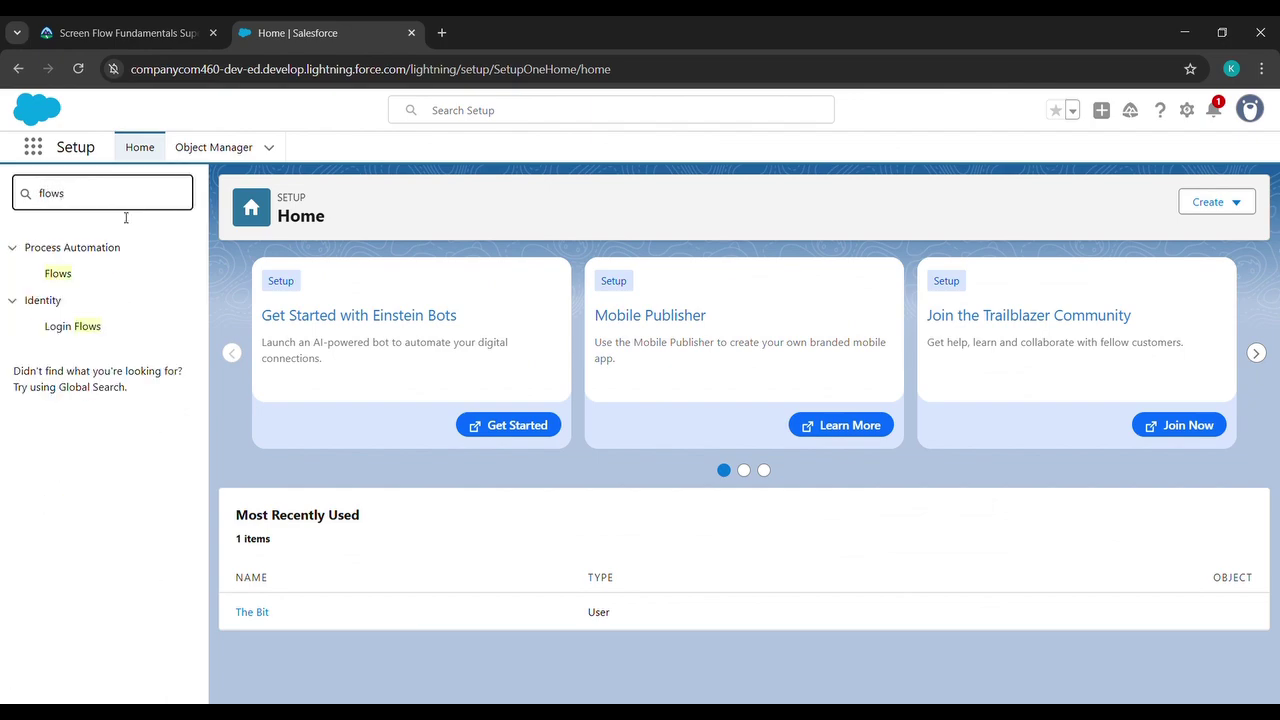
left_click(66, 276)
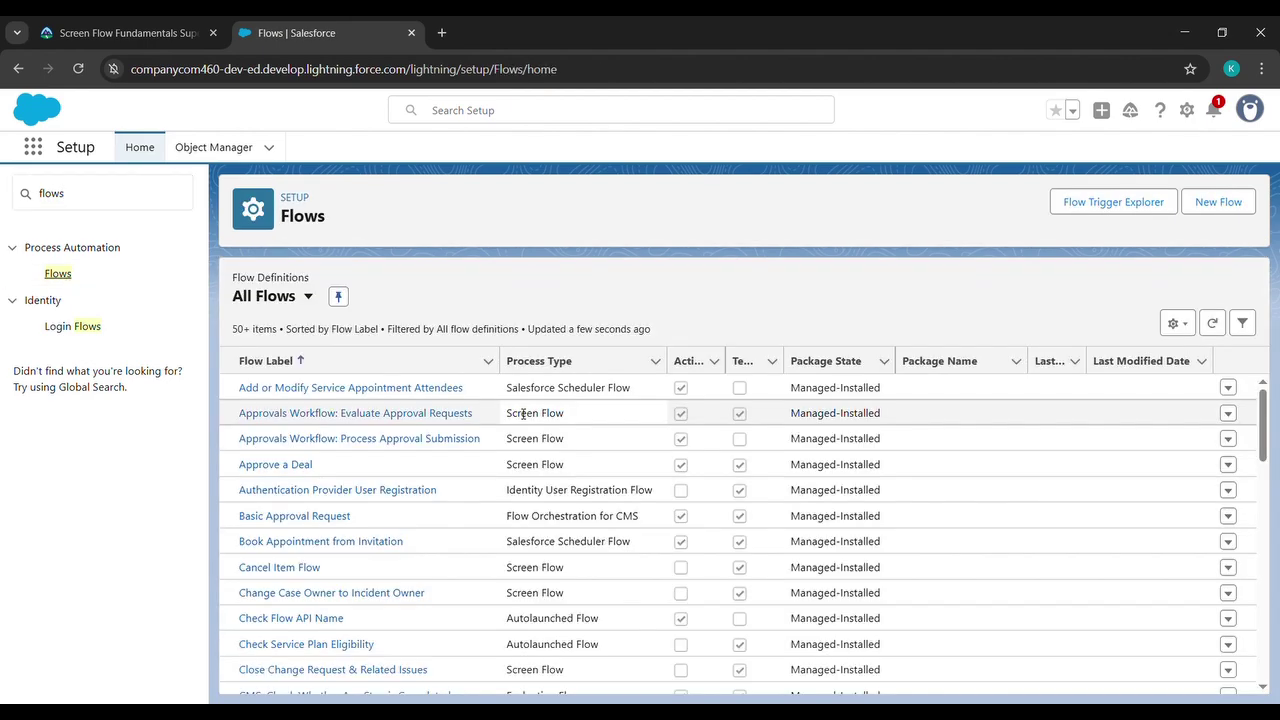
scroll(523, 413, "down", 10)
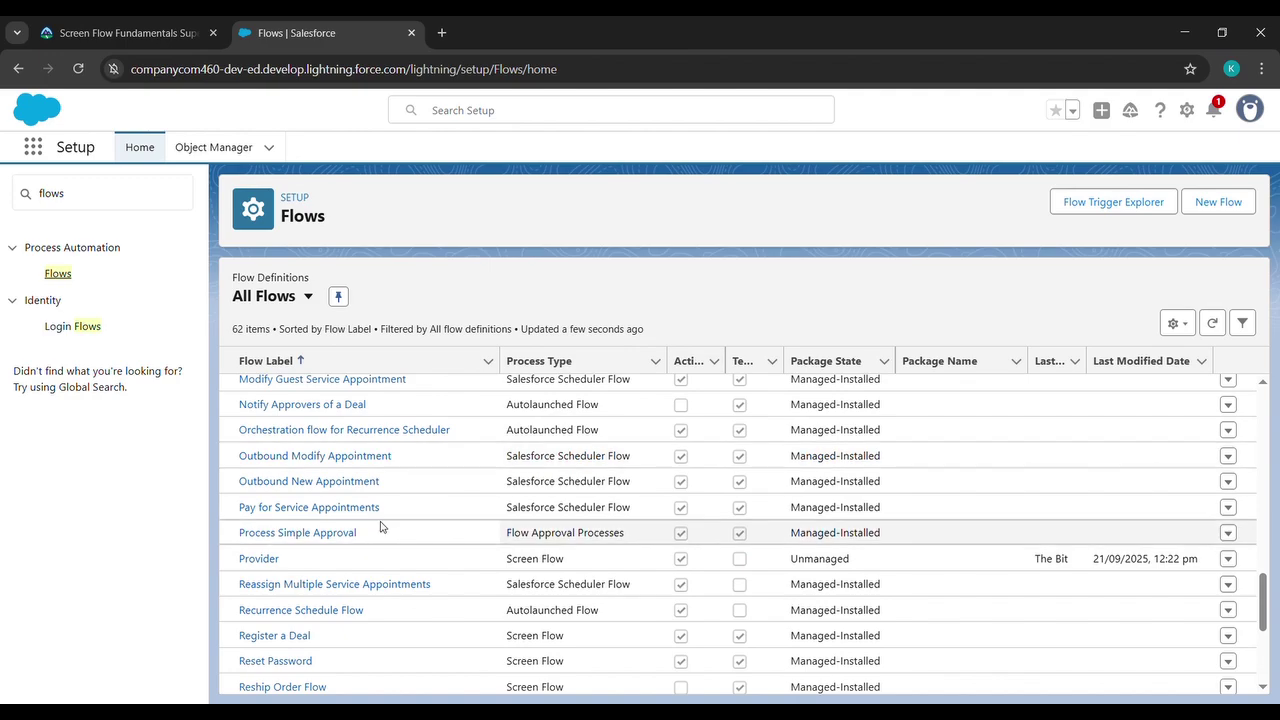
scroll(371, 566, "down", 2)
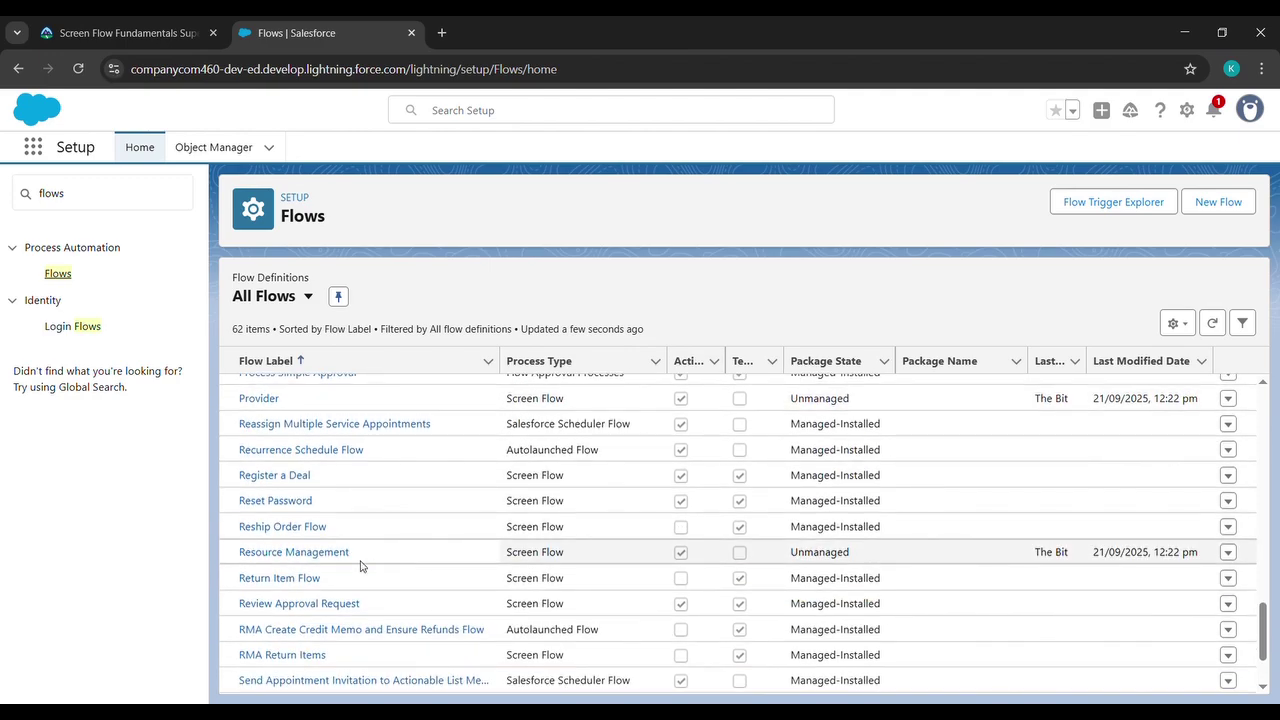
left_click(293, 552)
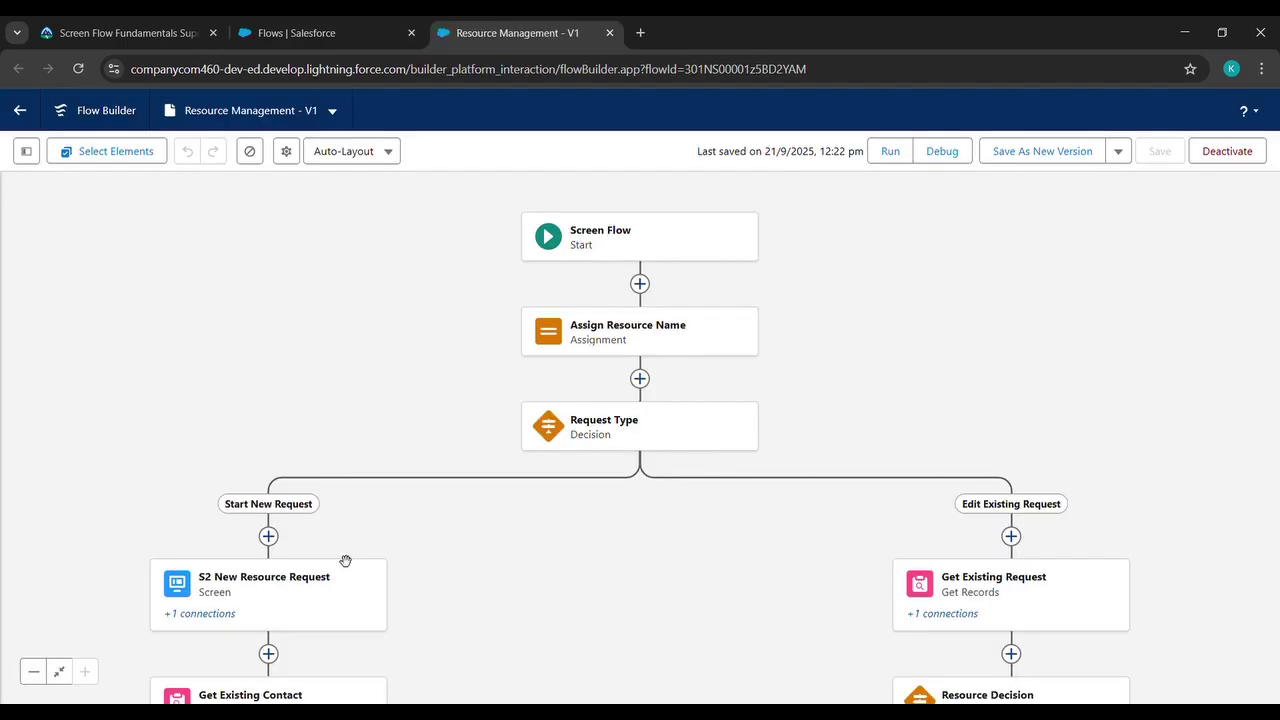
Step: Deactivate the flow and insert a new Screen element right after Start
left_click(1226, 155)
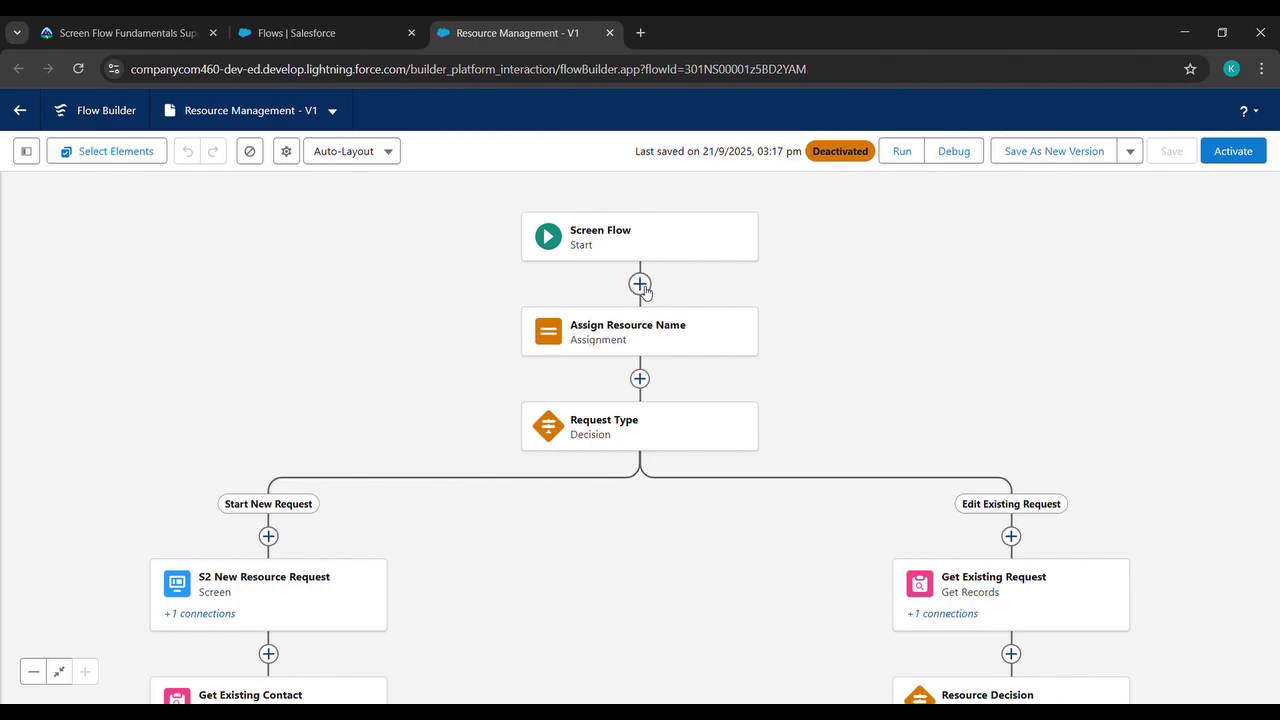
left_click(640, 285)
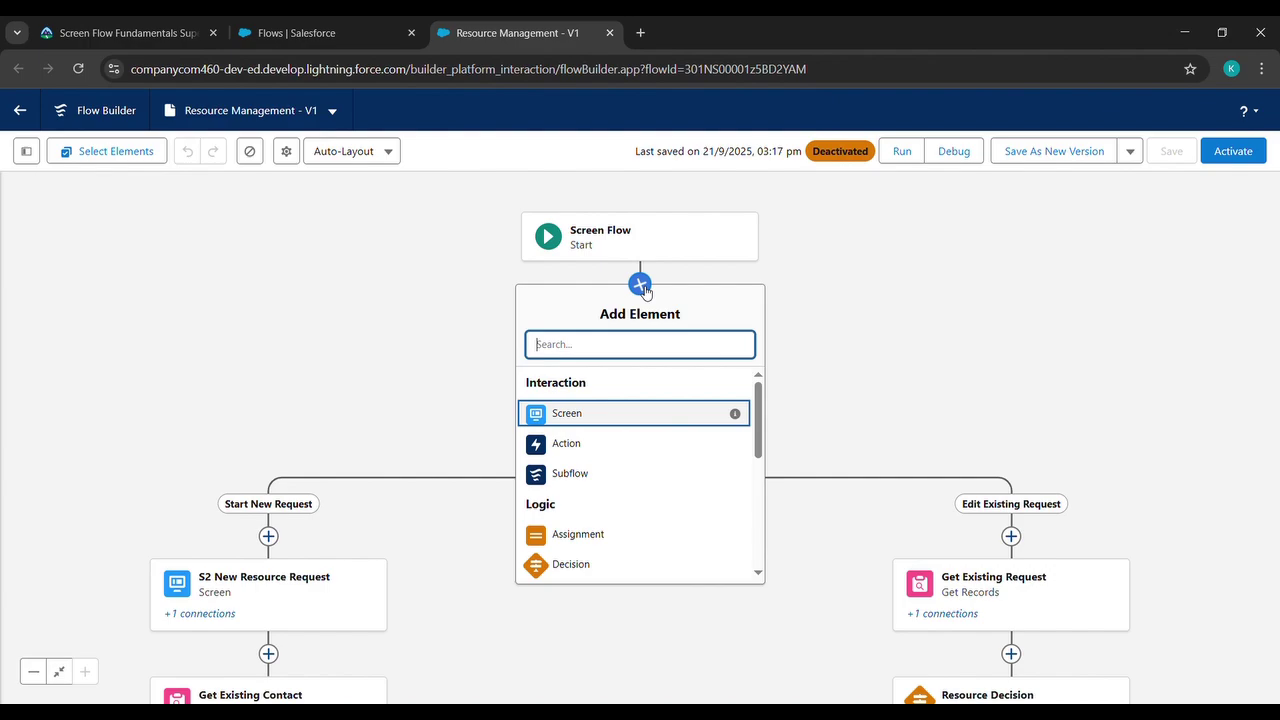
left_click(567, 418)
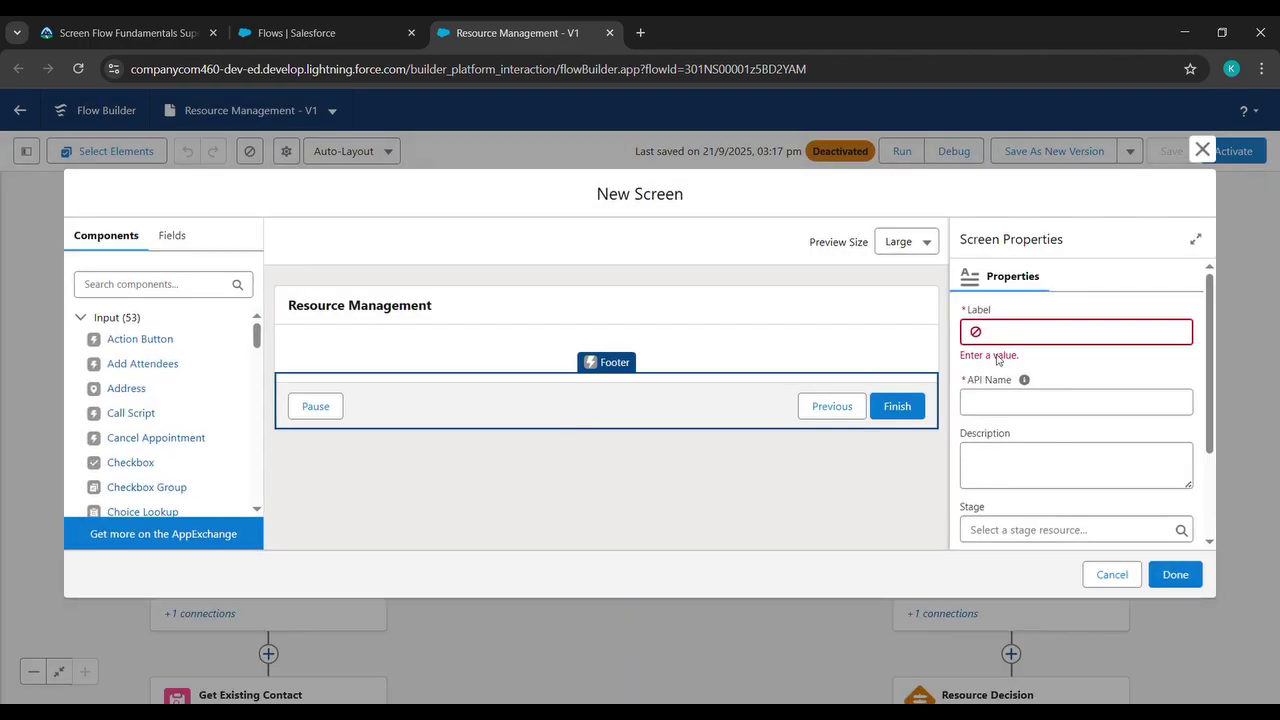
Step: Set the screen's label and description to 'Resource Management'
left_click(1053, 336)
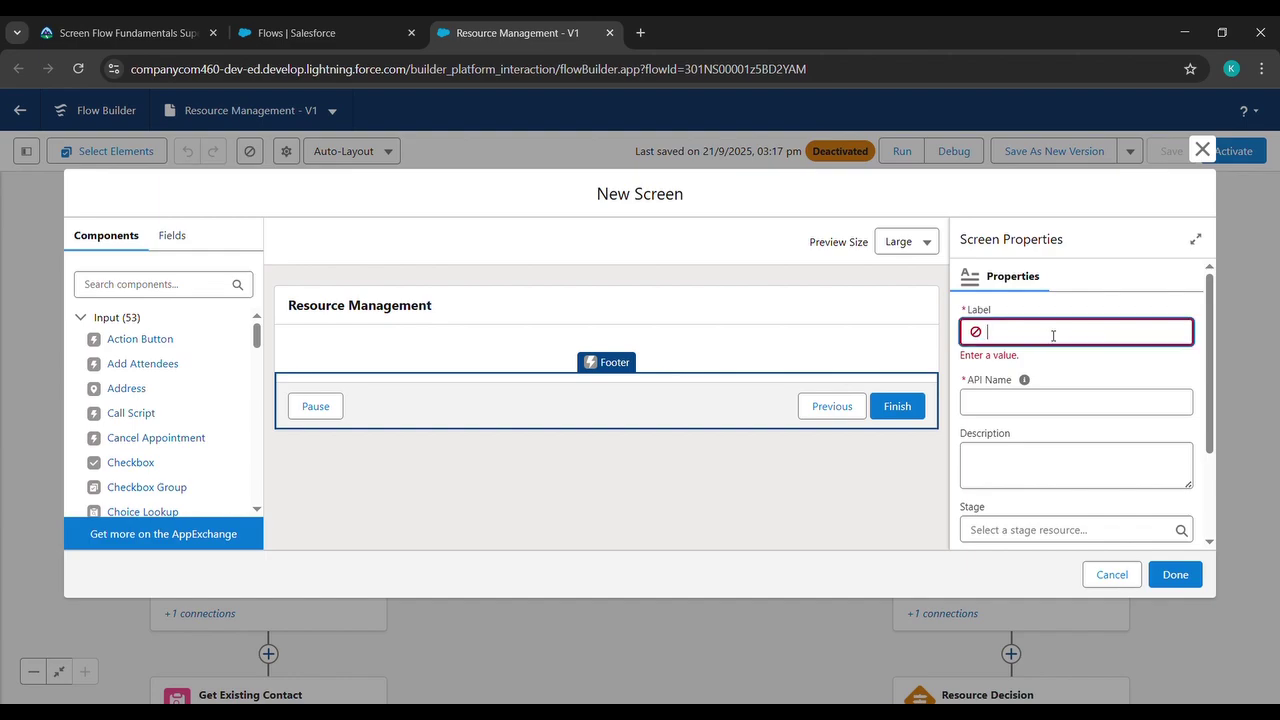
type("Resource Management")
left_click(1089, 366)
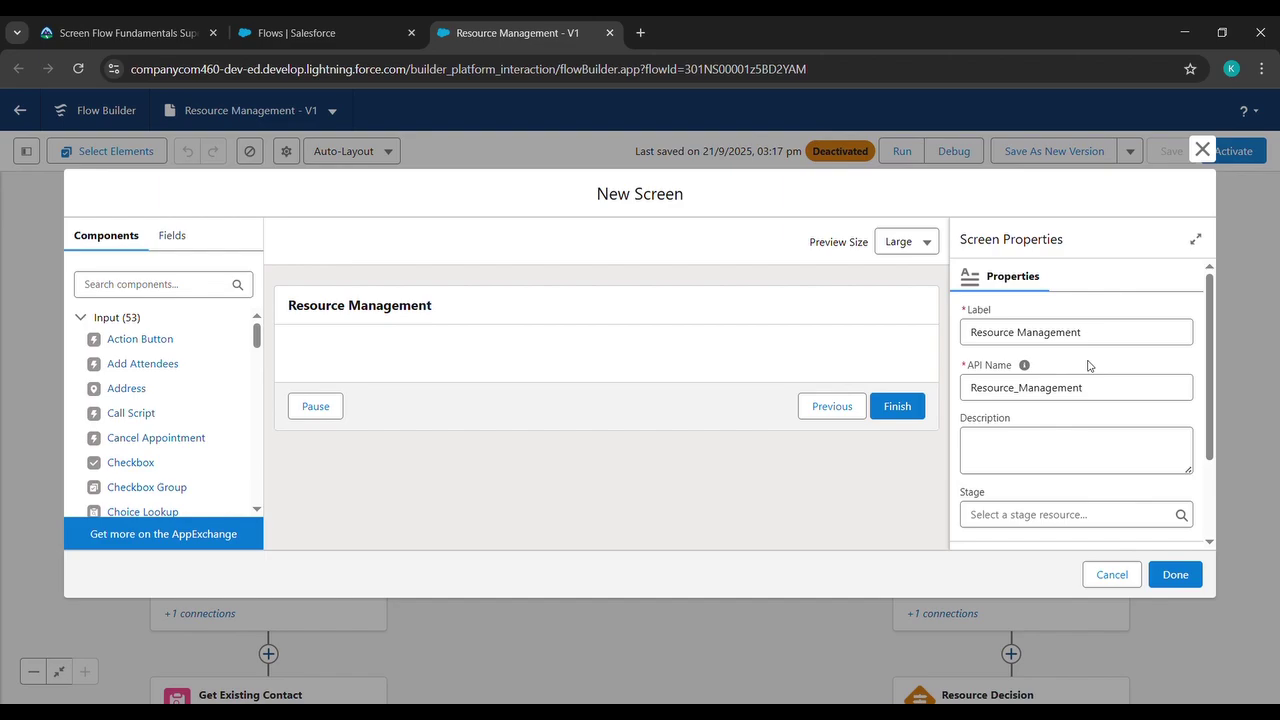
left_click(1016, 463)
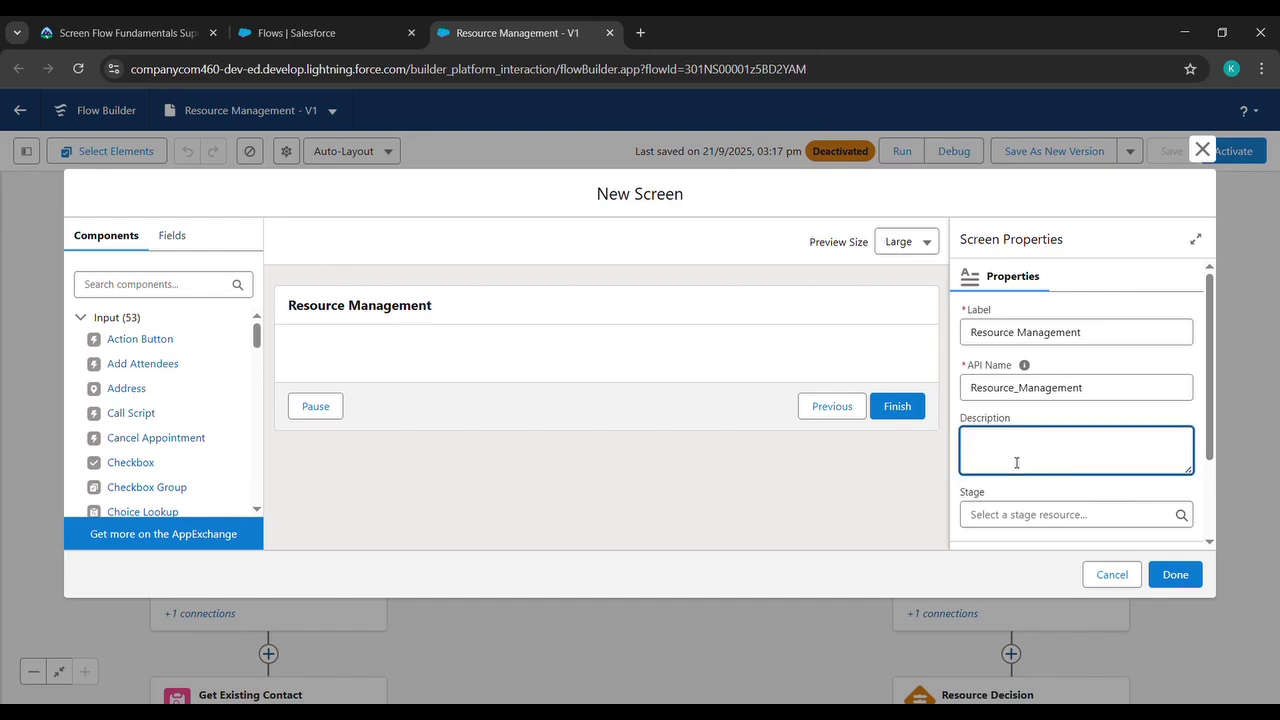
type("Resource Management")
left_click(1023, 489)
Step: Add a Display Text component found by searching 'display'
left_click(204, 289)
type("display")
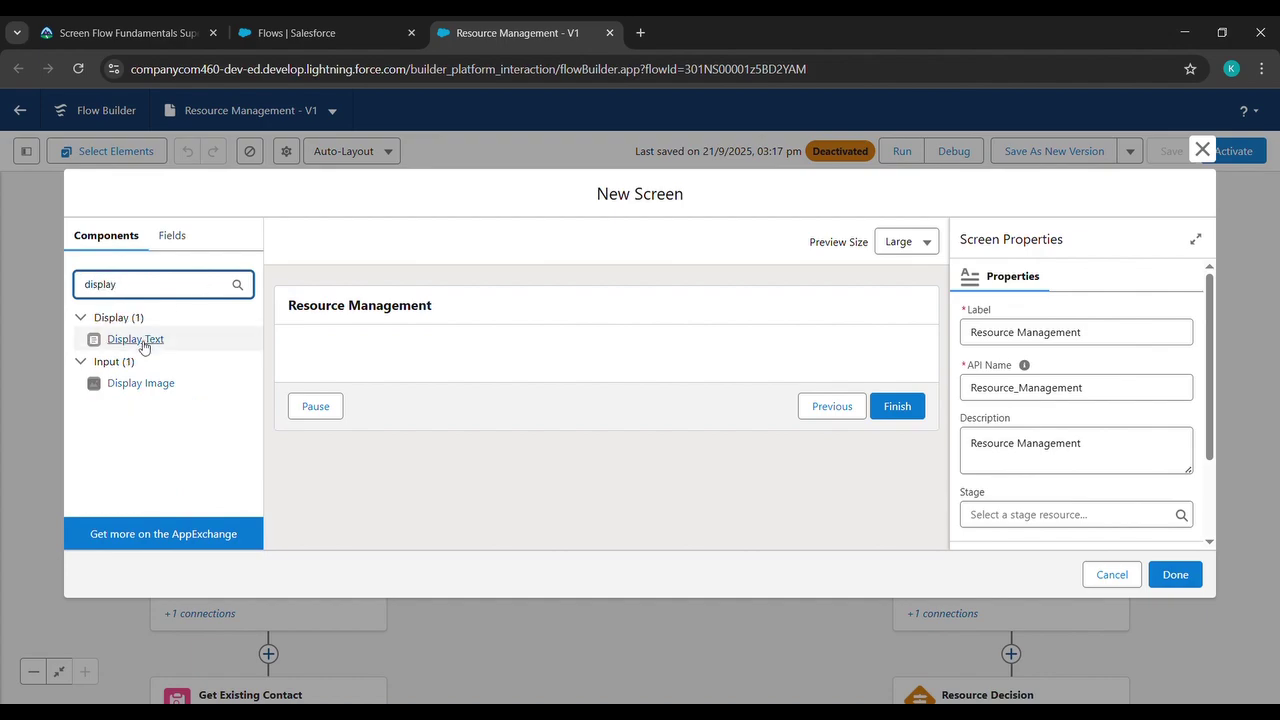
left_click(143, 342)
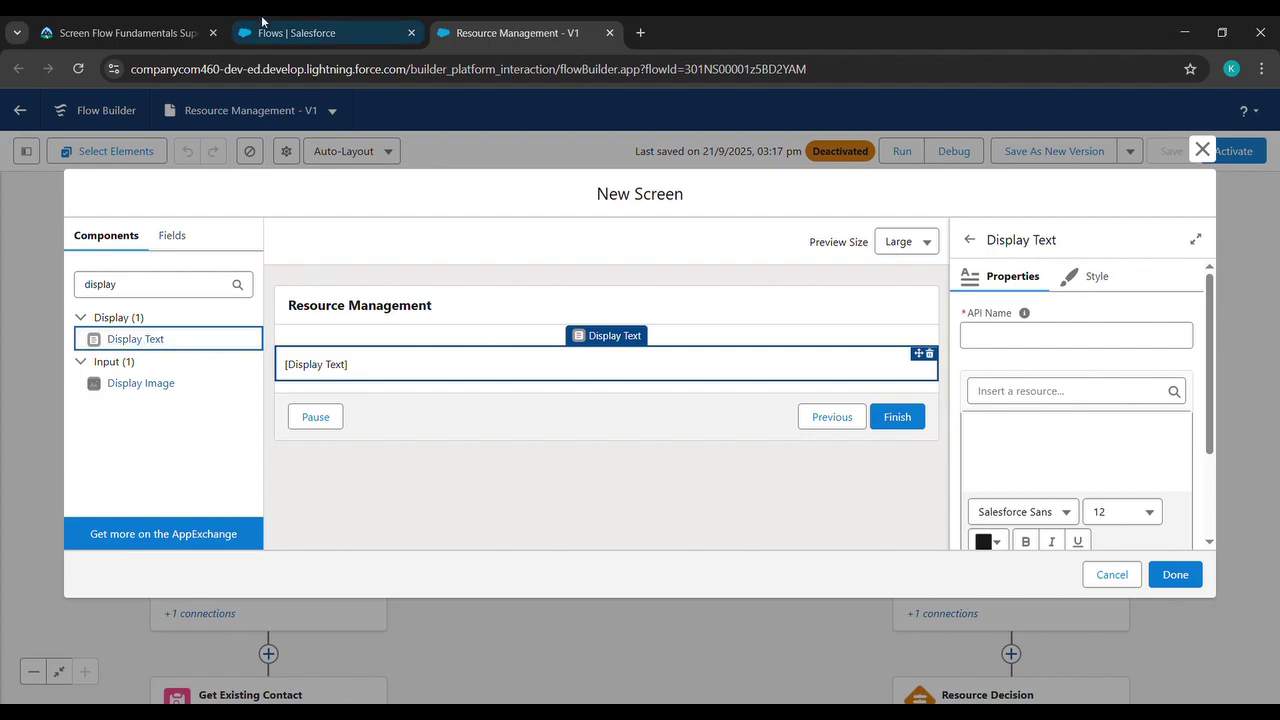
Step: Give the Display Text component the API name 'Welcome'
left_click(182, 26)
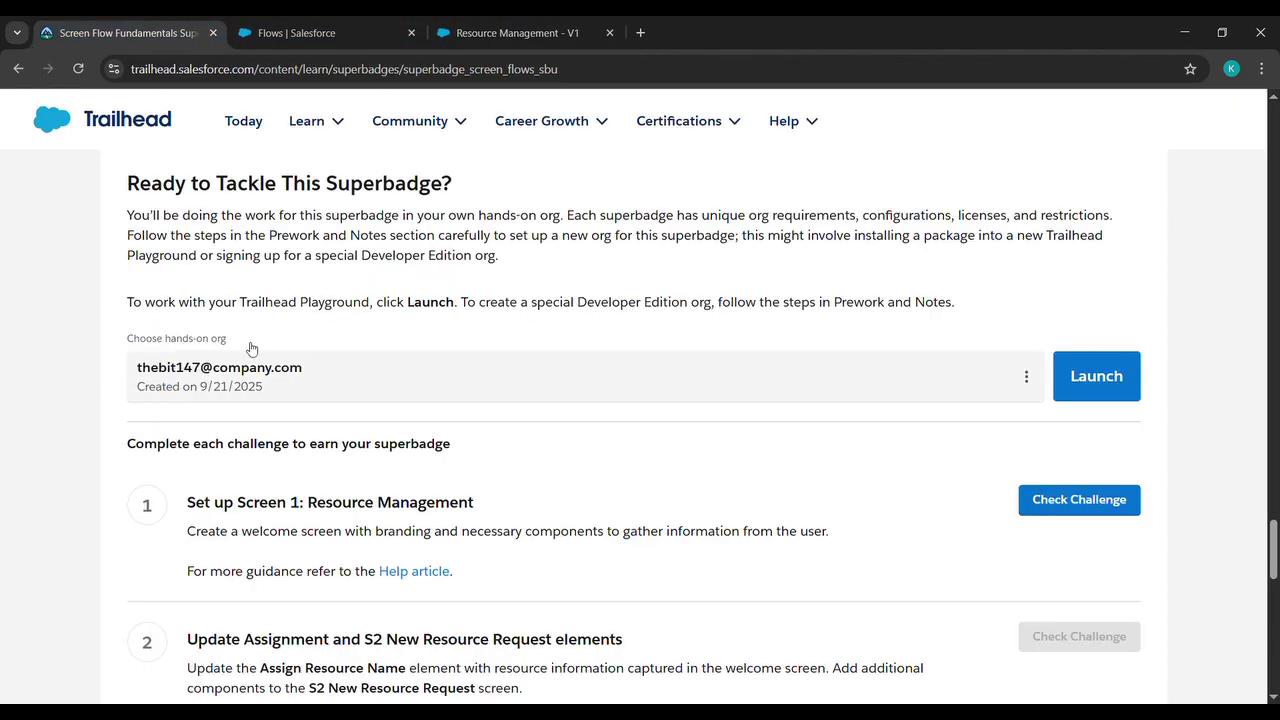
scroll(230, 300, "up", 15)
scroll(250, 345, "down", 5)
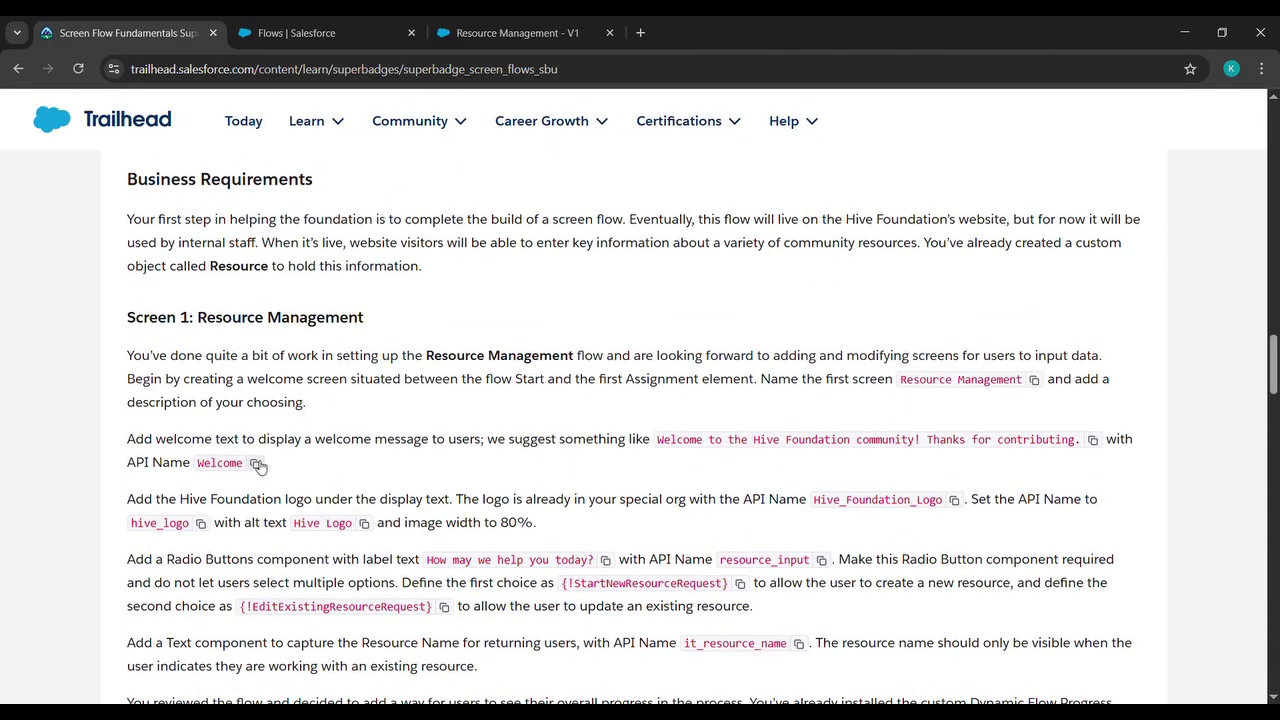
left_click(469, 30)
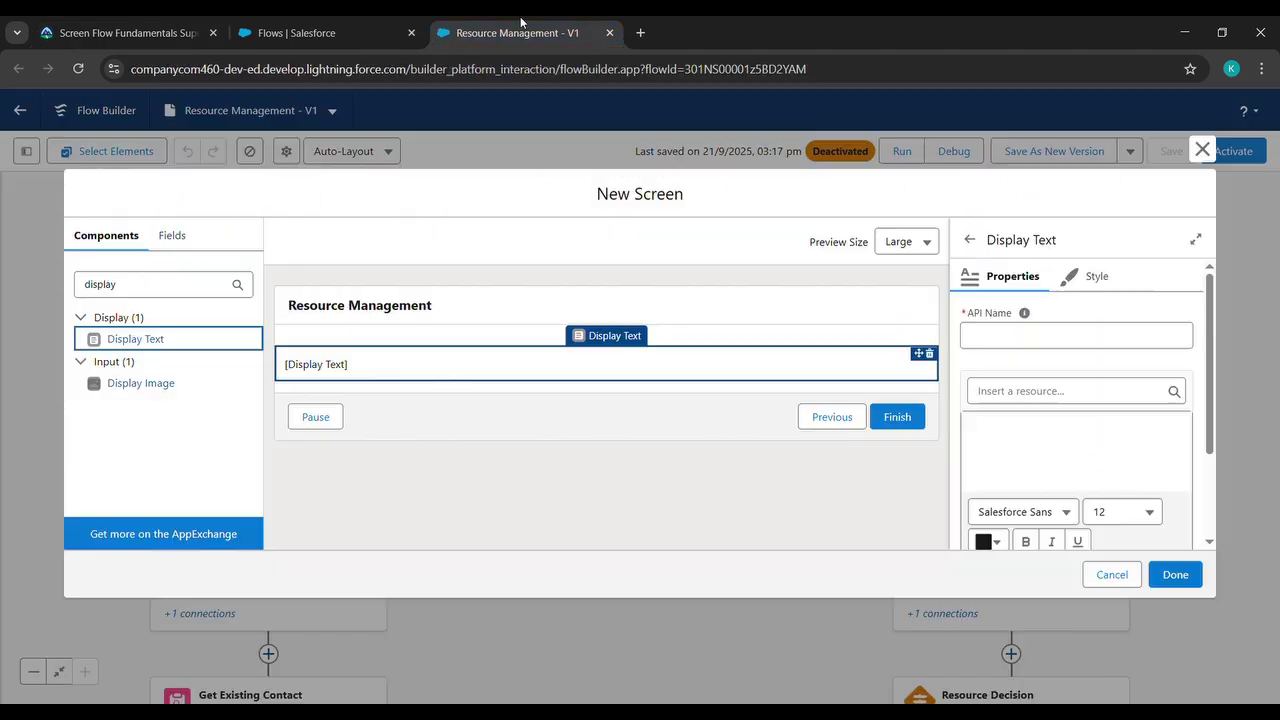
left_click(1034, 338)
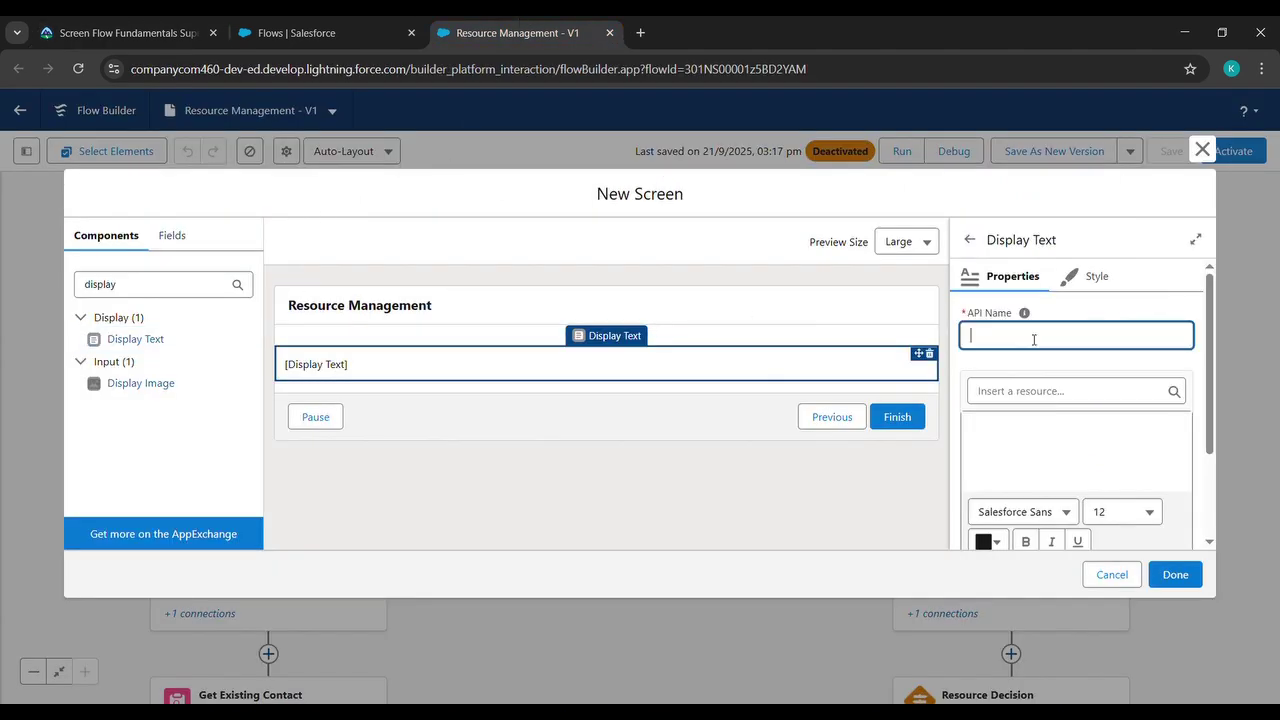
type("Welcome")
left_click(1038, 365)
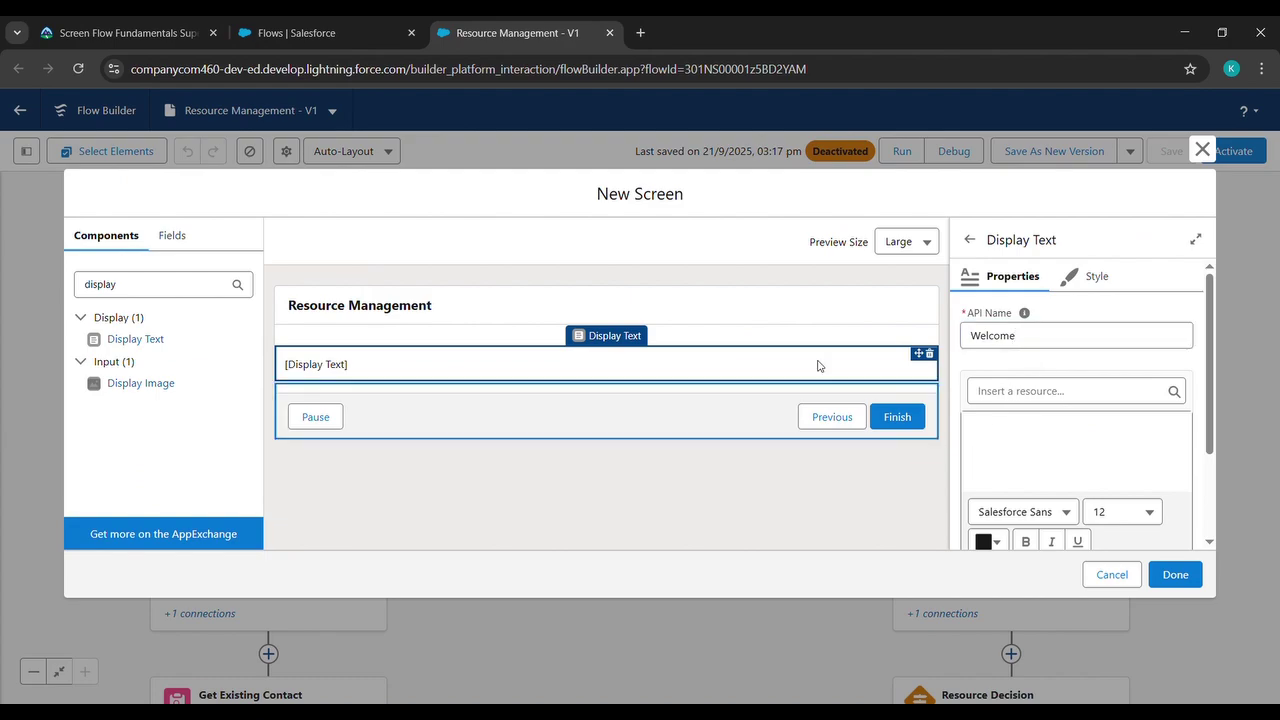
Step: Paste the welcome message from the superbadge into the display text
left_click(120, 32)
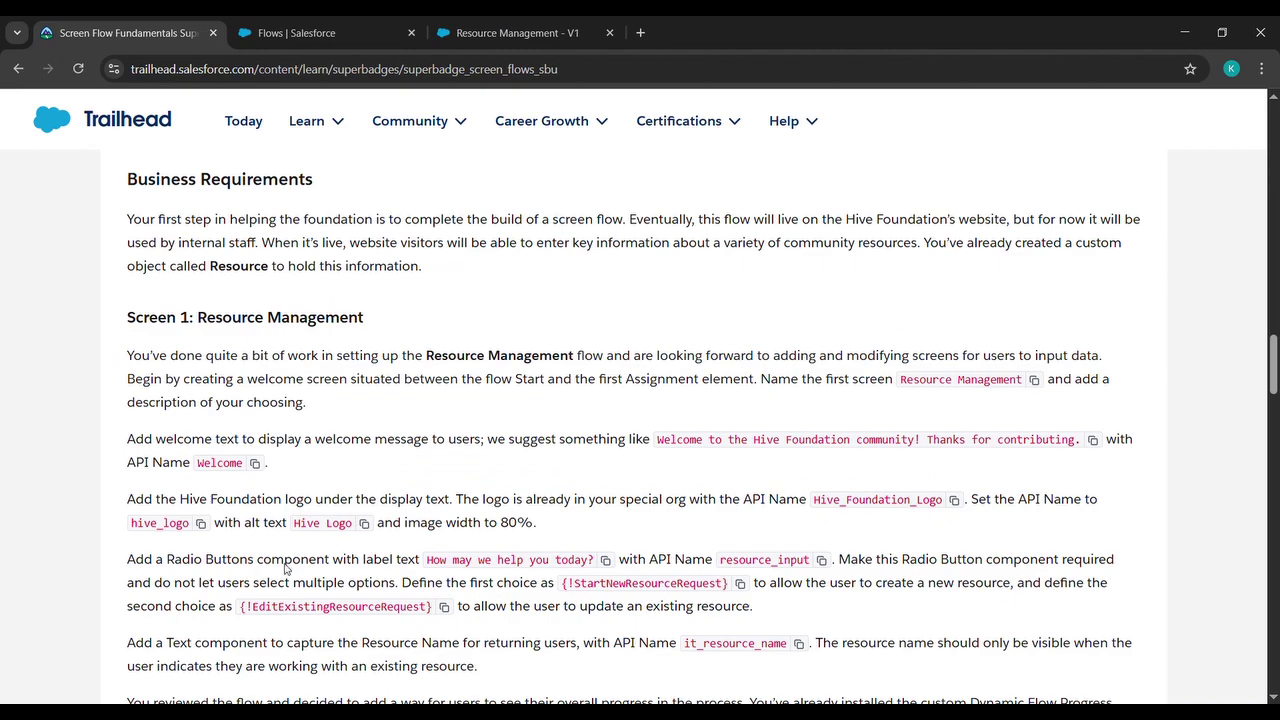
left_click(1101, 443)
left_click(500, 22)
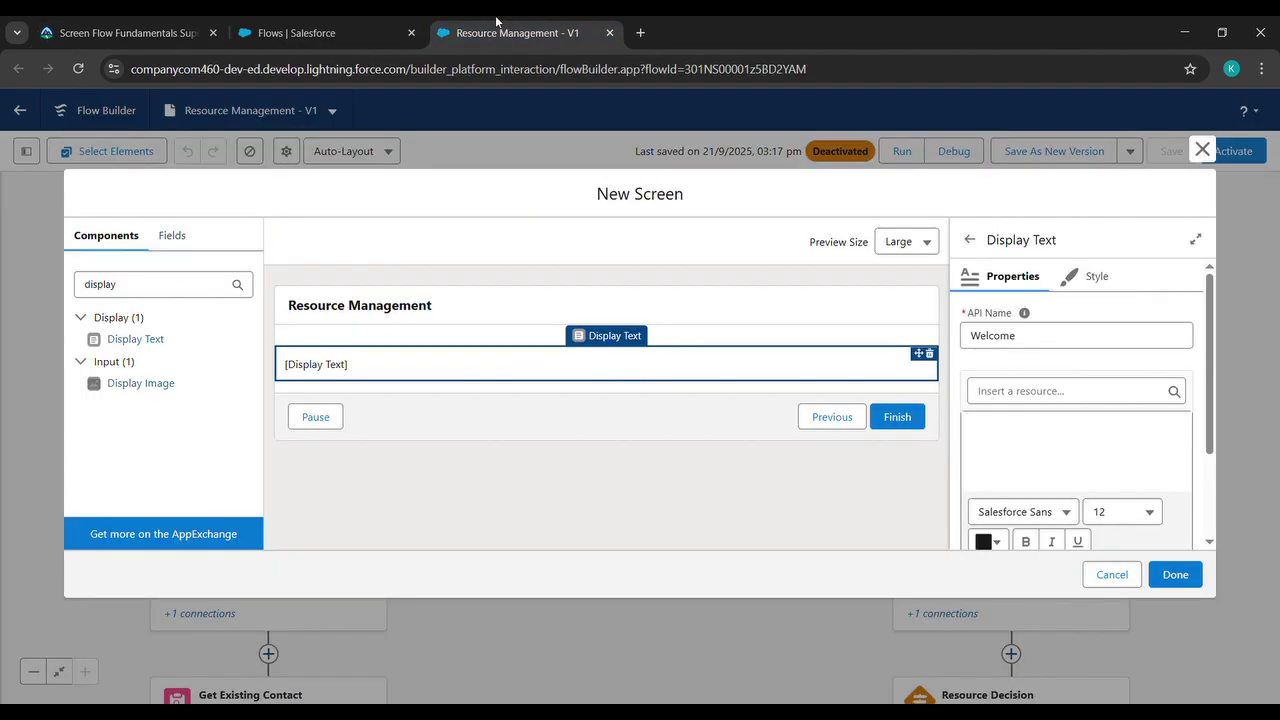
left_click(1014, 457)
key("ctrl+v")
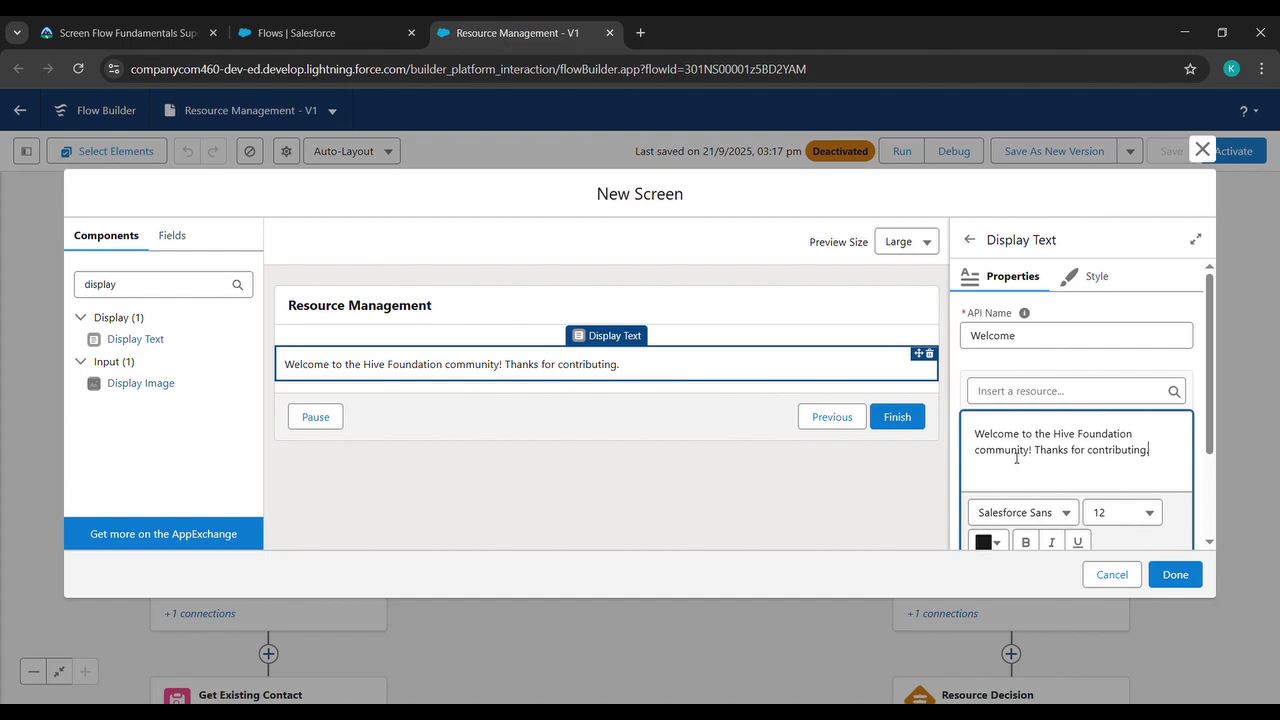
left_click(490, 364)
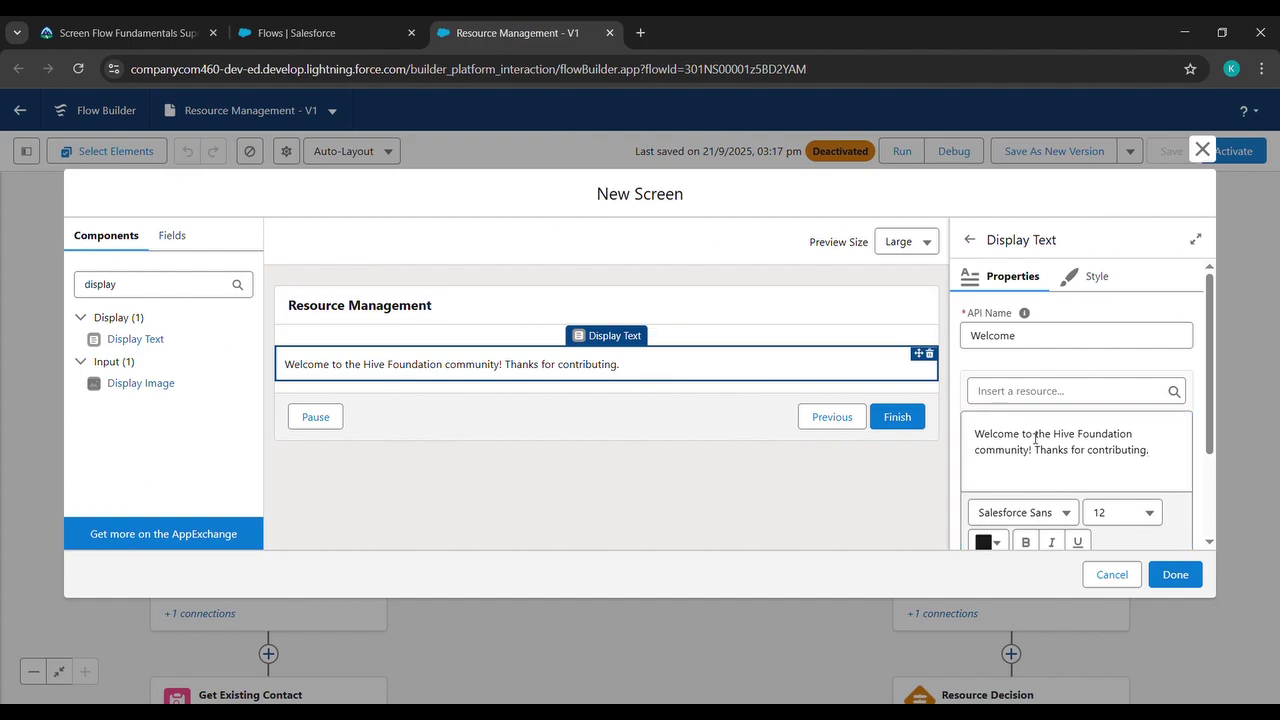
Step: Add a Display Image component below the welcome text with API name hive_logo
left_click(168, 387)
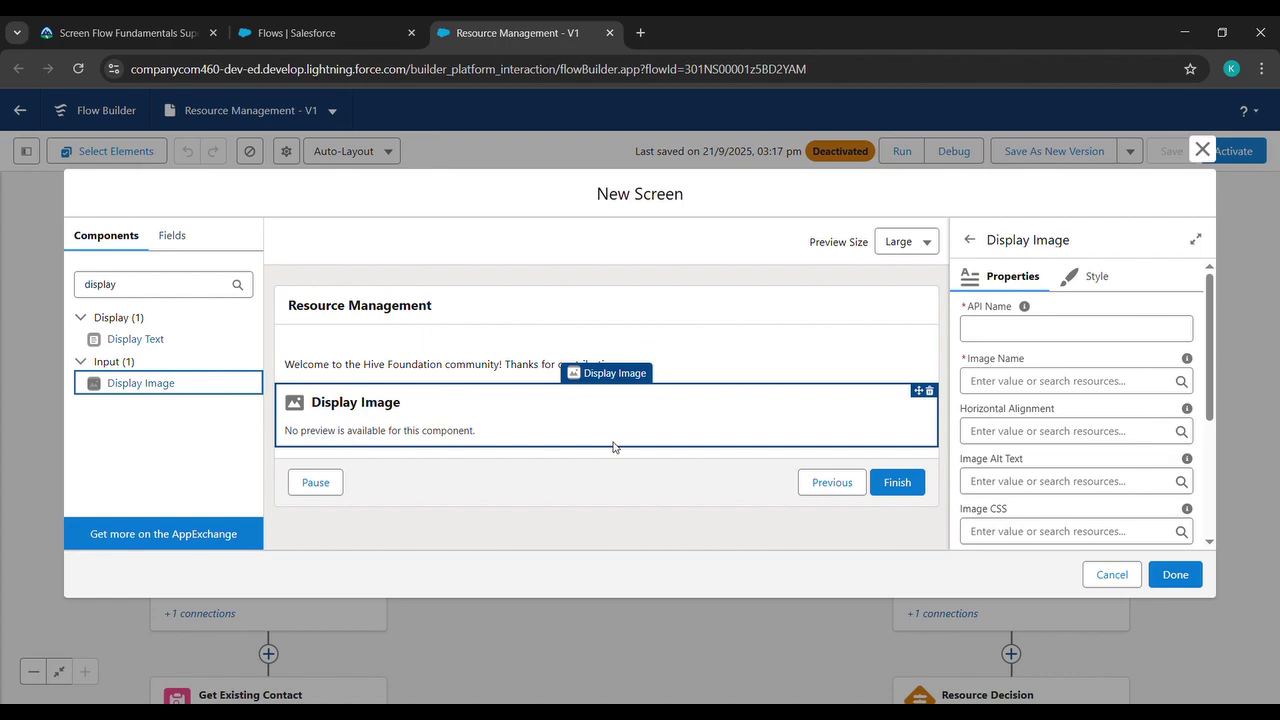
left_click(128, 33)
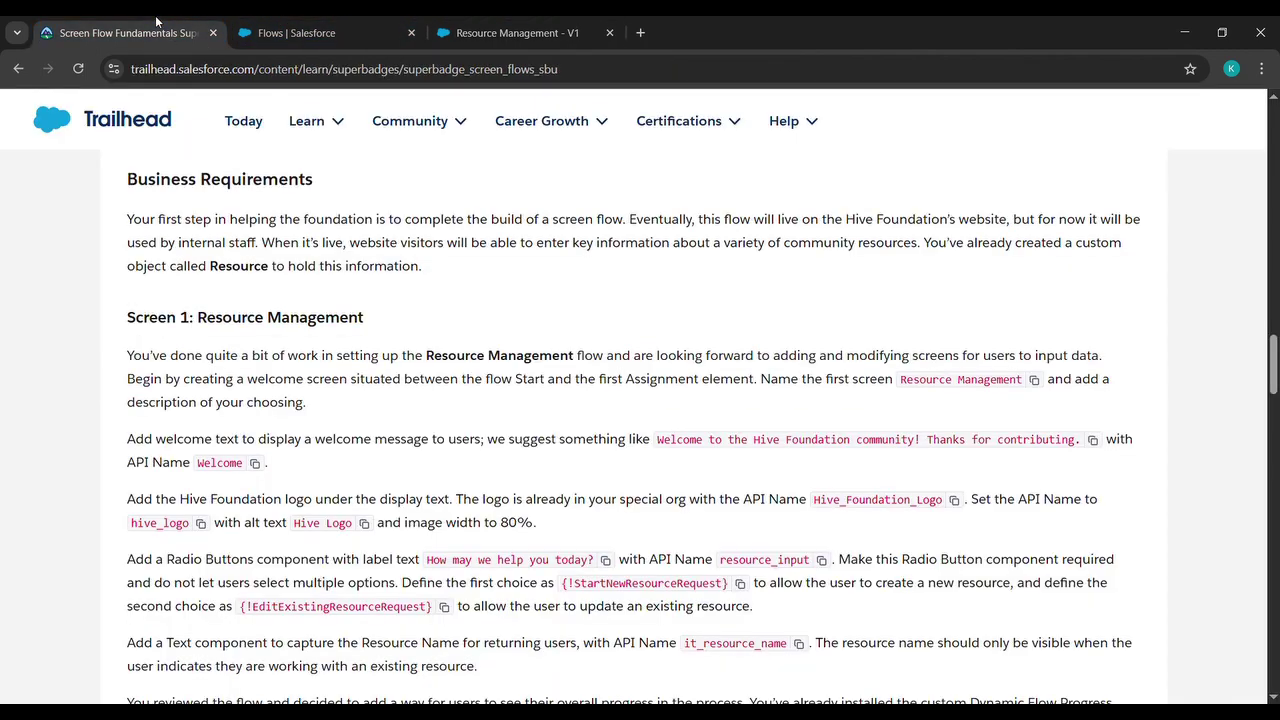
scroll(211, 461, "down", 1)
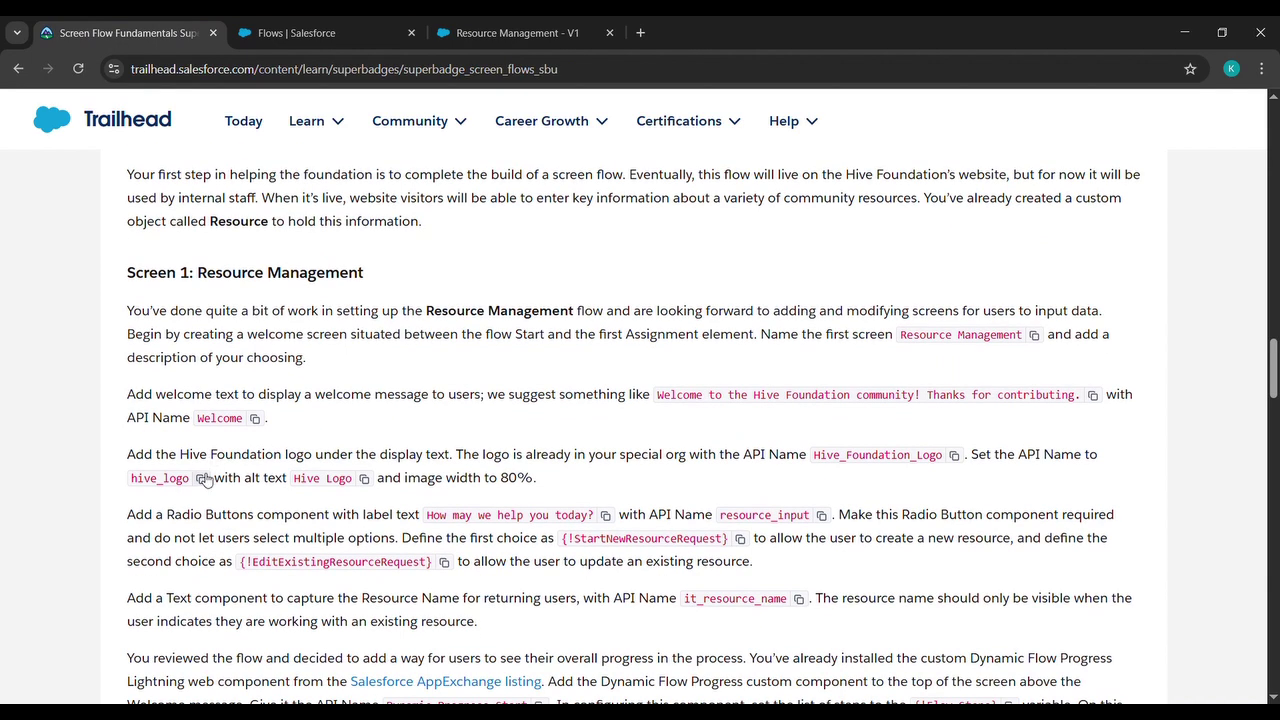
left_click(516, 30)
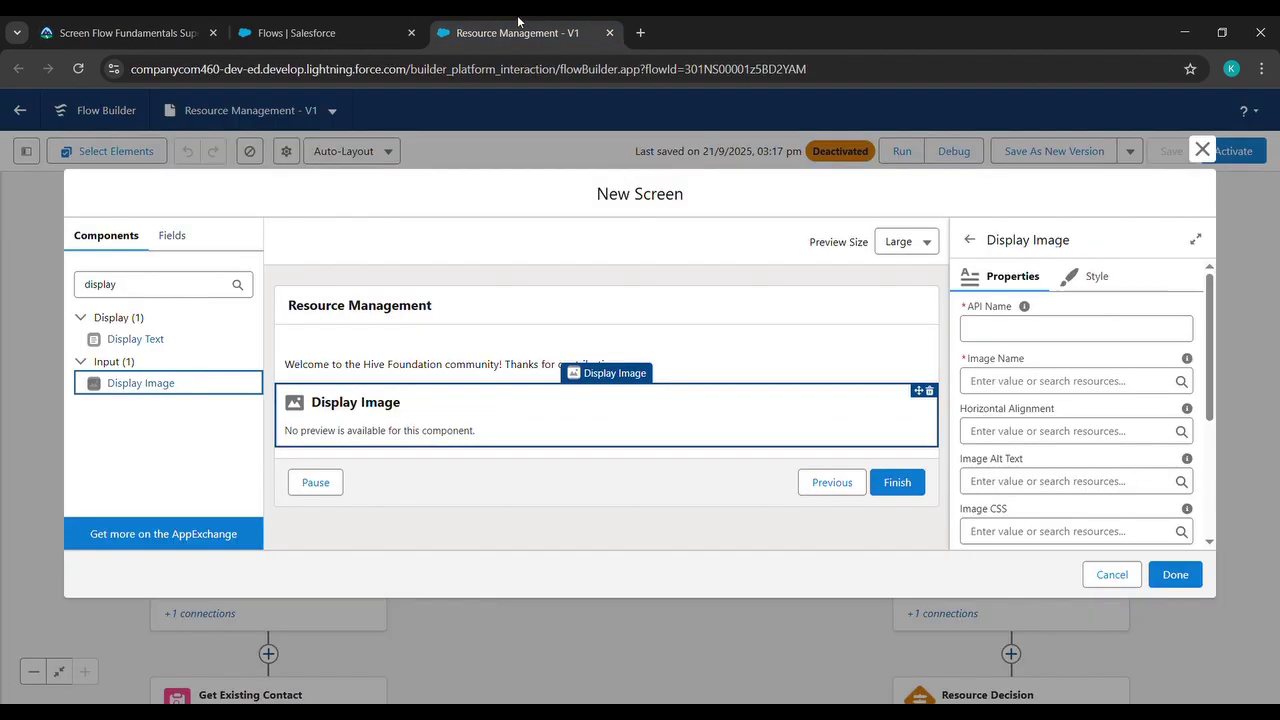
left_click(1066, 327)
key("ctrl+v")
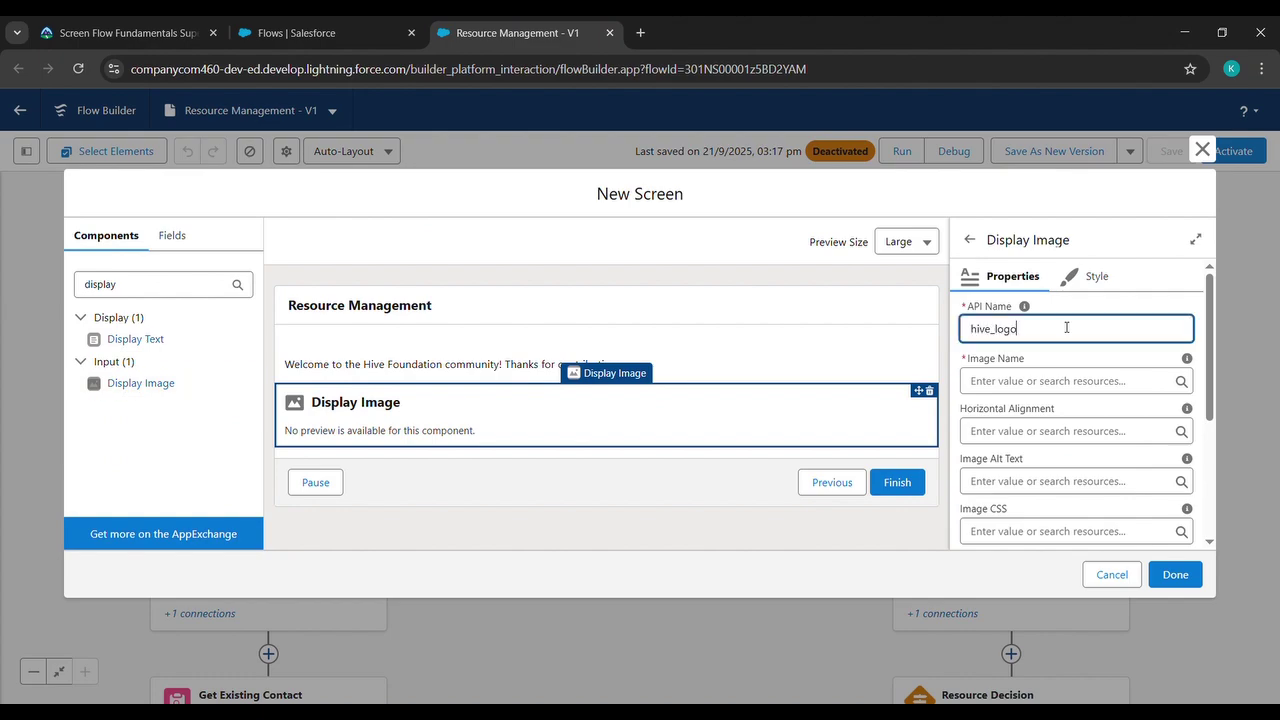
left_click(1069, 359)
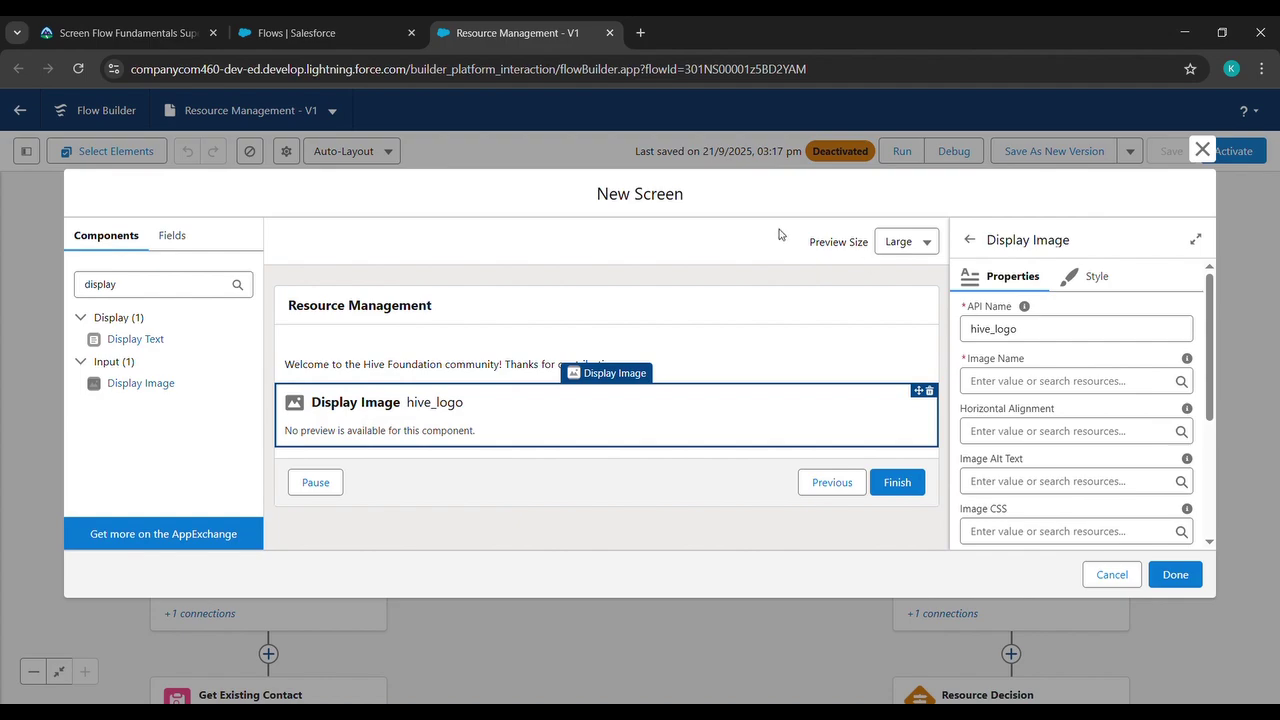
Step: Set the image name to Hive_Foundation_Logo
left_click(145, 30)
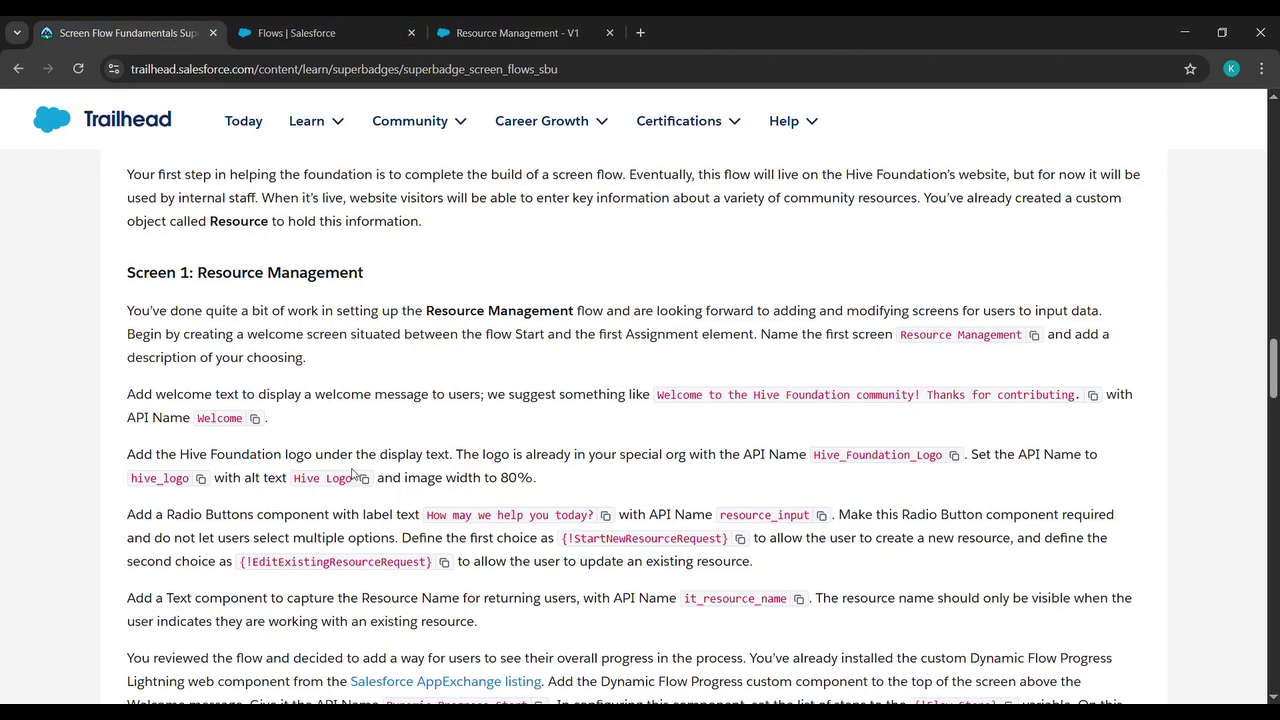
left_click(955, 455)
left_click(518, 32)
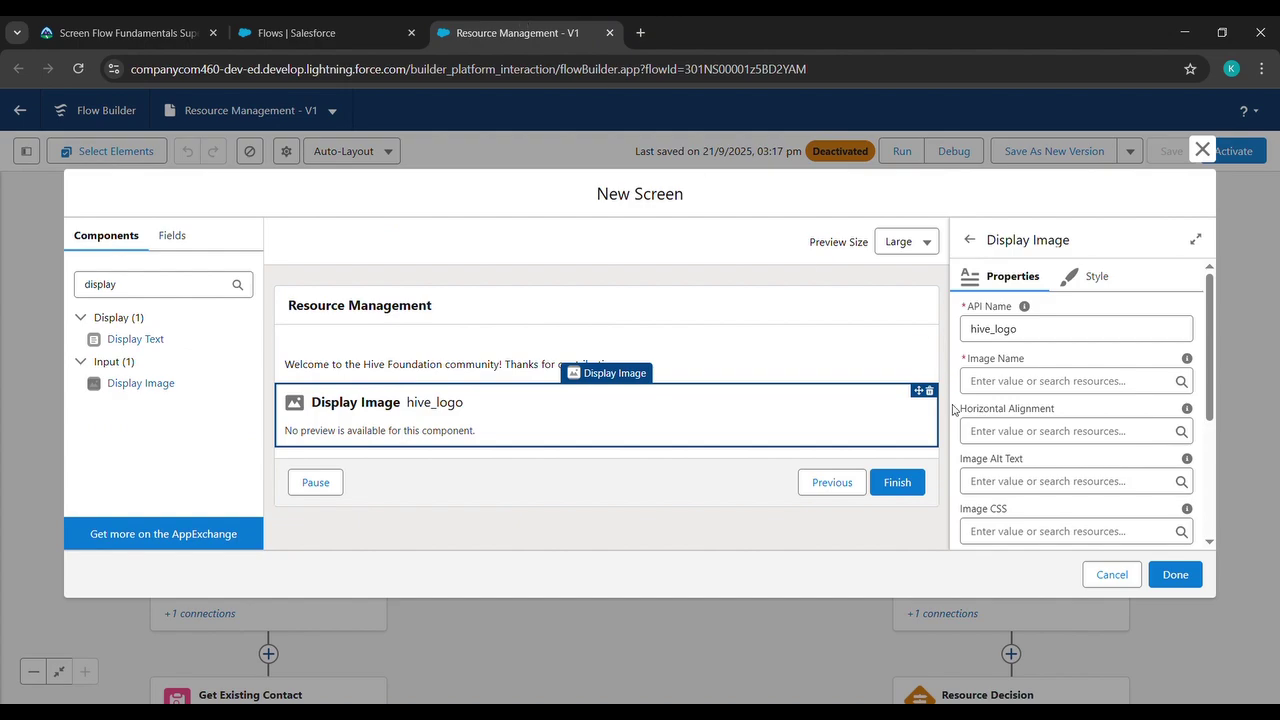
left_click(991, 383)
key("ctrl+v")
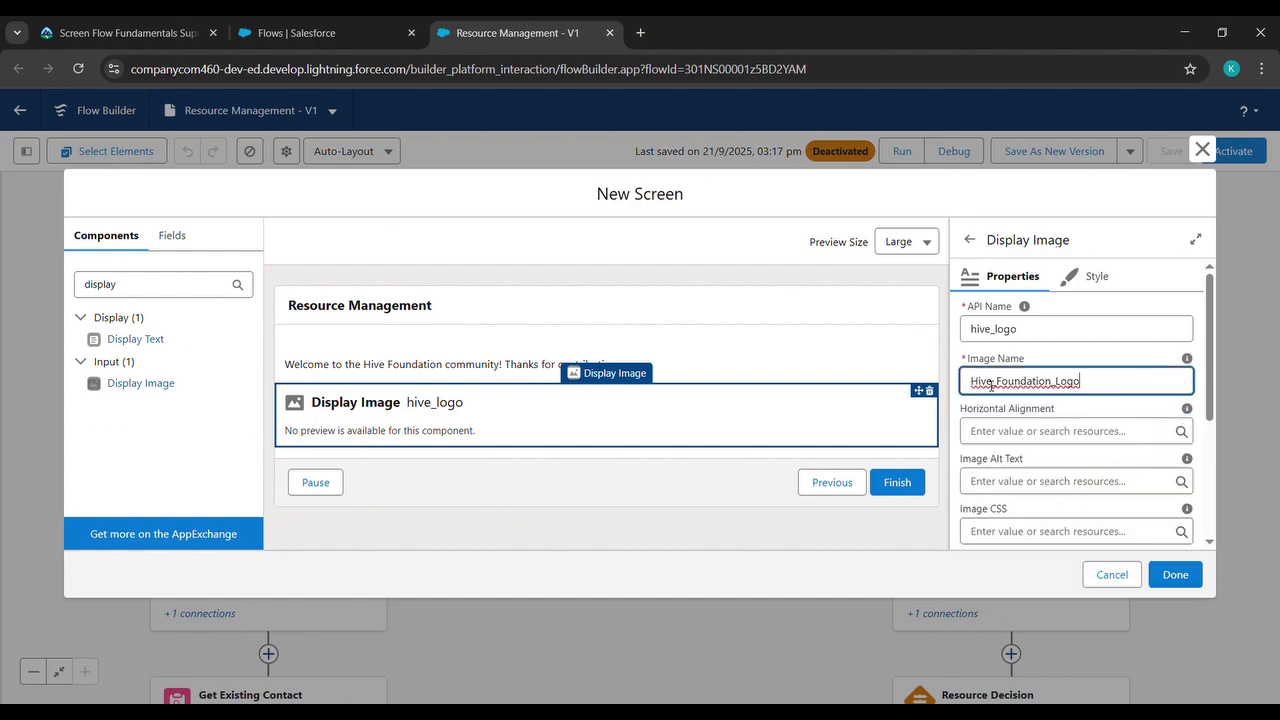
left_click(1072, 358)
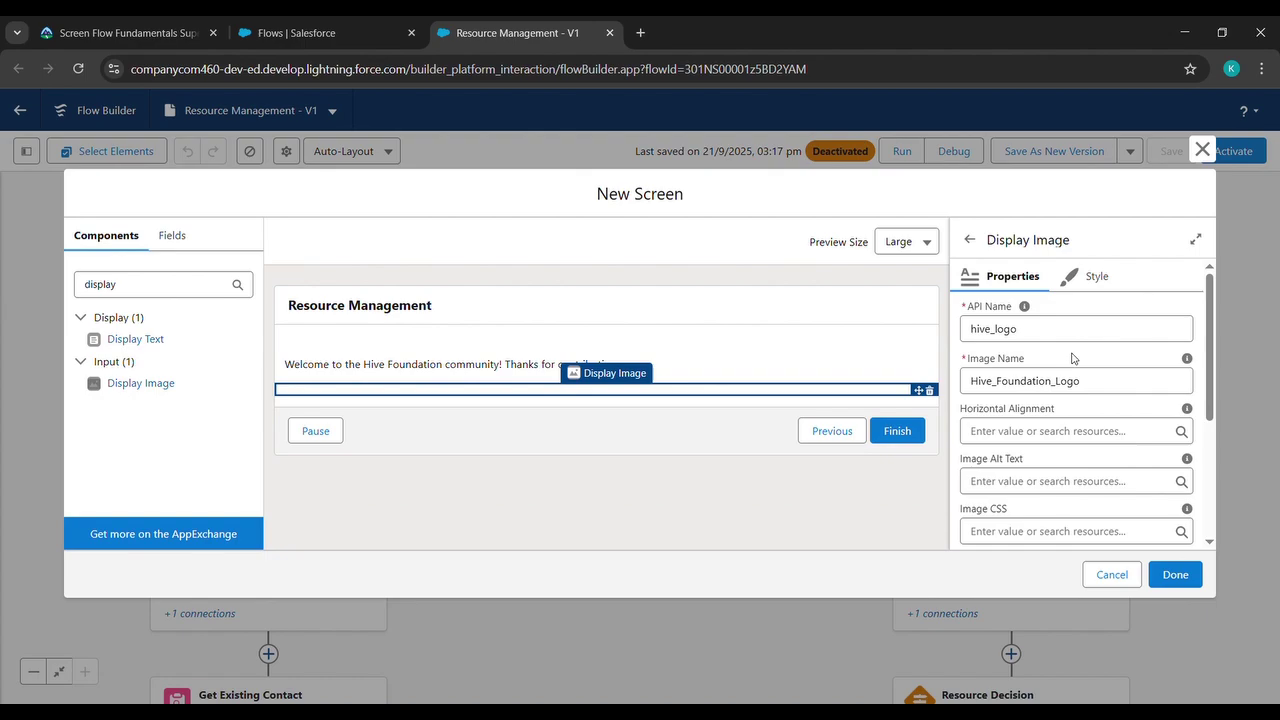
Step: Set the image alt text to hive_logo
left_click(110, 32)
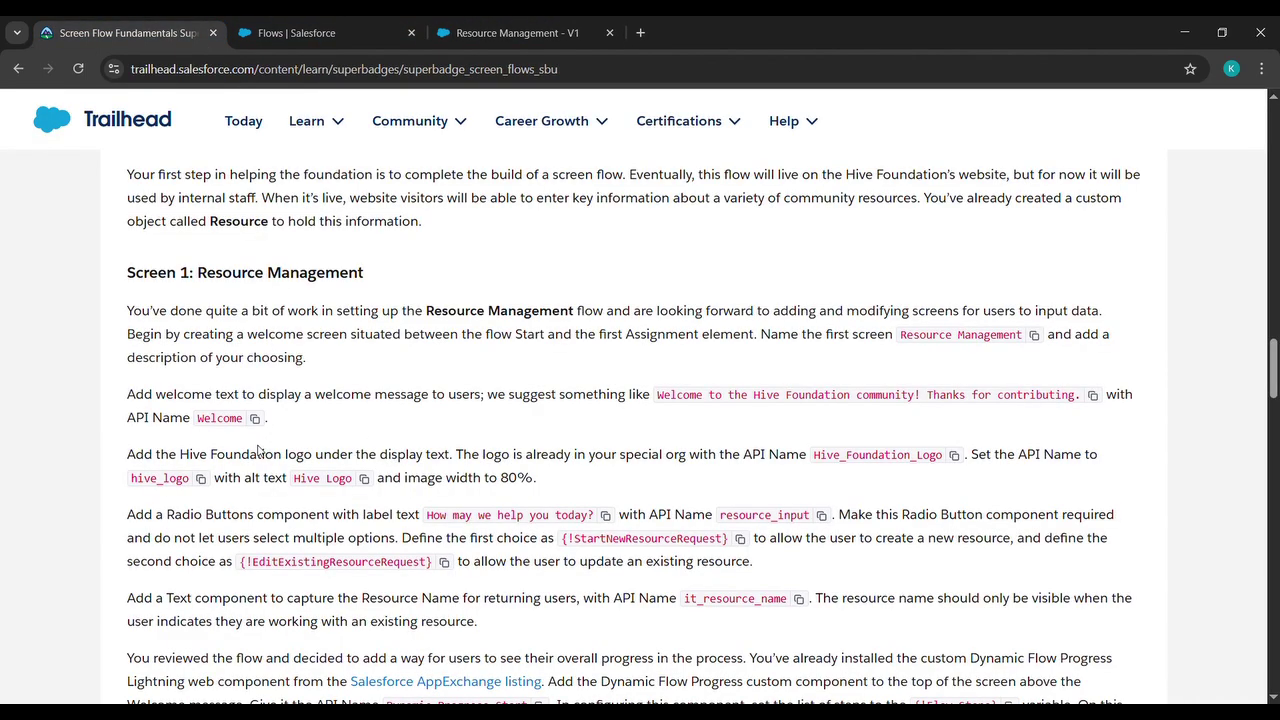
left_click(201, 479)
left_click(520, 32)
left_click(1028, 484)
key("ctrl+v")
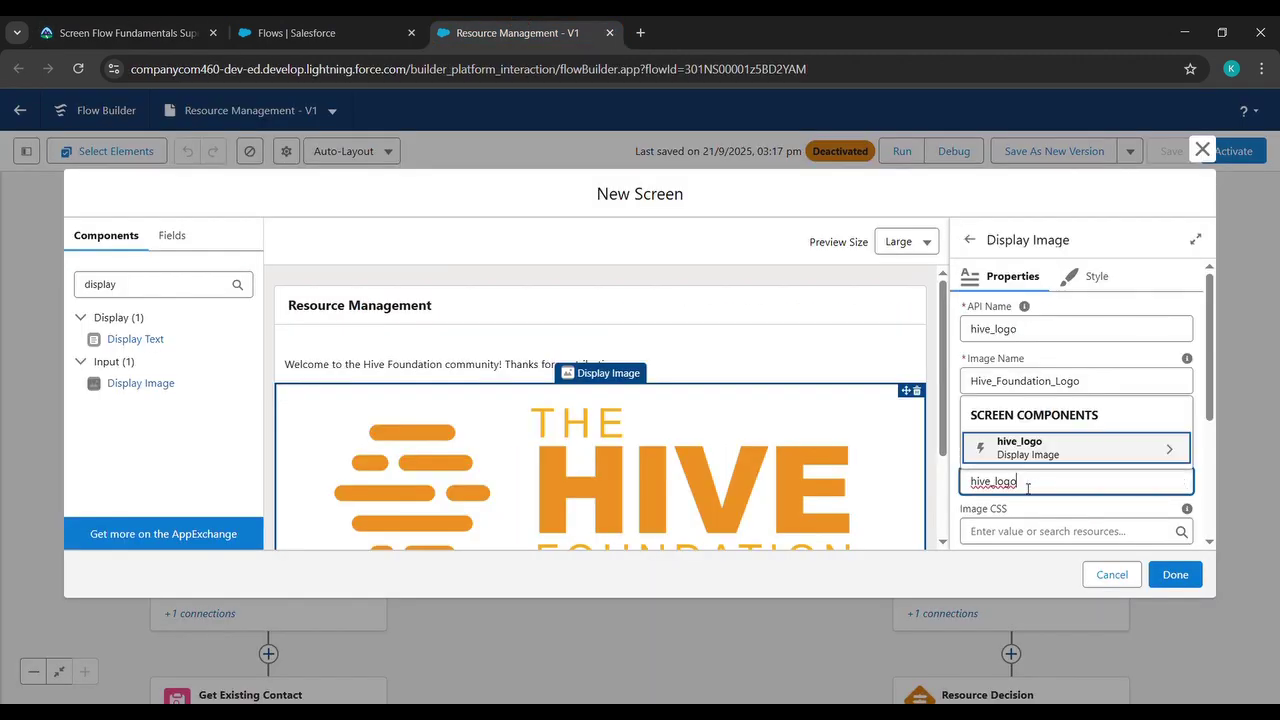
left_click(1080, 515)
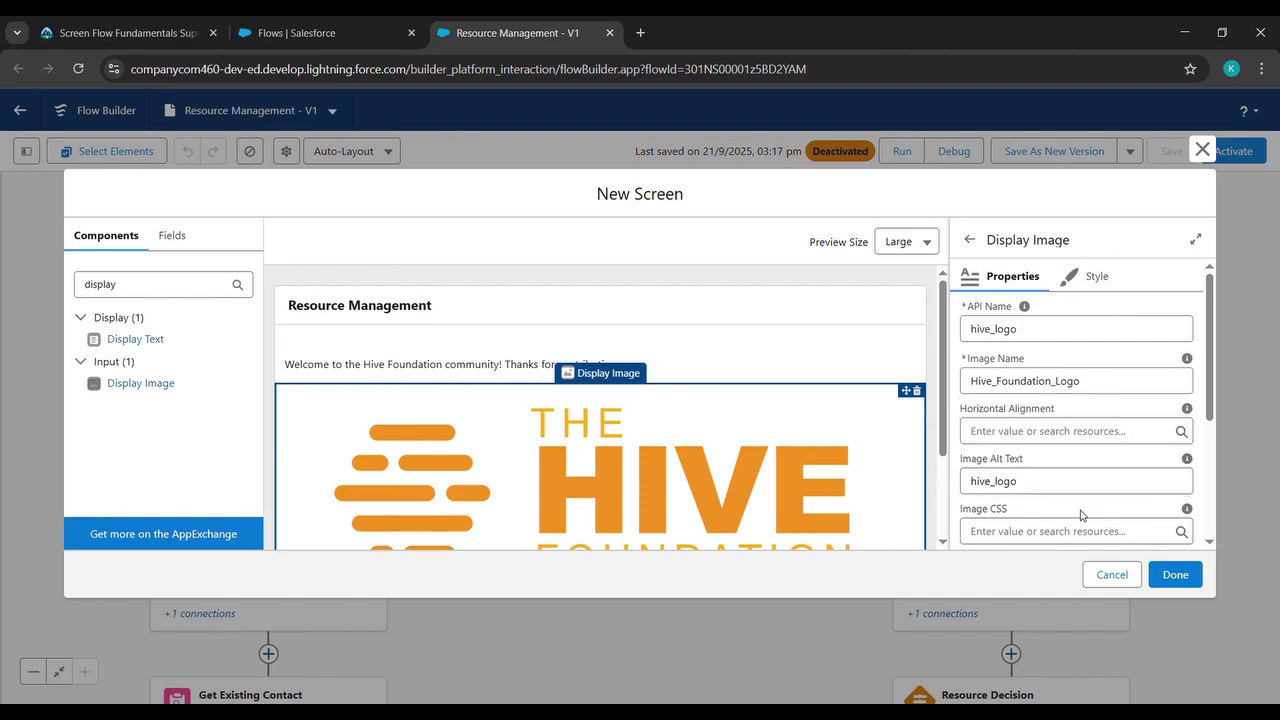
Step: Set the logo's image width to 80%
scroll(1080, 515, "down", 2)
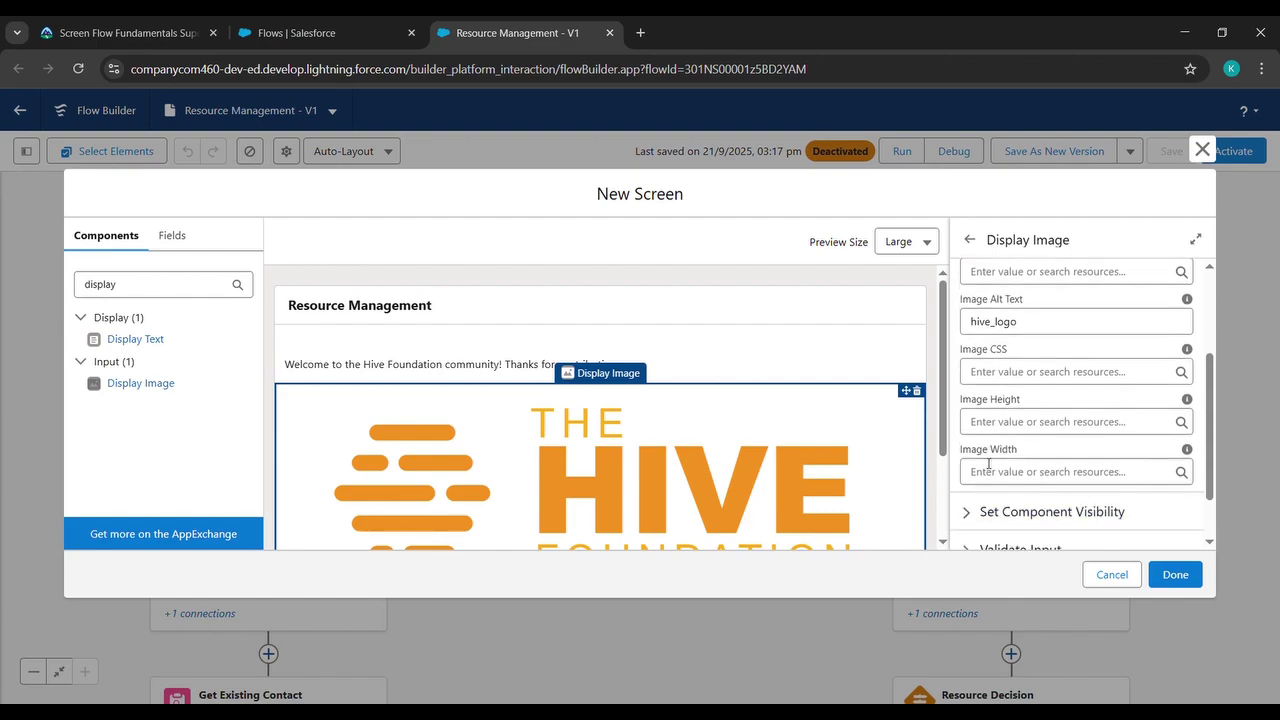
left_click(990, 478)
type("8")
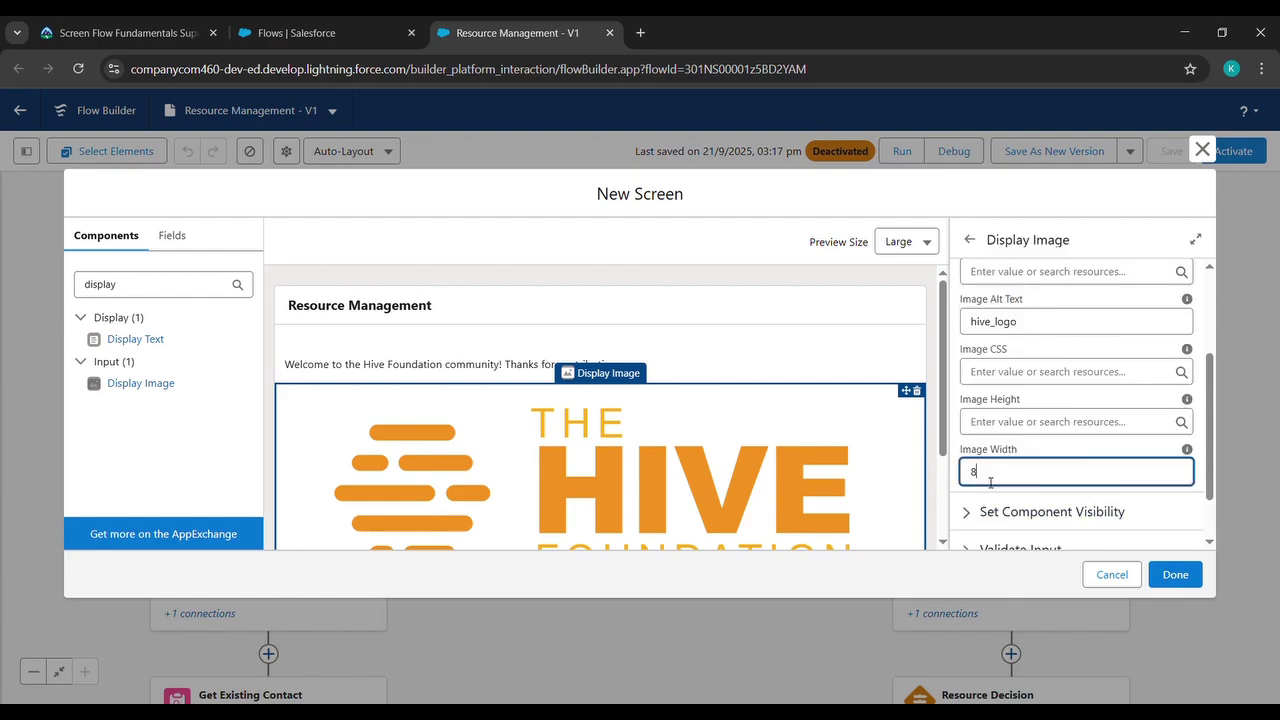
type("0%")
left_click(1059, 451)
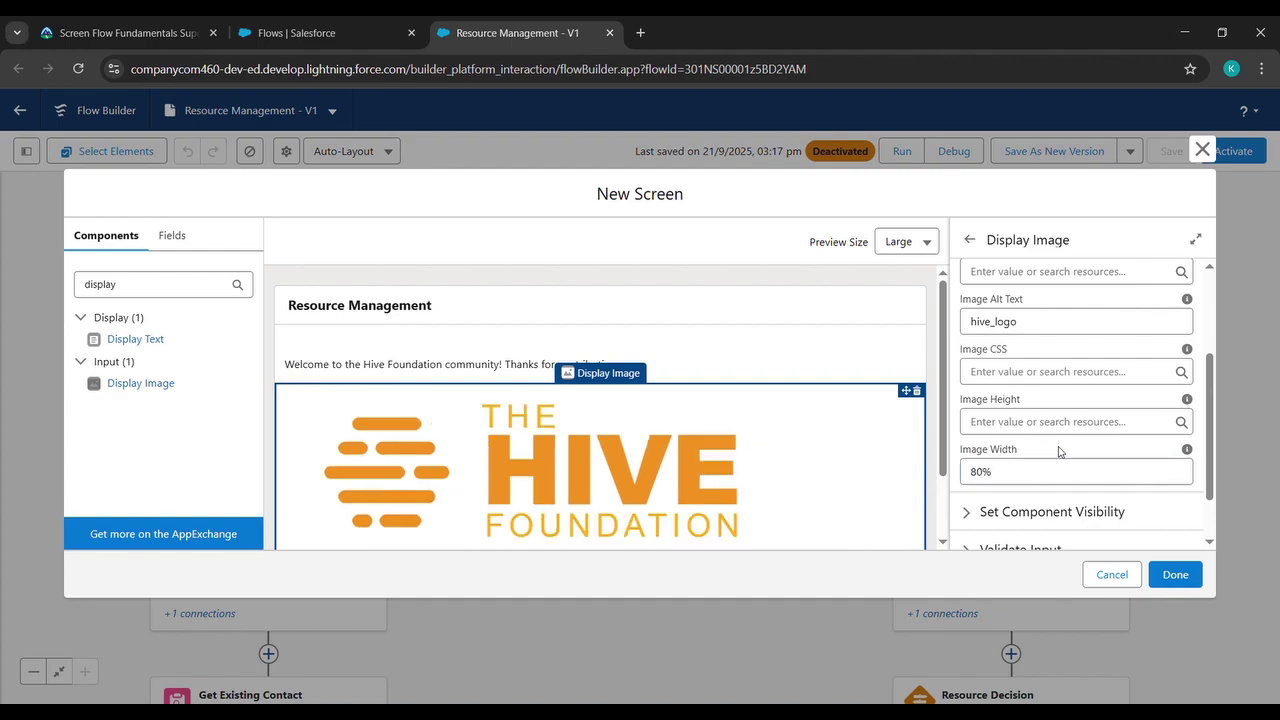
left_click_drag(228, 286, 12, 310)
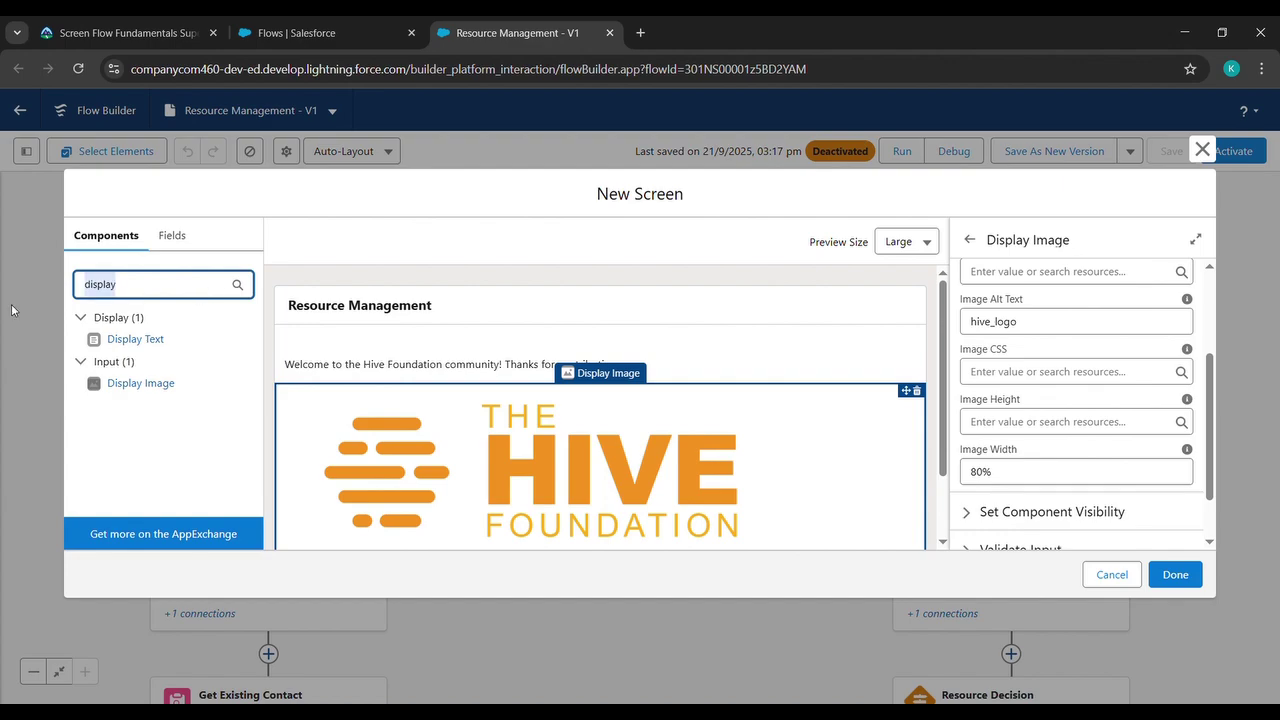
type("radio")
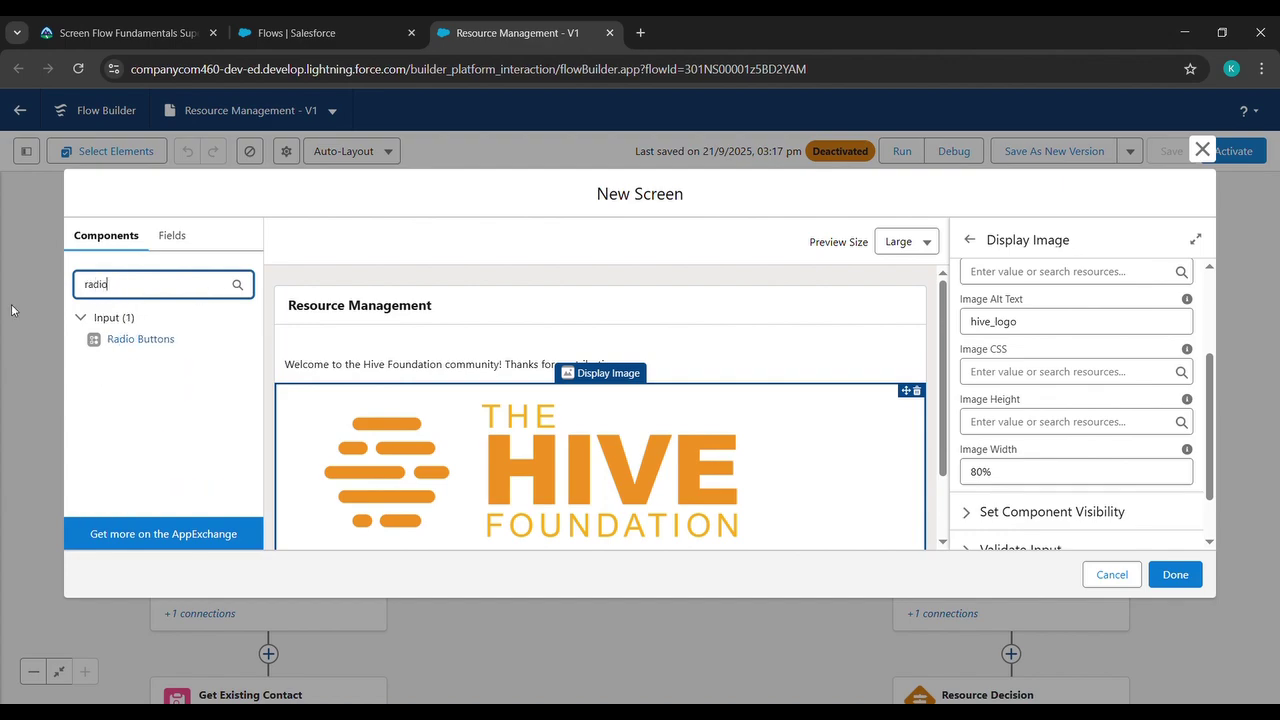
Step: Add a Radio Buttons component labelled 'How may we help you today?'
left_click(132, 340)
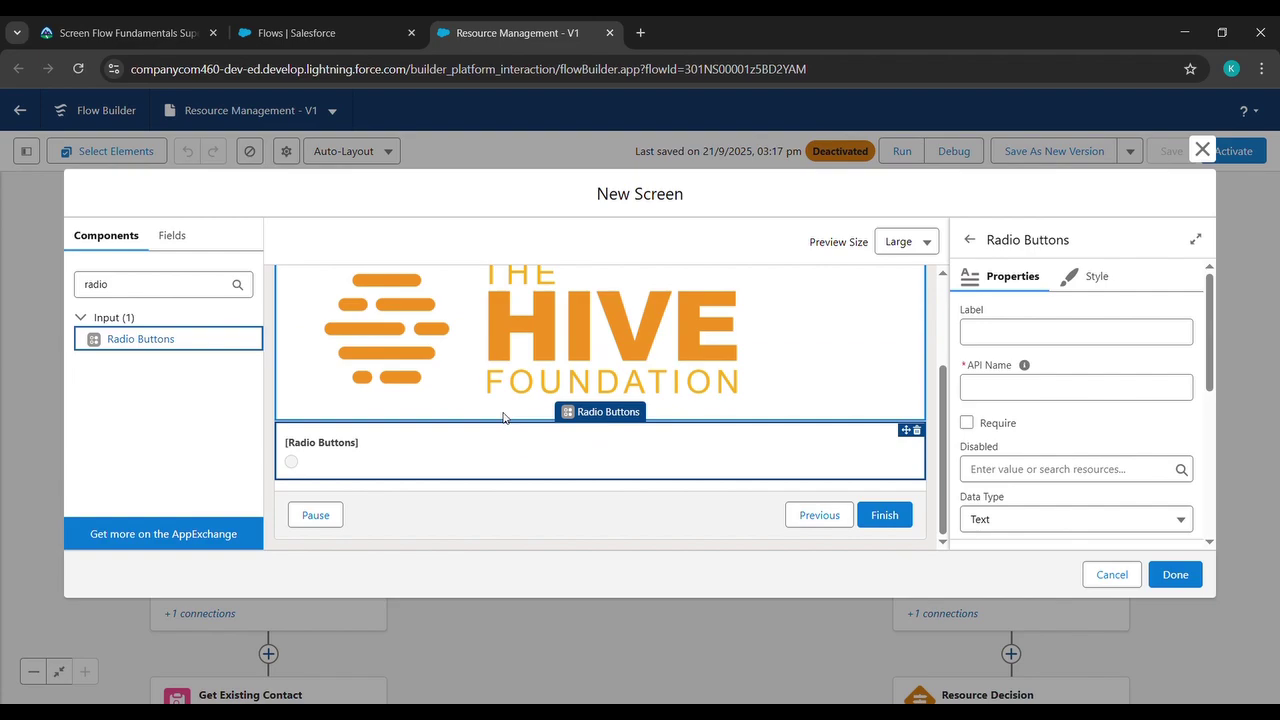
left_click(125, 32)
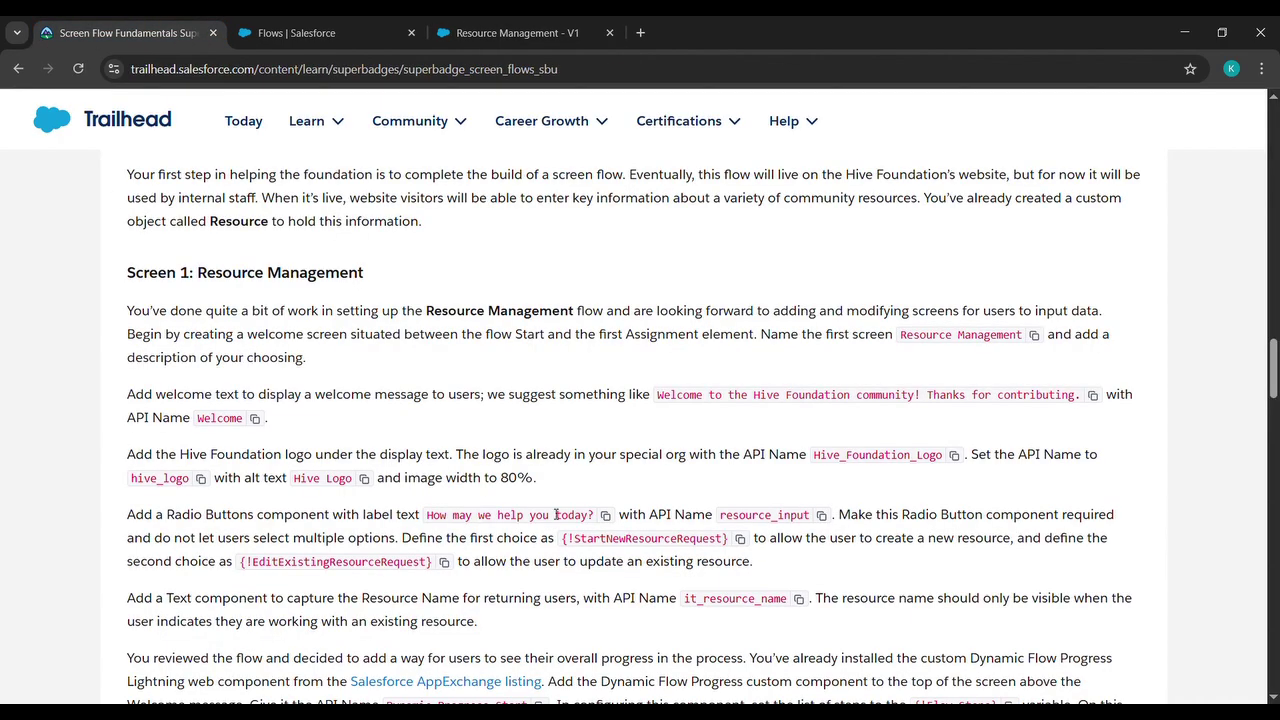
left_click(606, 515)
left_click(517, 32)
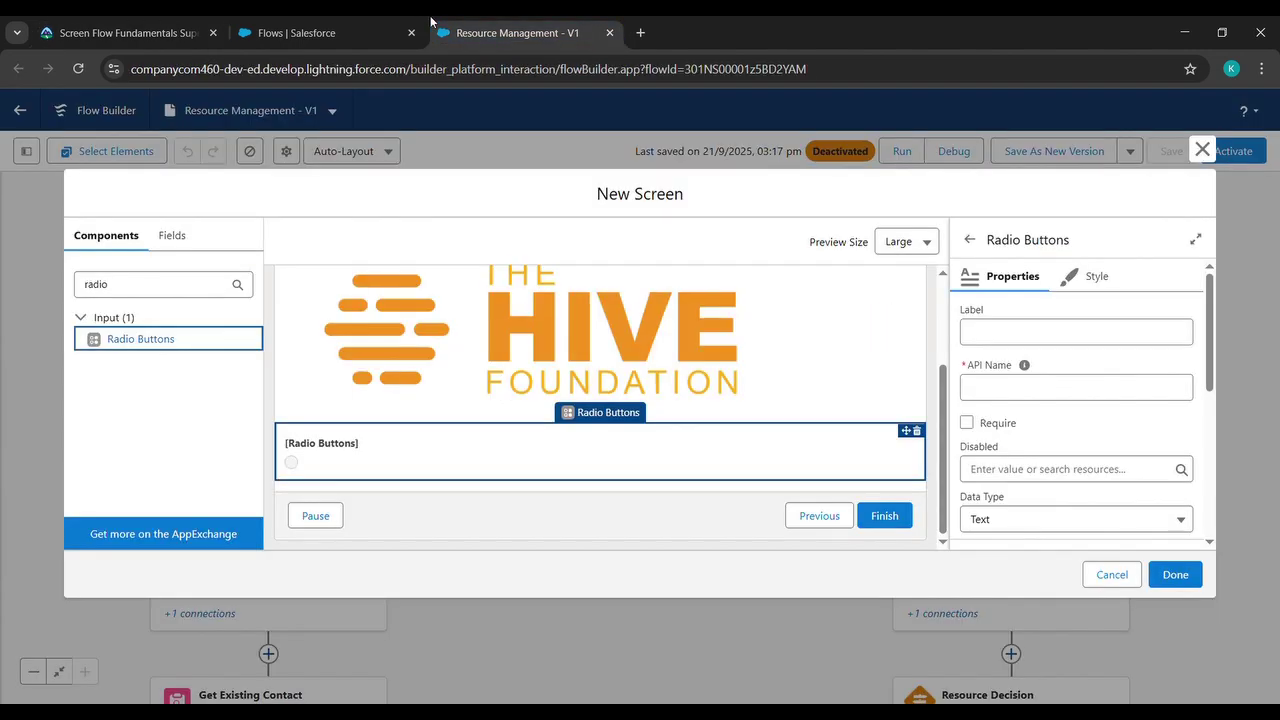
left_click(1056, 335)
key("ctrl+v")
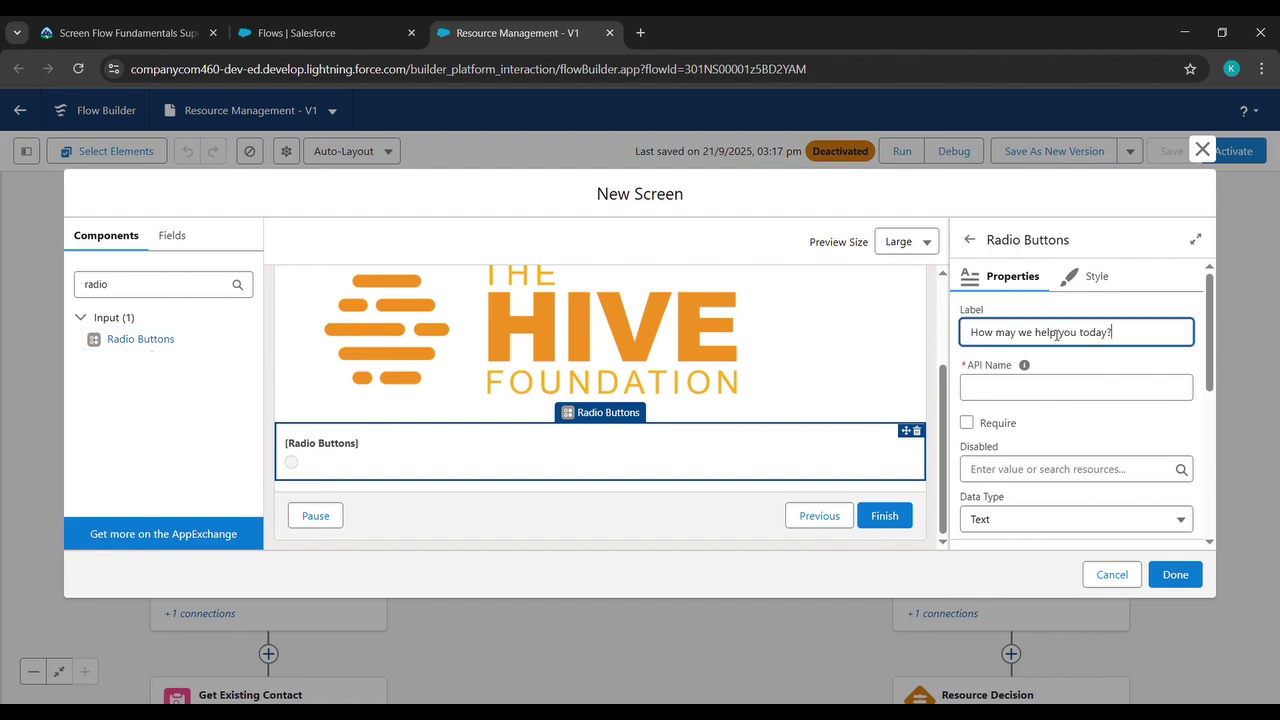
left_click(1073, 357)
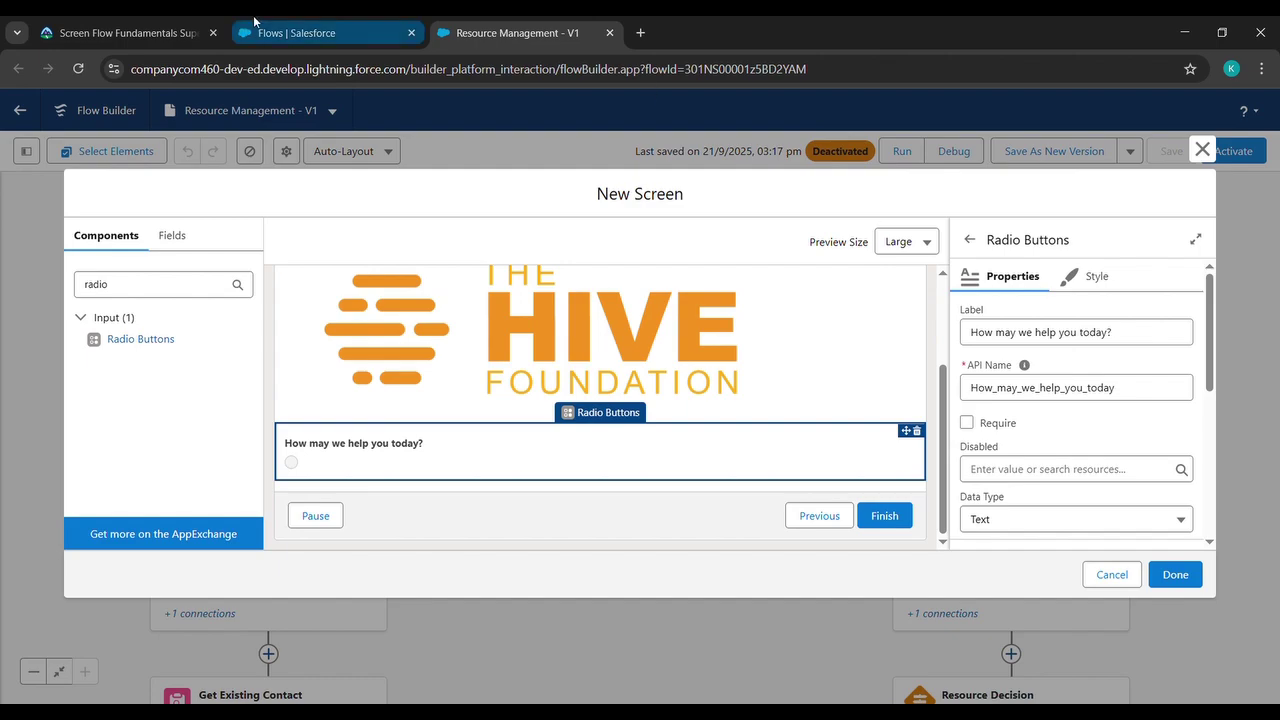
Step: Change the radio question's API name to resource_input and make it required
left_click(130, 33)
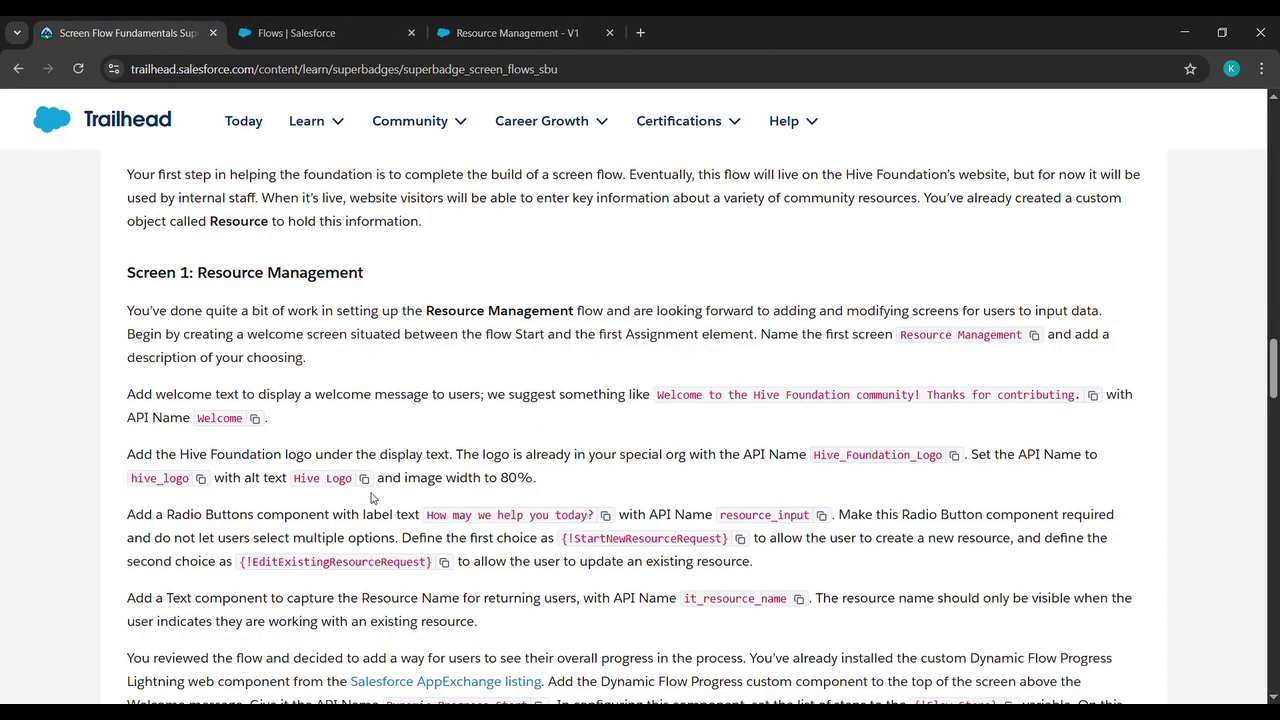
left_click(822, 516)
left_click(482, 30)
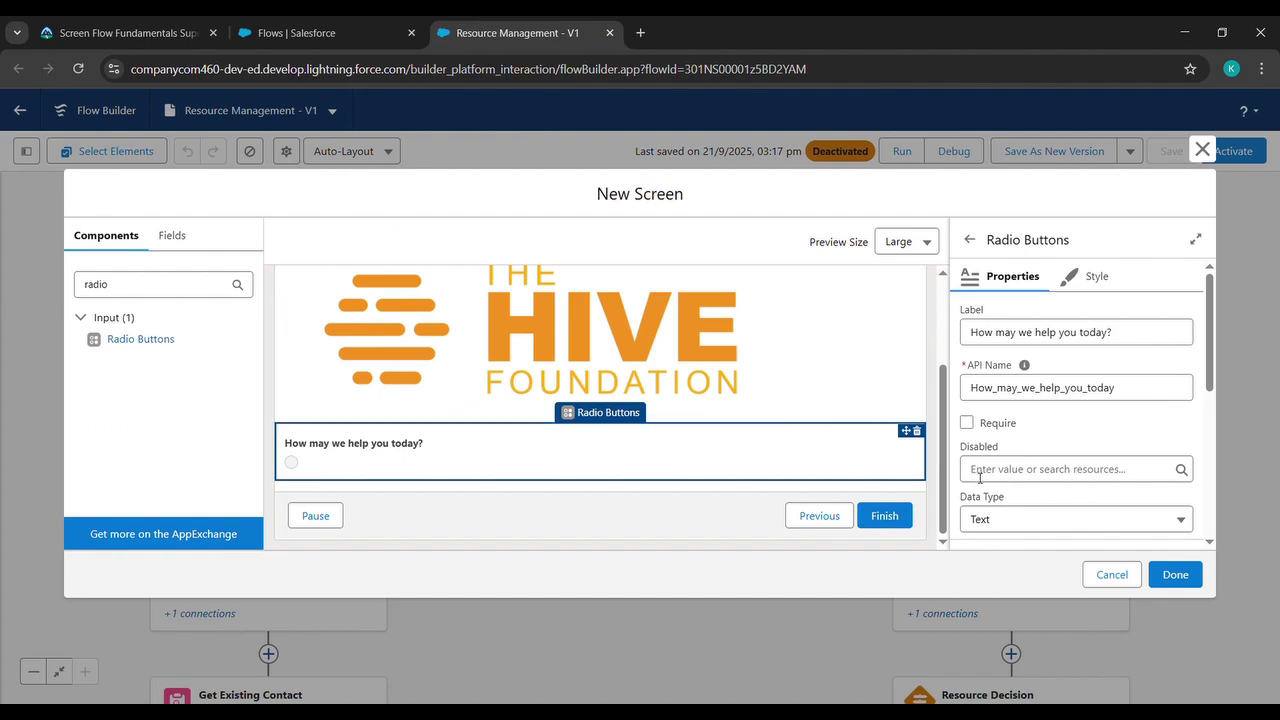
left_click_drag(1114, 388, 946, 388)
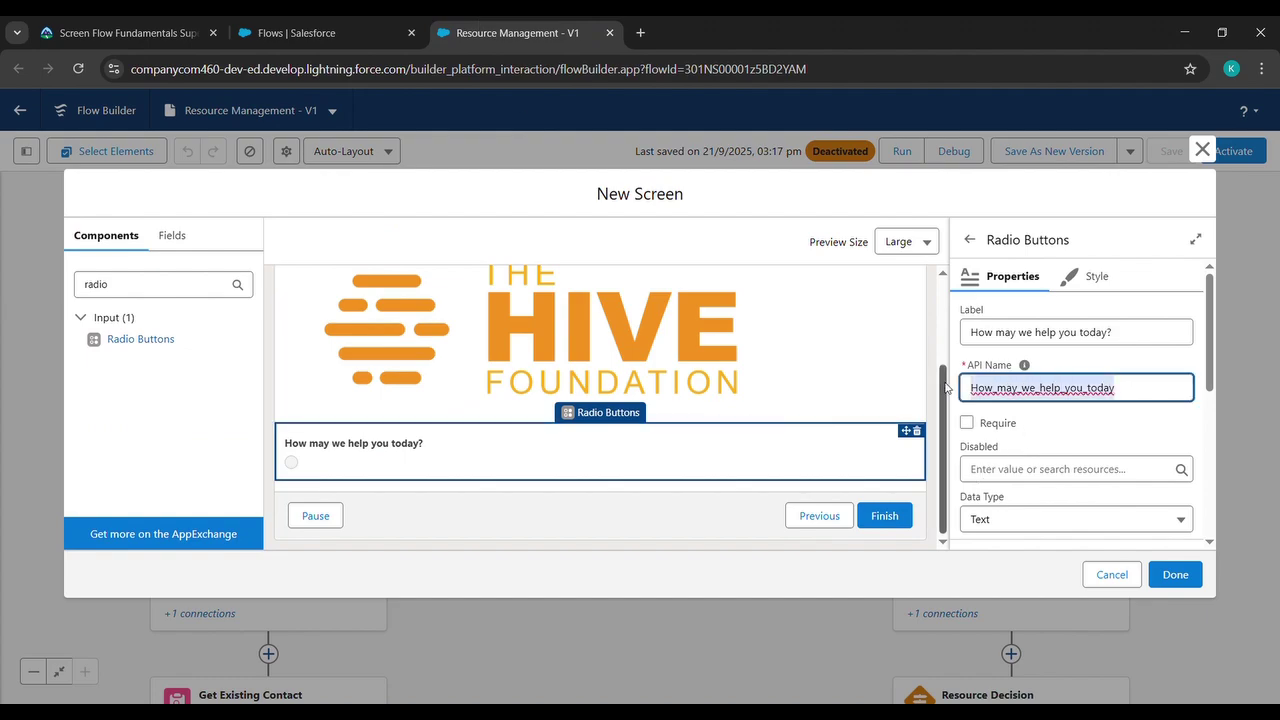
key("ctrl+v")
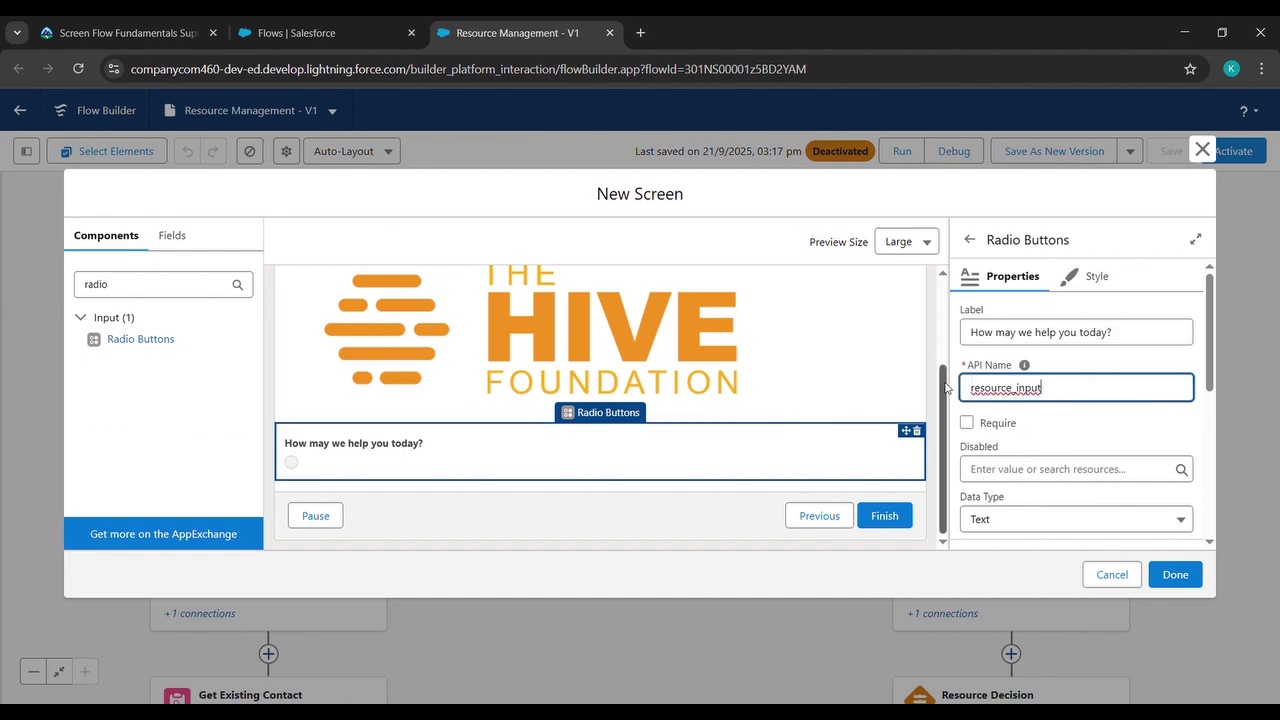
left_click(1078, 430)
left_click(966, 424)
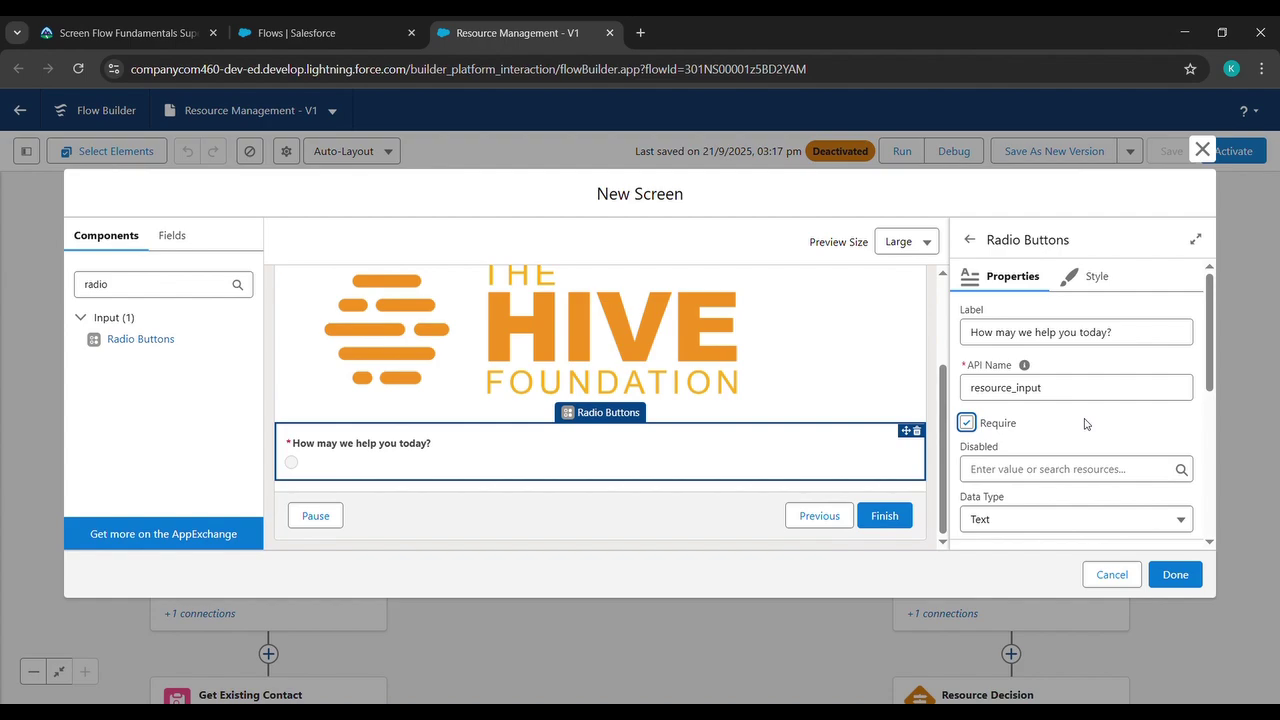
Step: Copy the {!StartNewResourceRequest} choice reference from the superbadge instructions
left_click(176, 22)
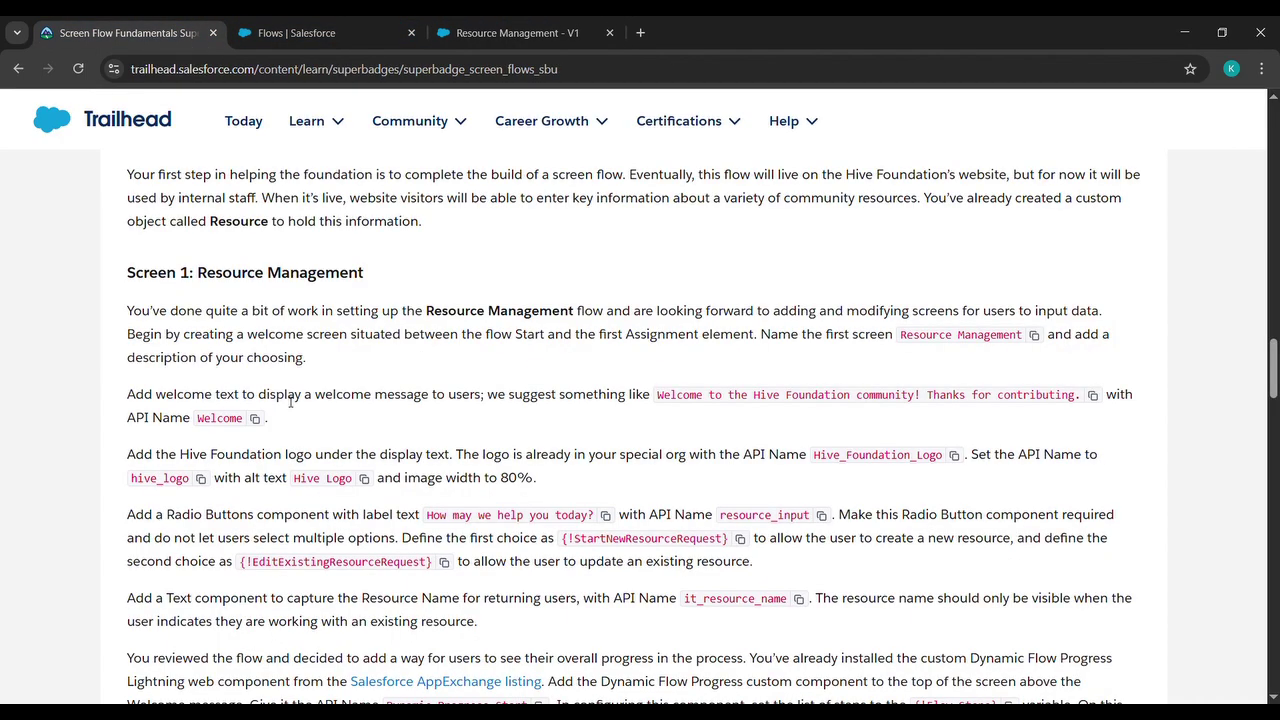
left_click(741, 539)
left_click(492, 22)
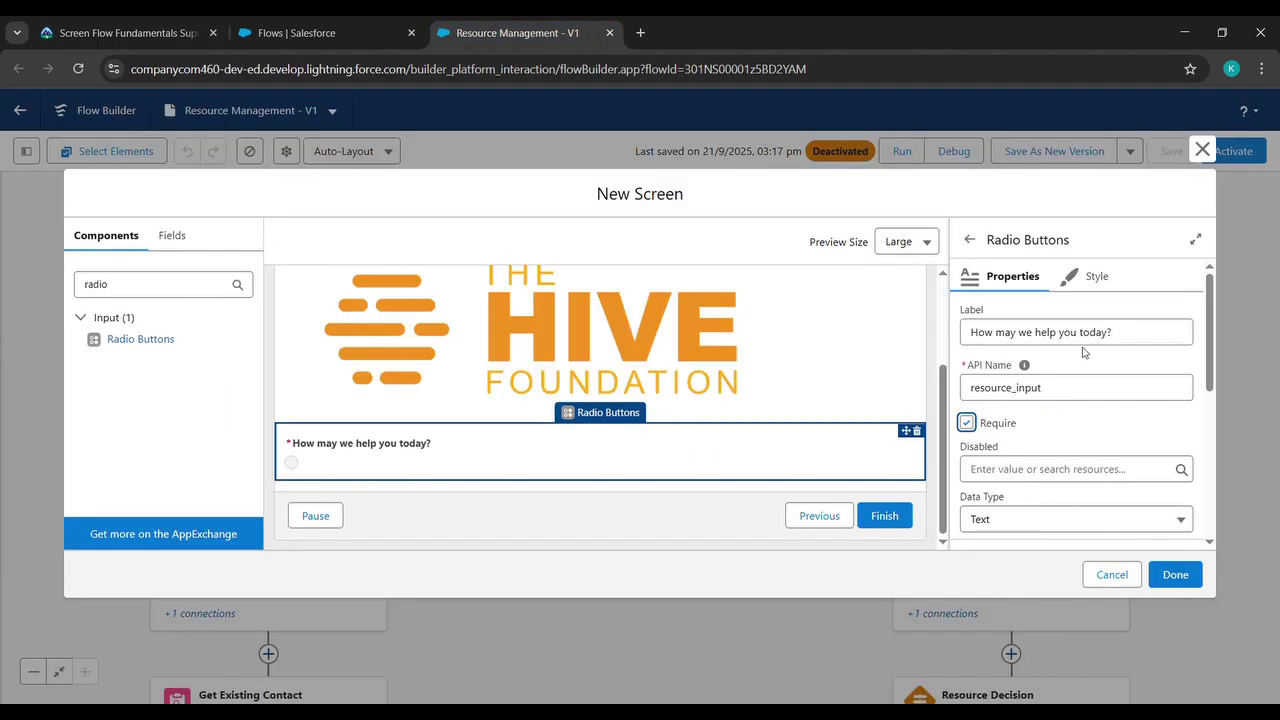
scroll(1065, 421, "down", 5)
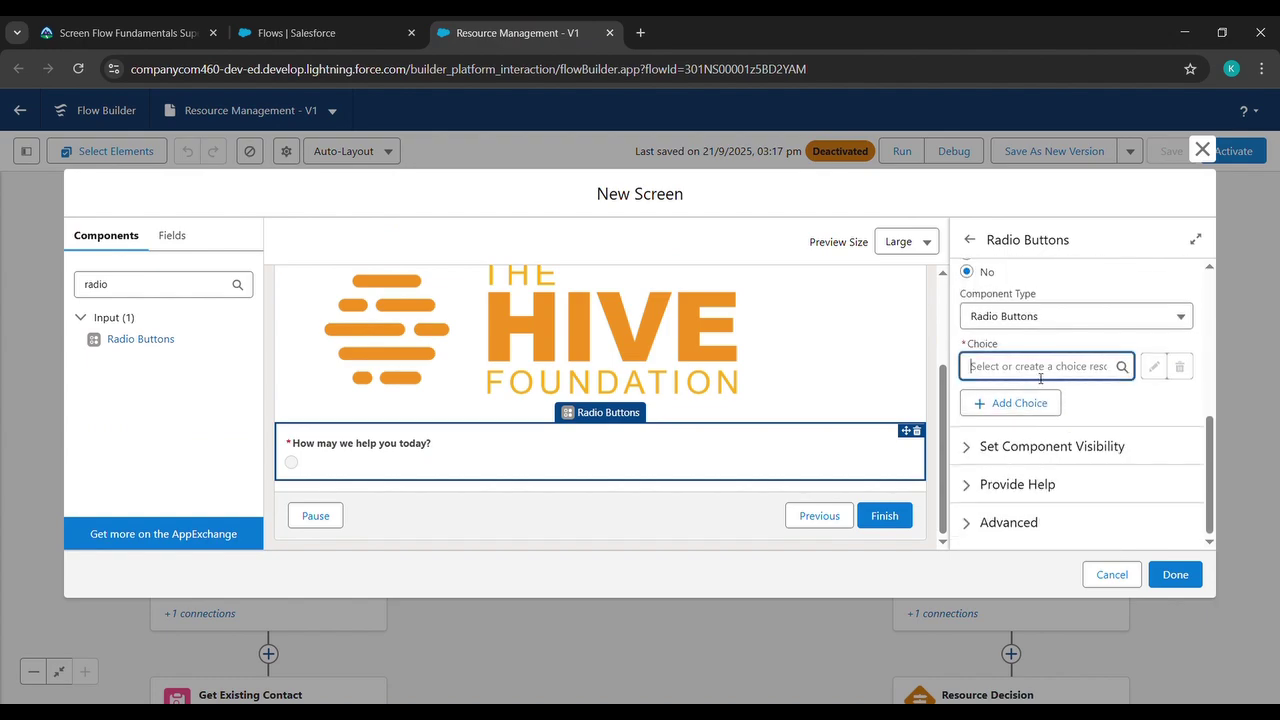
Step: Set the first radio choice to {!StartNewResourceRequest} and add a second choice slot
left_click(1040, 376)
key("ctrl+v")
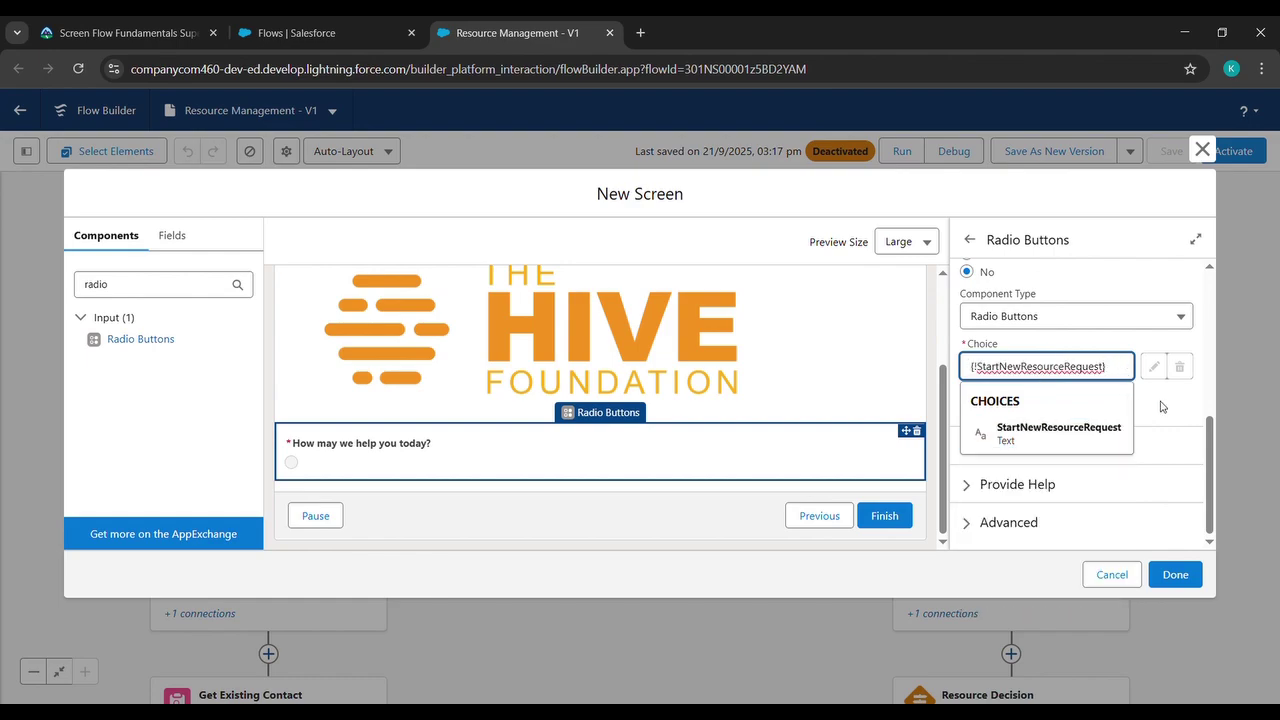
left_click(1162, 406)
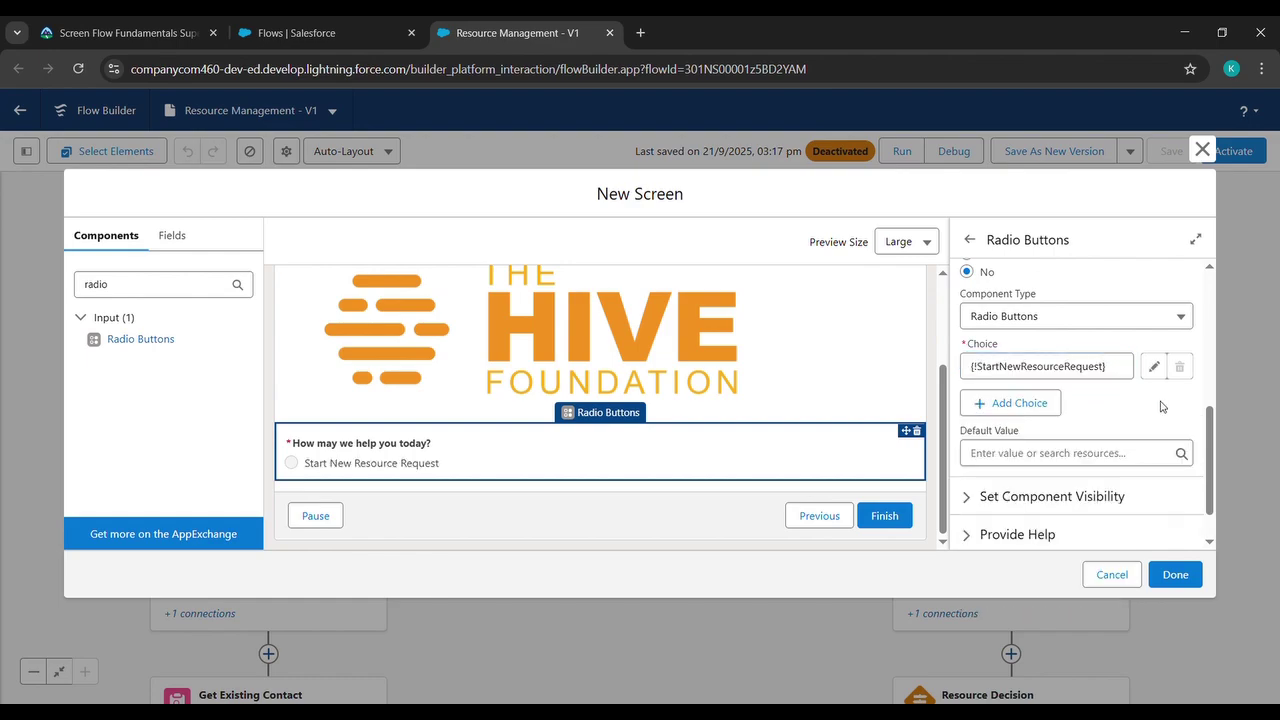
left_click(1018, 403)
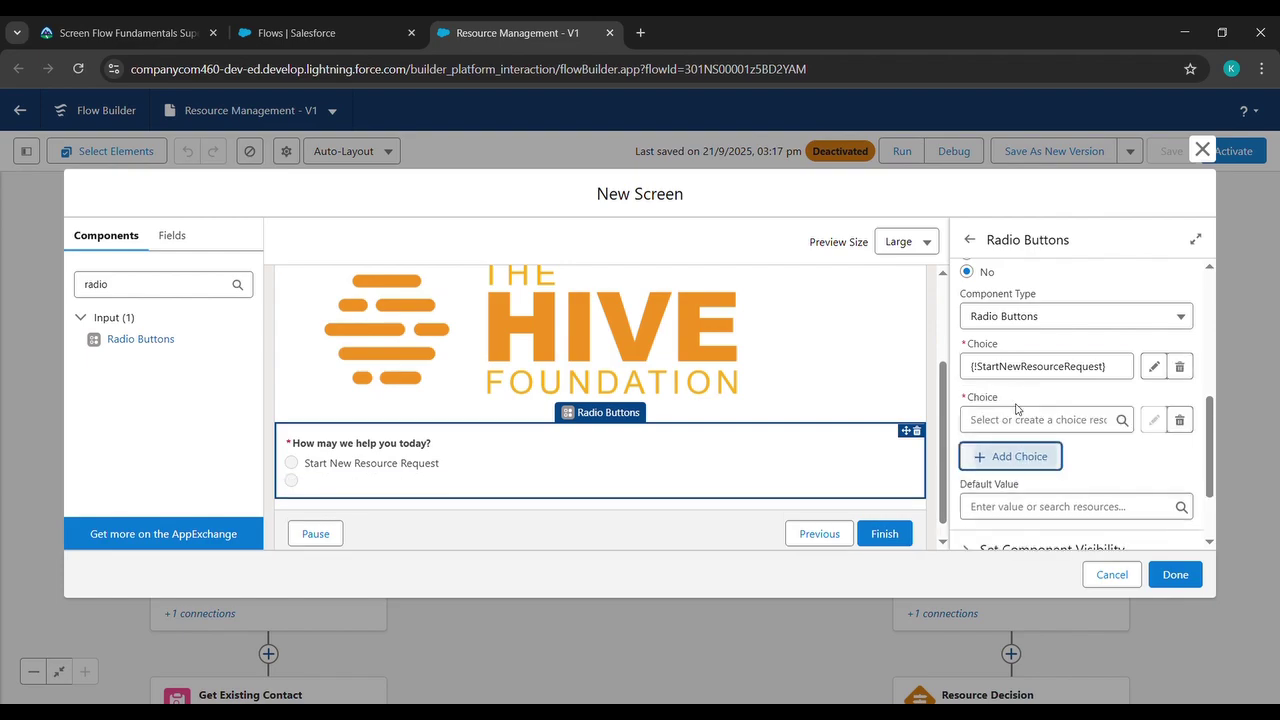
Step: Set the second radio choice to {!EditExistingResourceRequest}
left_click(115, 22)
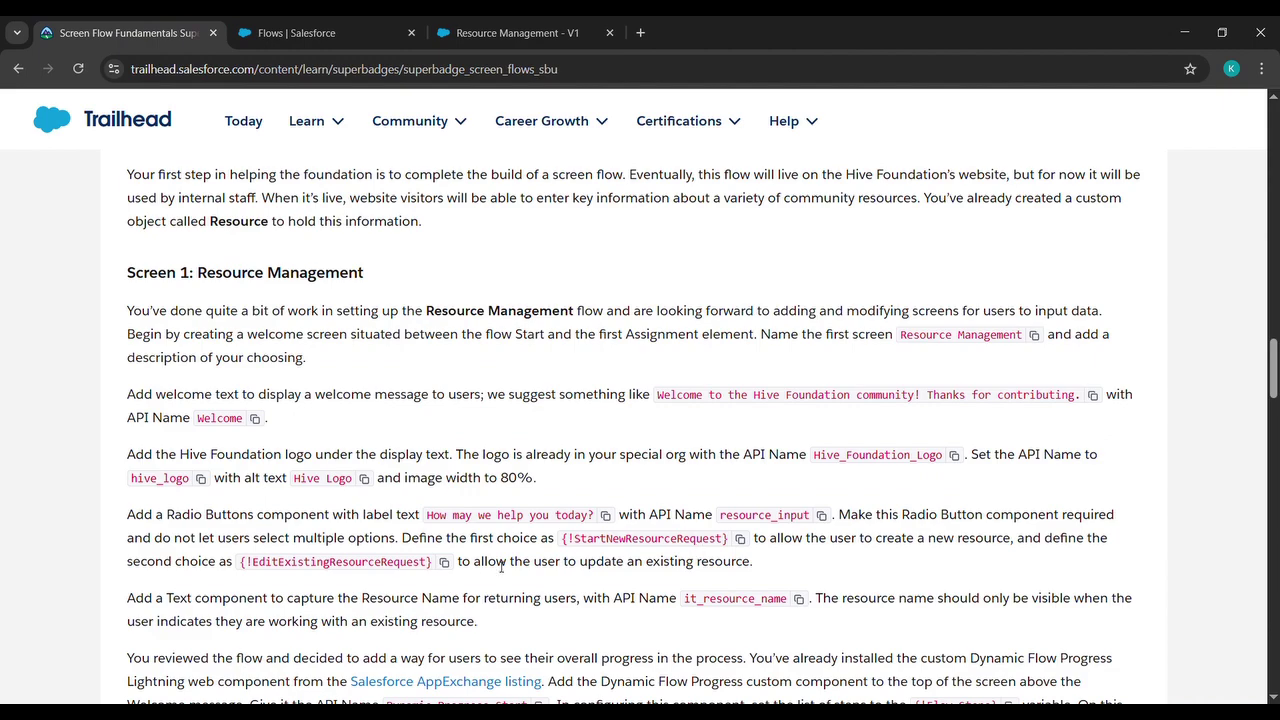
left_click(445, 563)
left_click(472, 33)
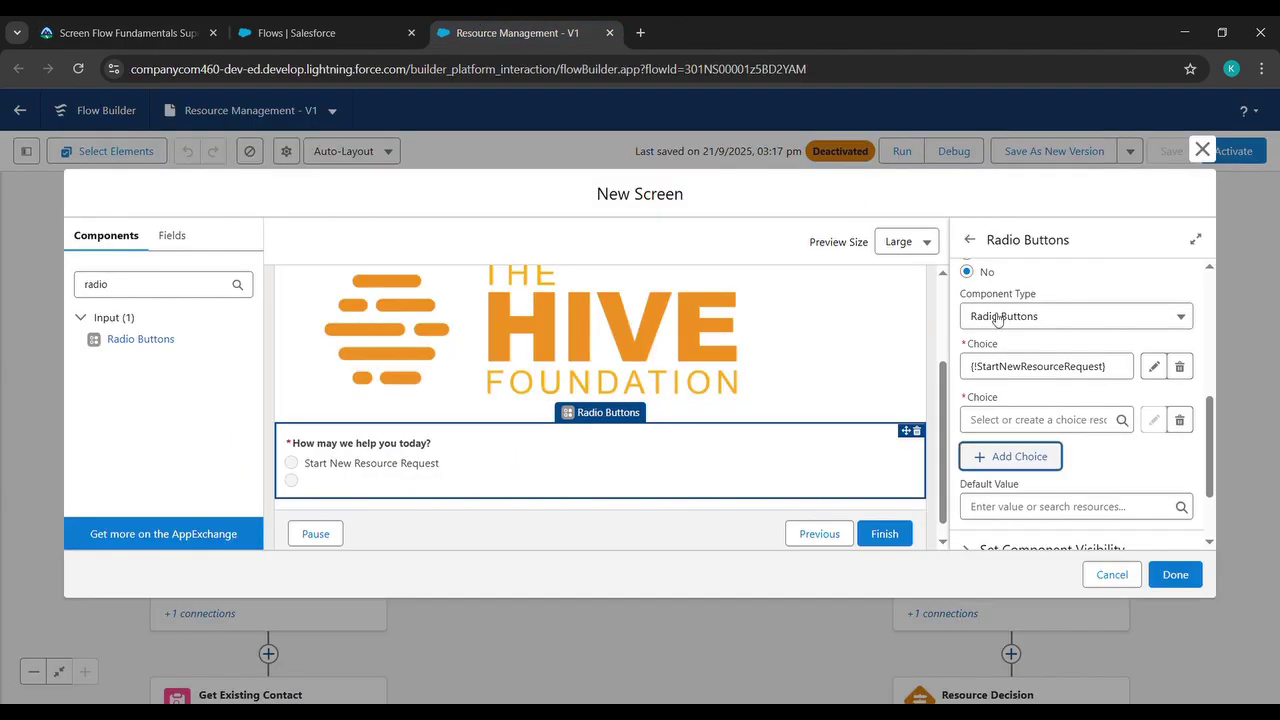
left_click(1003, 414)
key("ctrl+v")
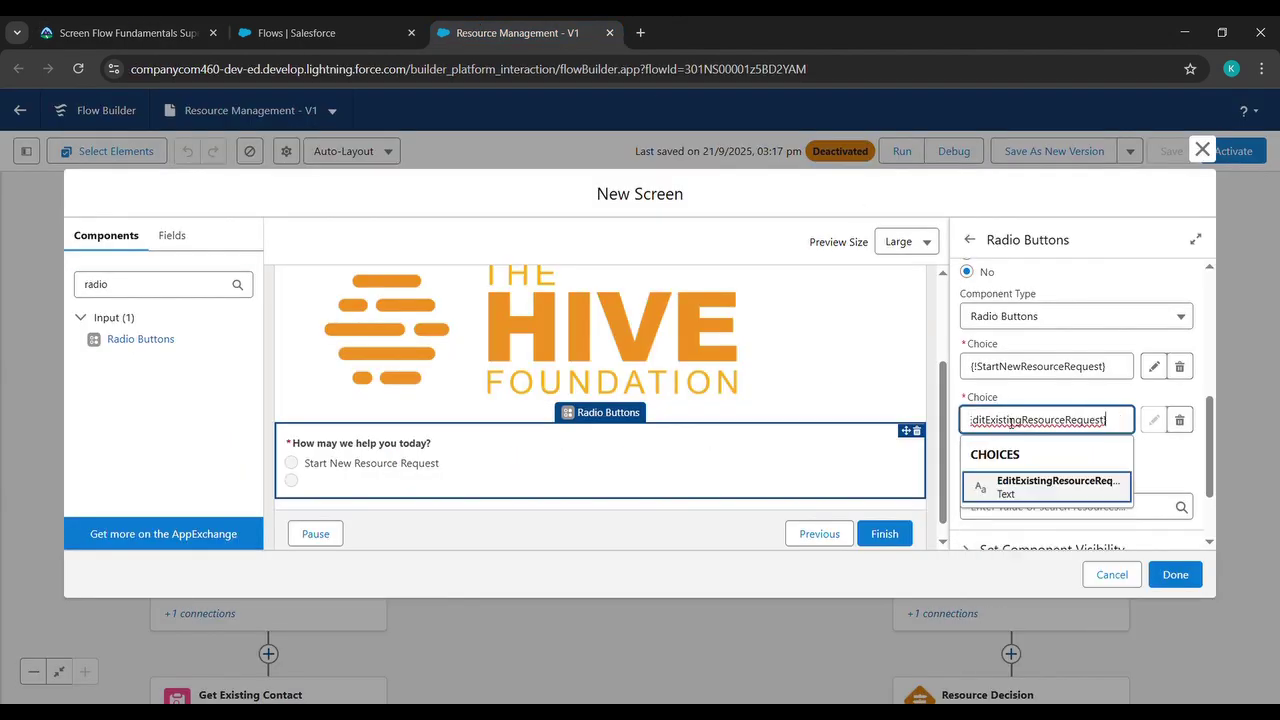
left_click(1157, 467)
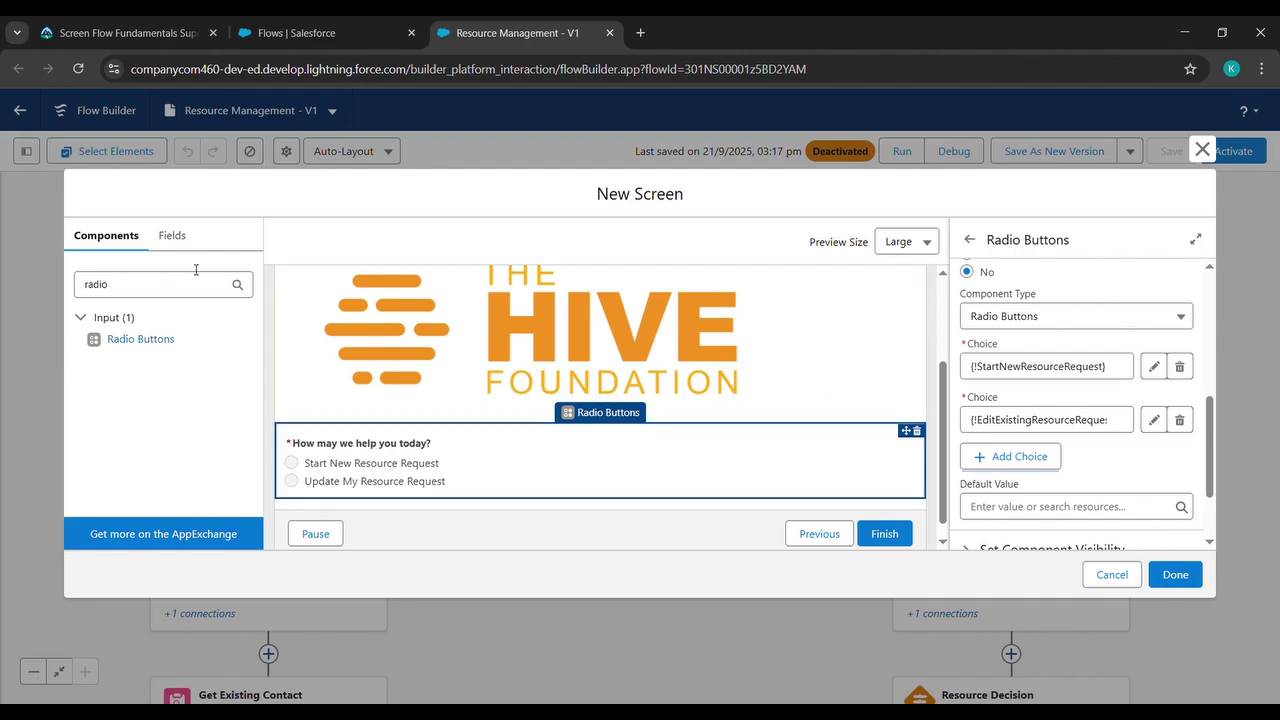
left_click(154, 290)
double_click(154, 290)
type("text")
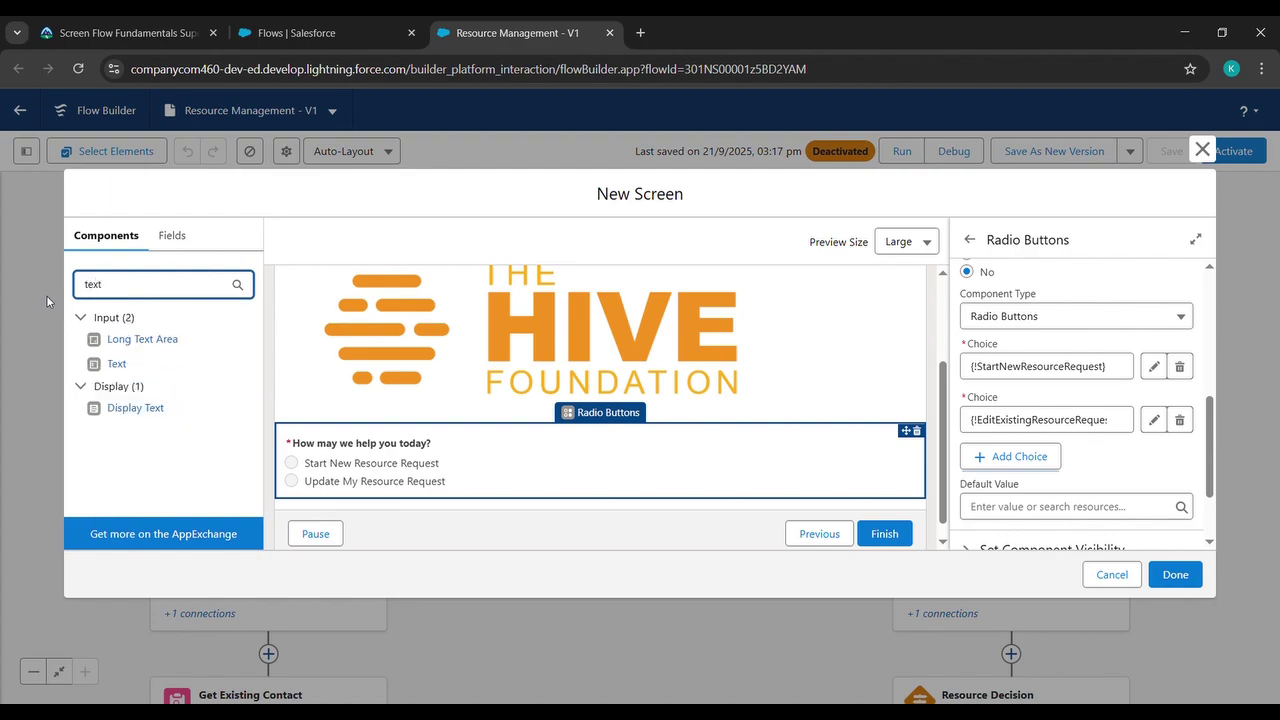
Step: Add a Text input component with API name it_resource_name
left_click(116, 366)
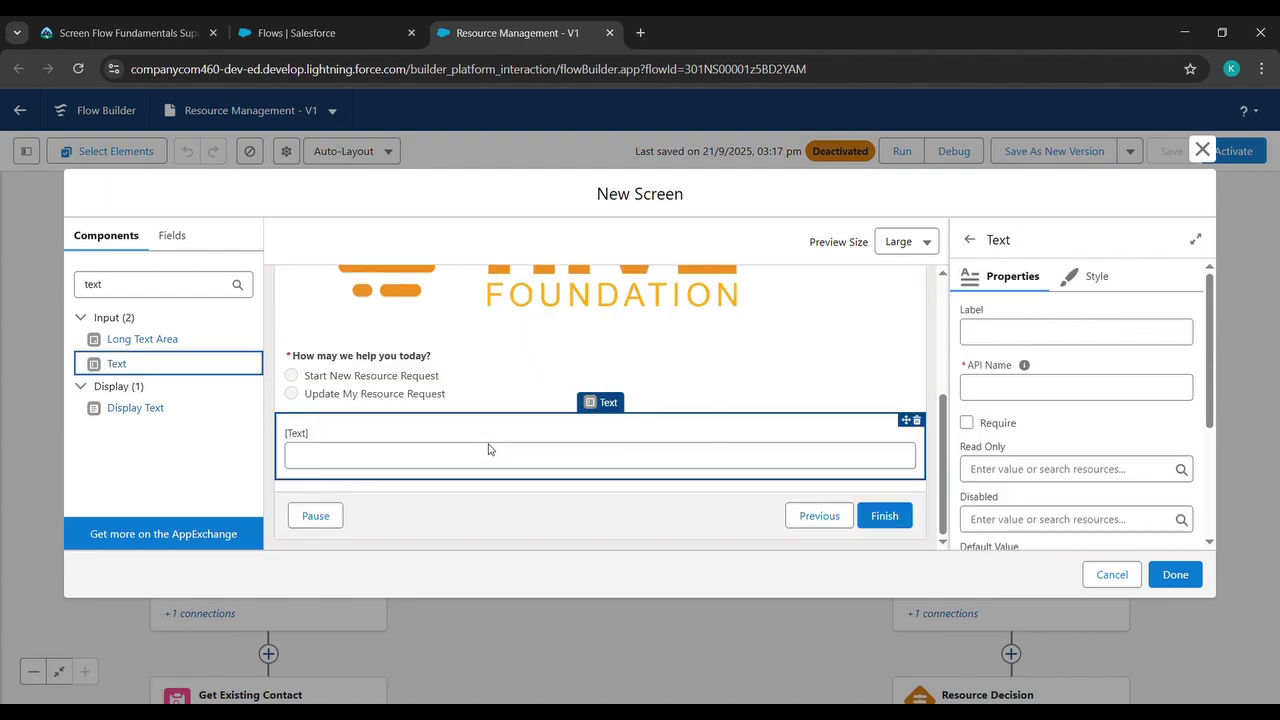
left_click(130, 30)
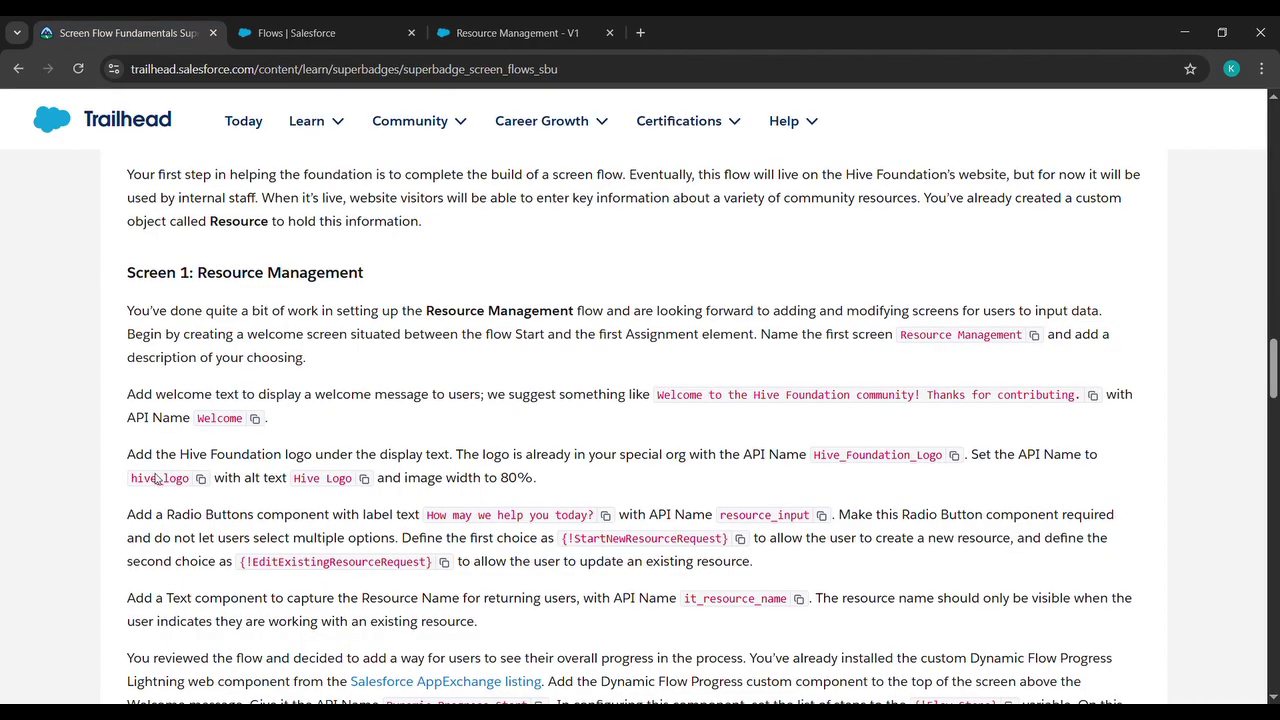
scroll(229, 498, "down", 2)
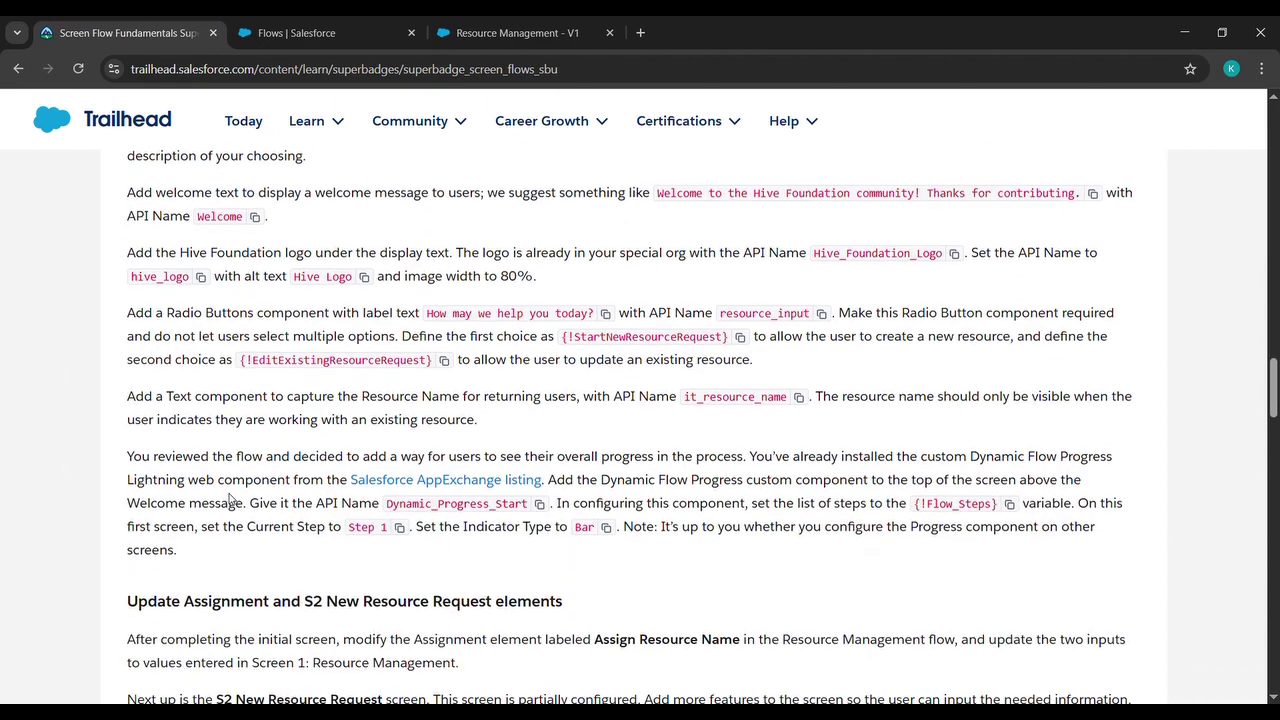
left_click(806, 399)
left_click(517, 33)
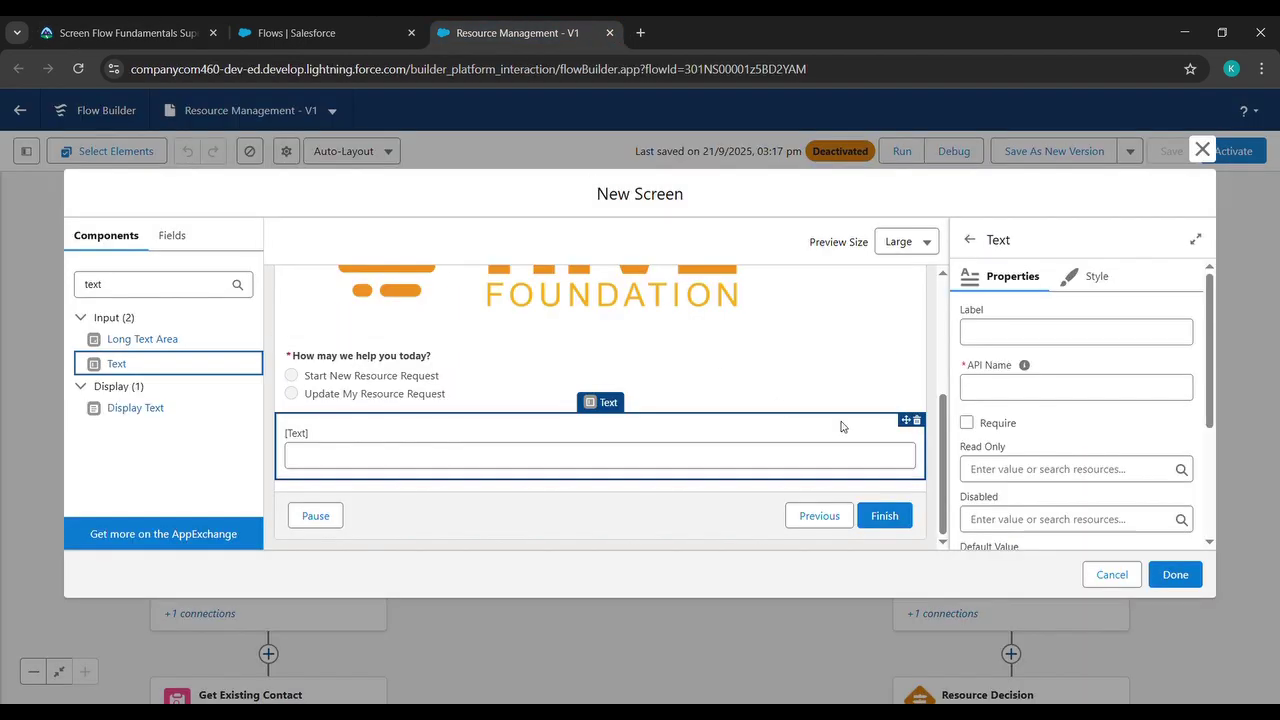
left_click(989, 387)
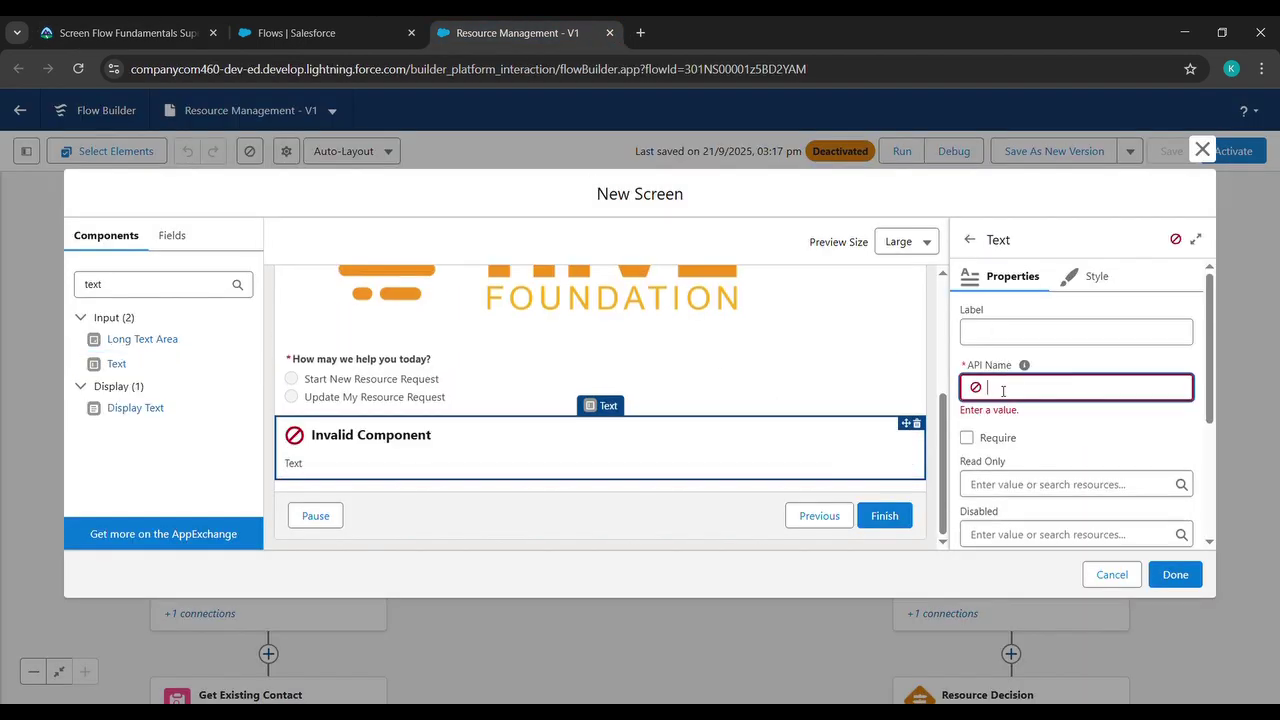
key("ctrl+v")
left_click(1120, 438)
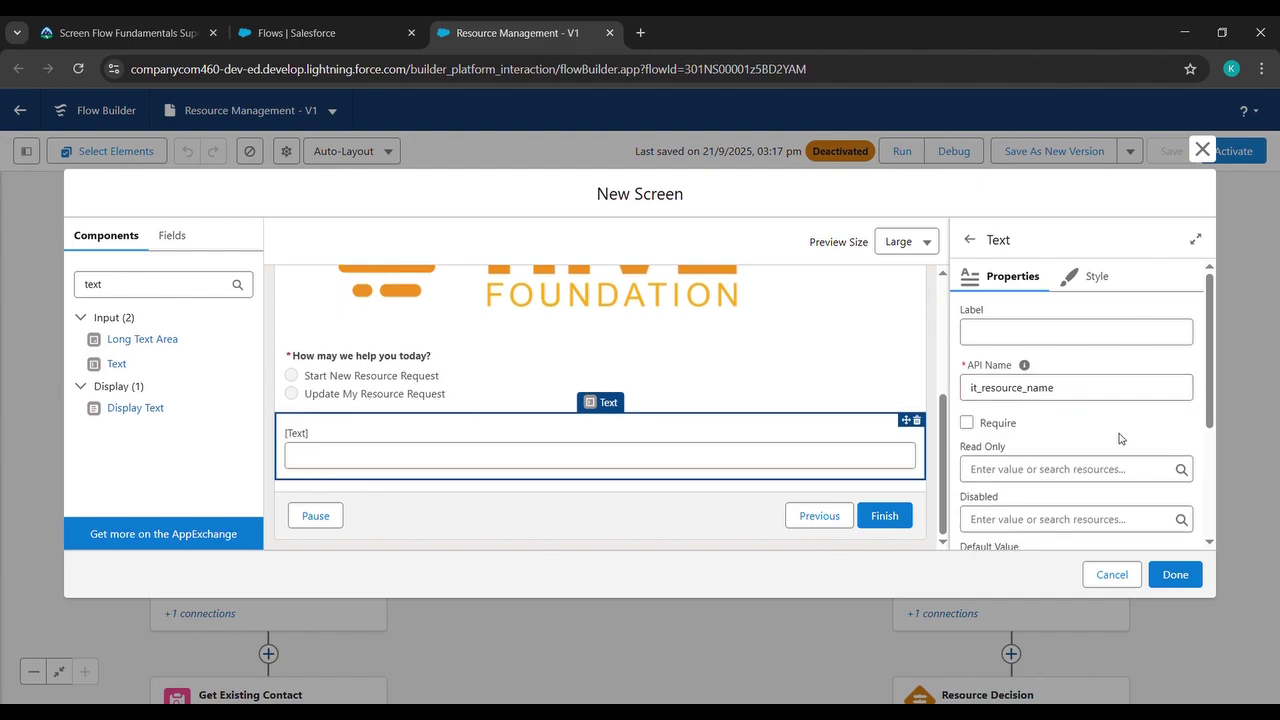
Step: Label the Text input 'resource name'
left_click(1020, 346)
type("resource name")
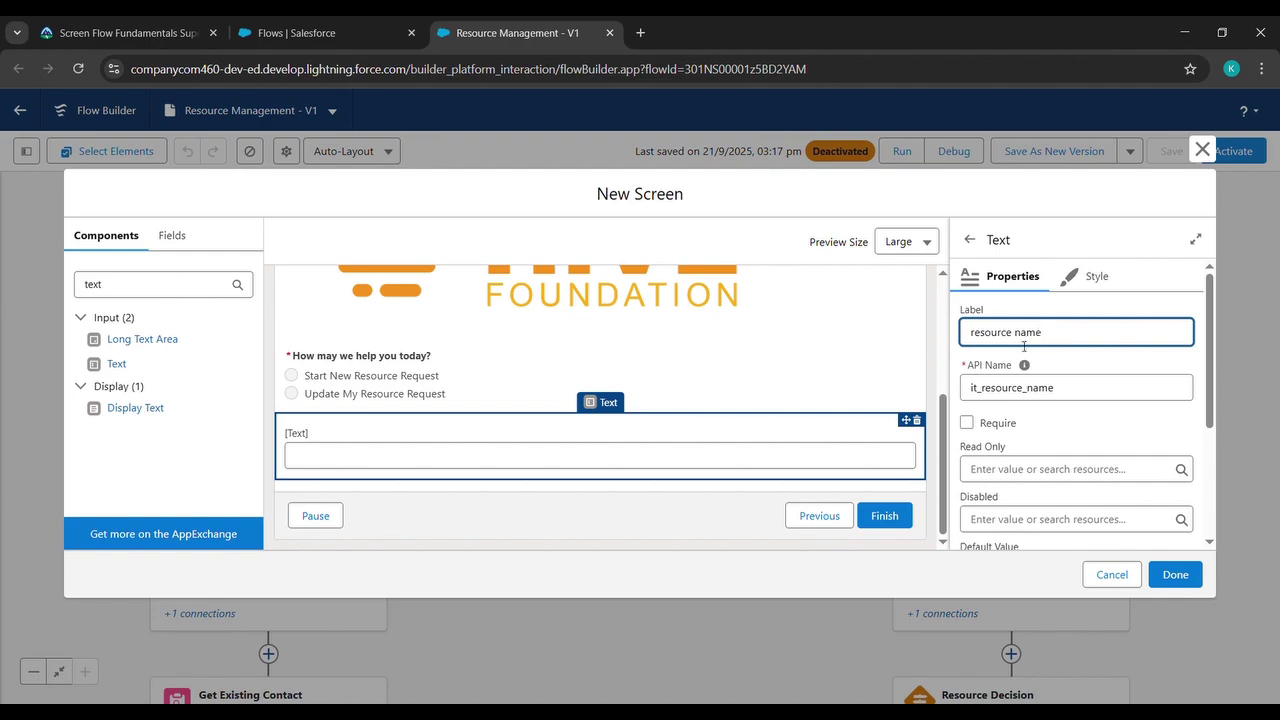
left_click(1097, 366)
scroll(1097, 366, "down", 3)
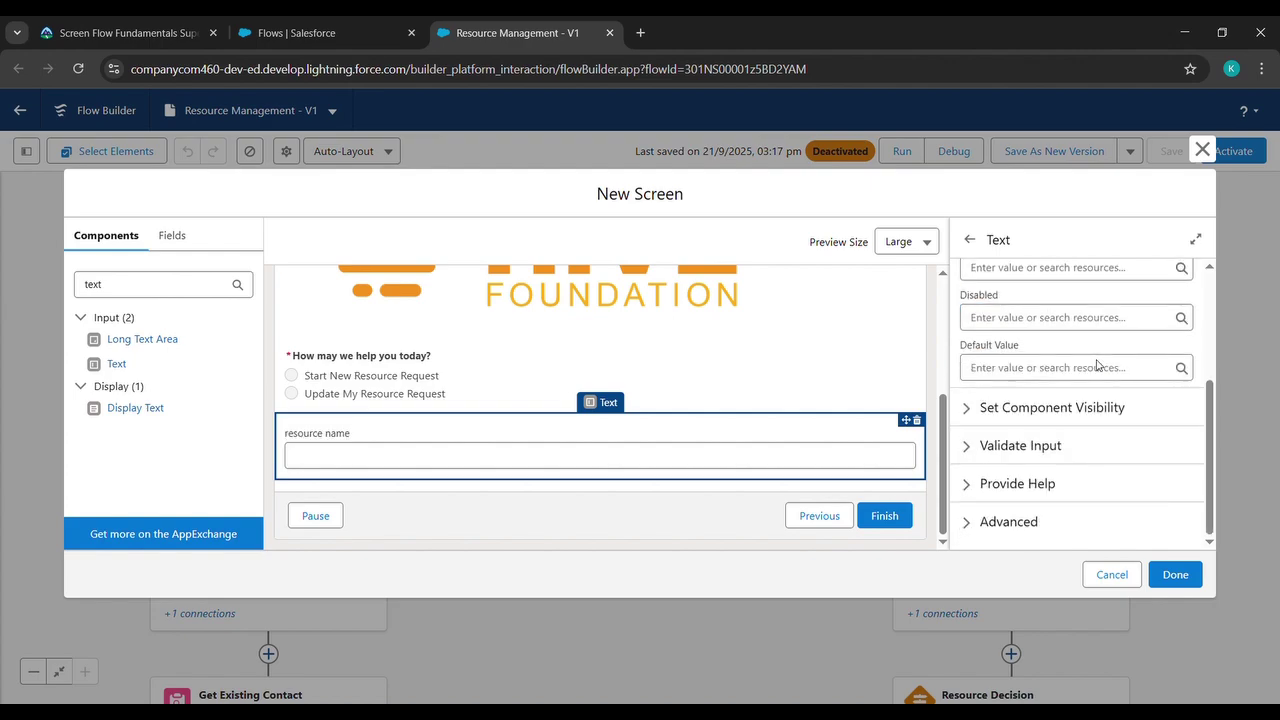
left_click(1043, 410)
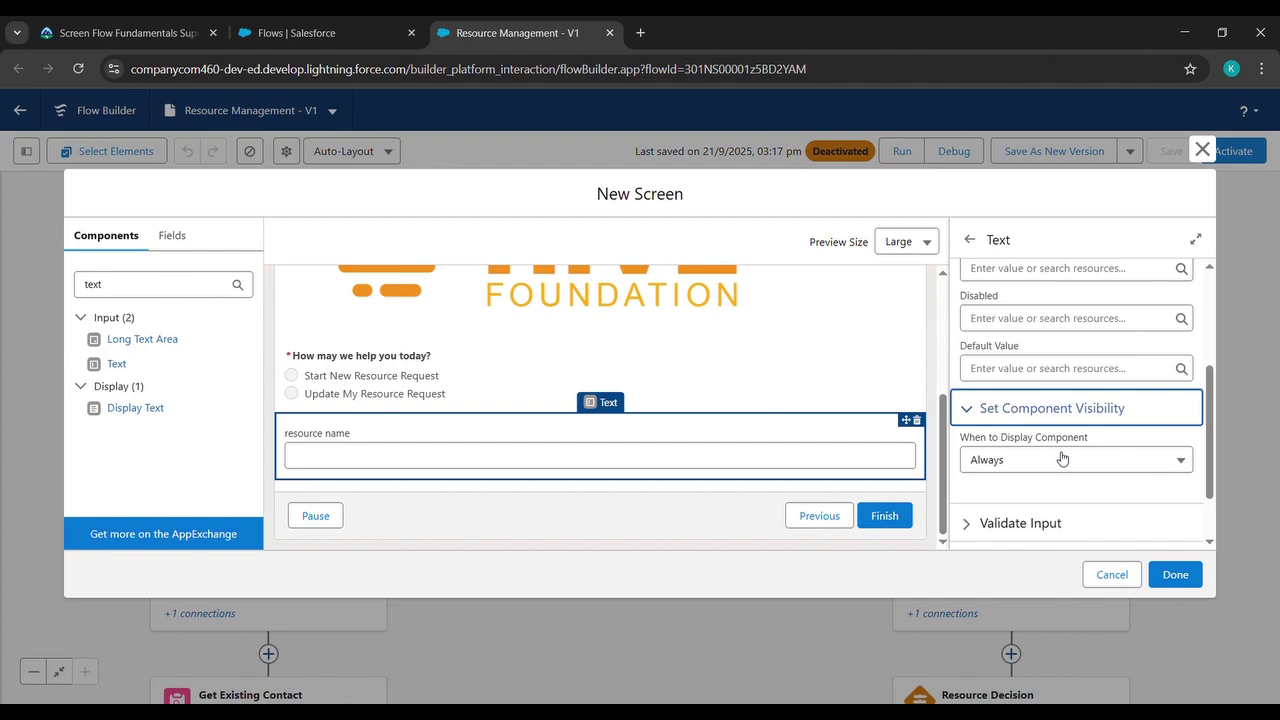
Step: Add an all-conditions visibility rule: {!EditExistingResourceRequest} Equals {!$GlobalConstant.True}
left_click(1063, 459)
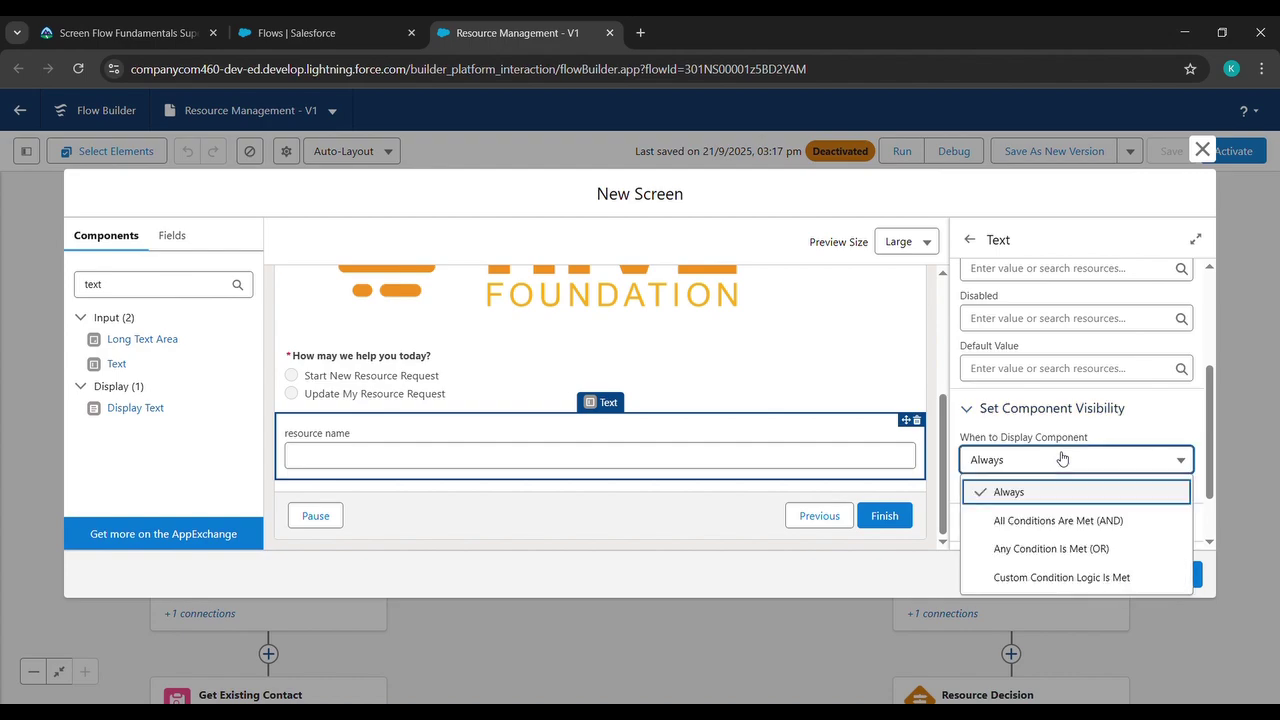
left_click(1013, 521)
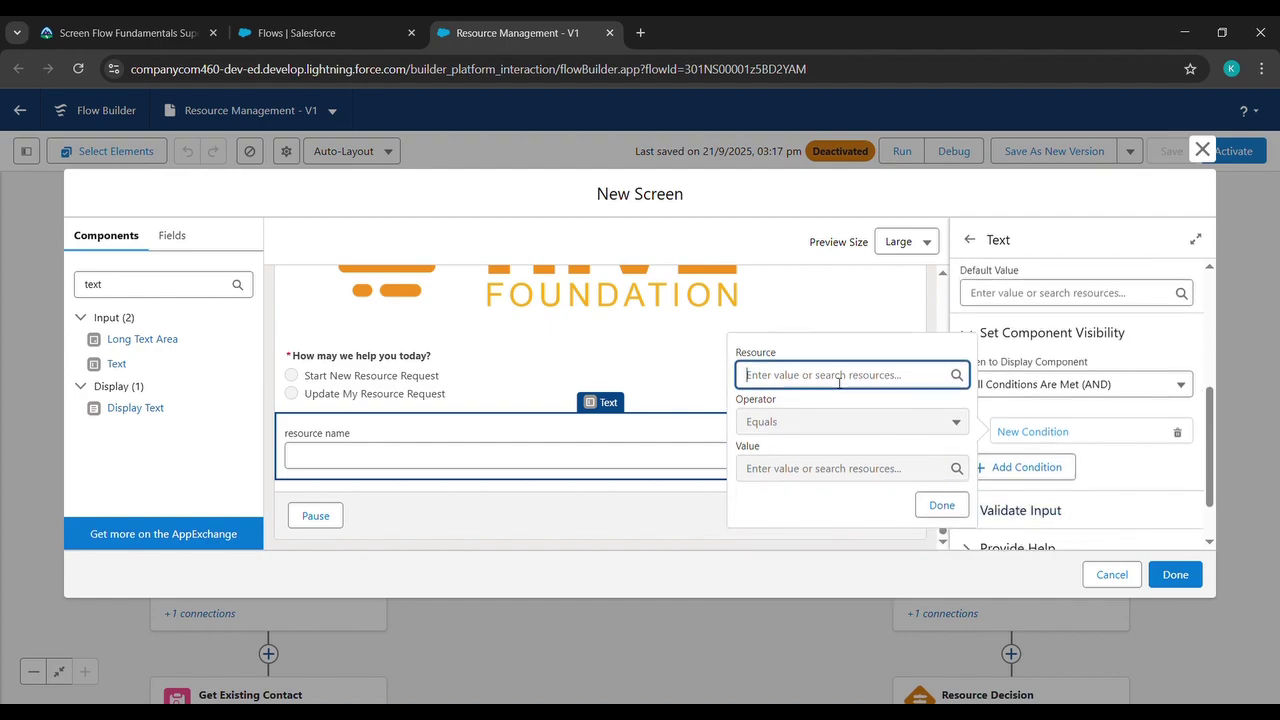
type("edit")
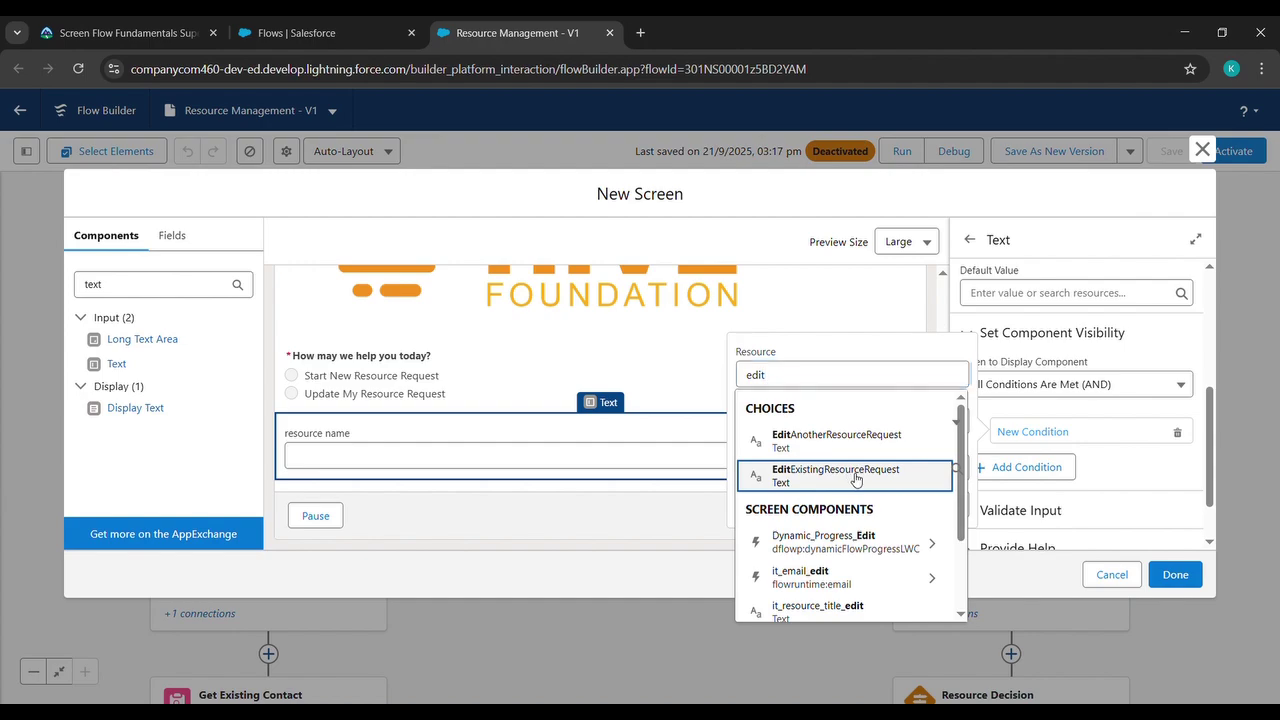
left_click(855, 479)
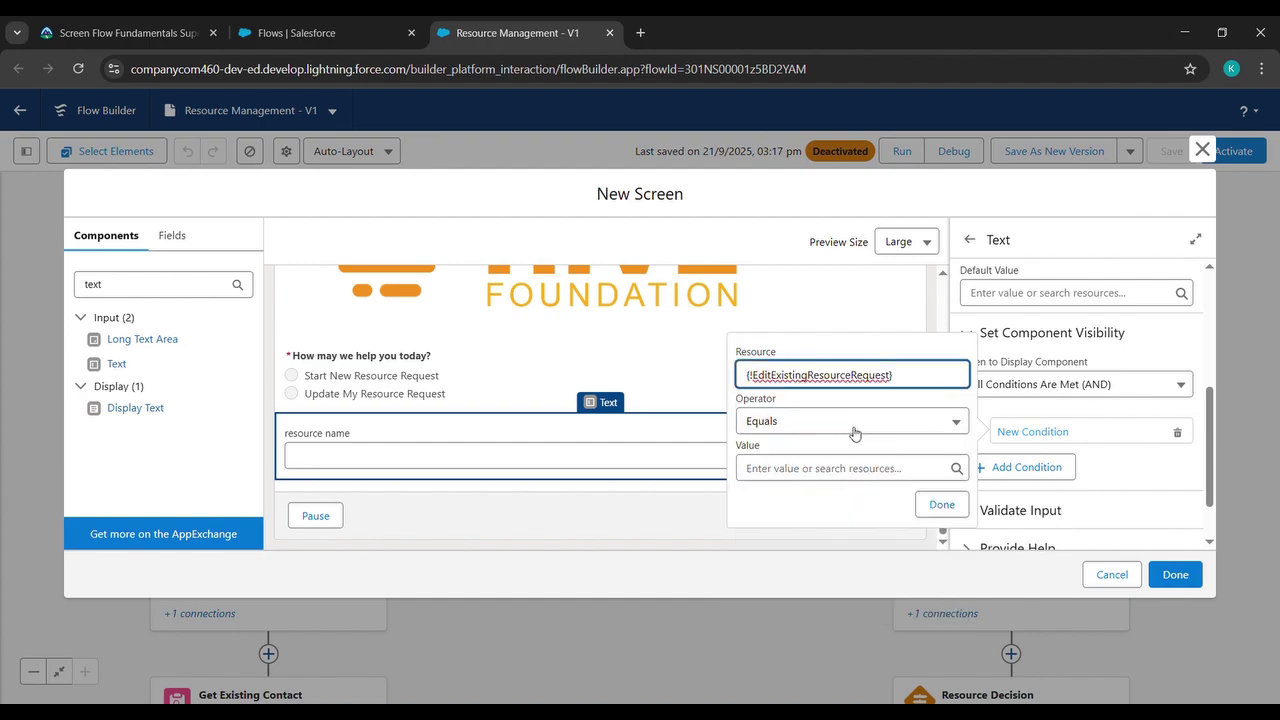
left_click(820, 470)
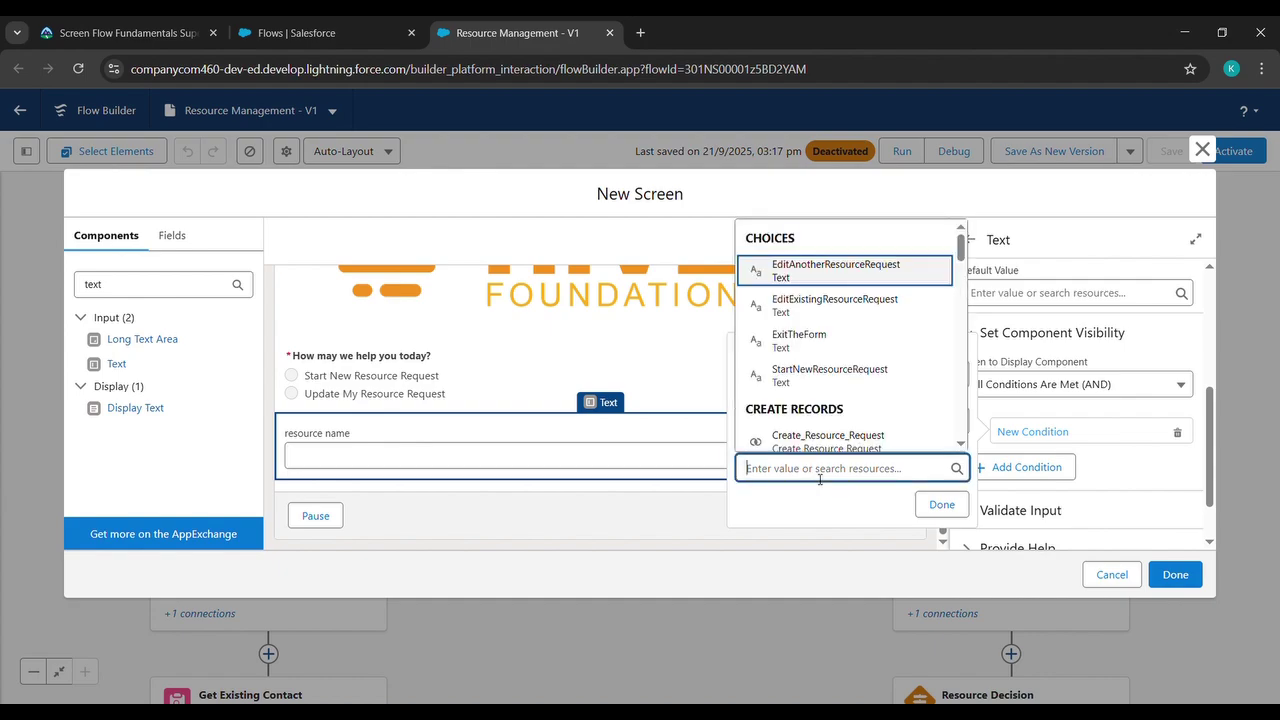
type("global")
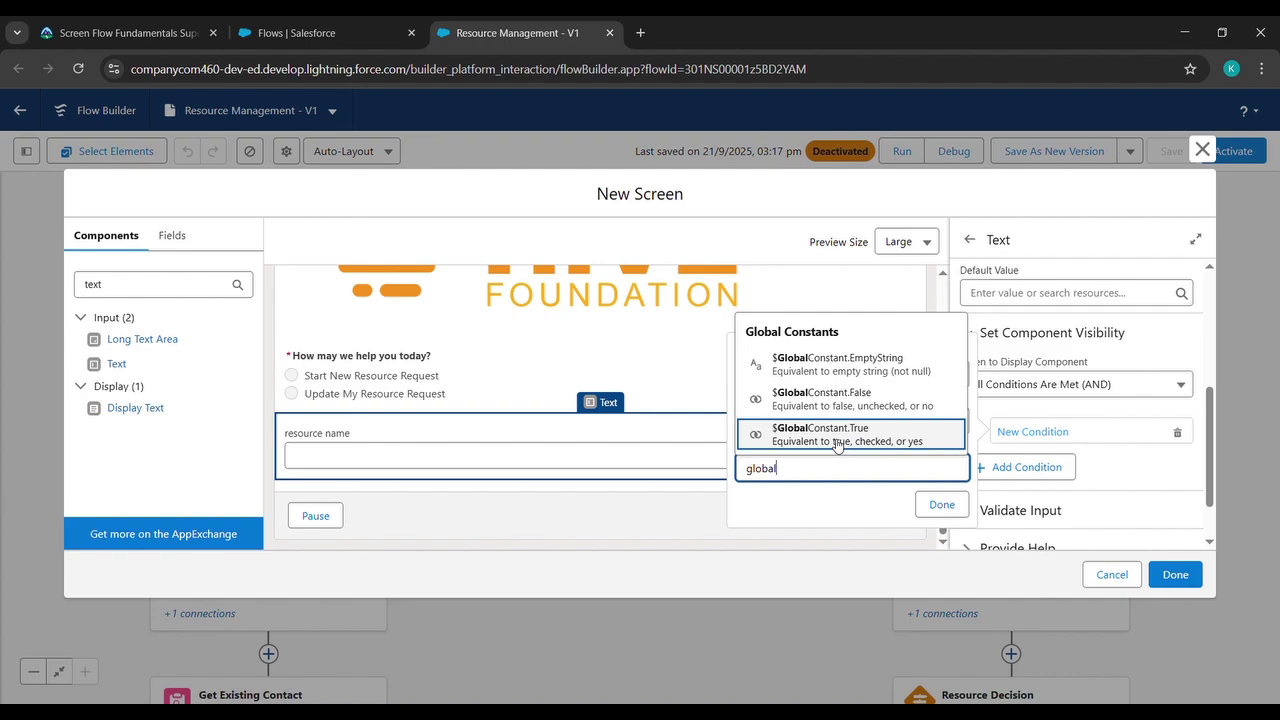
left_click(838, 434)
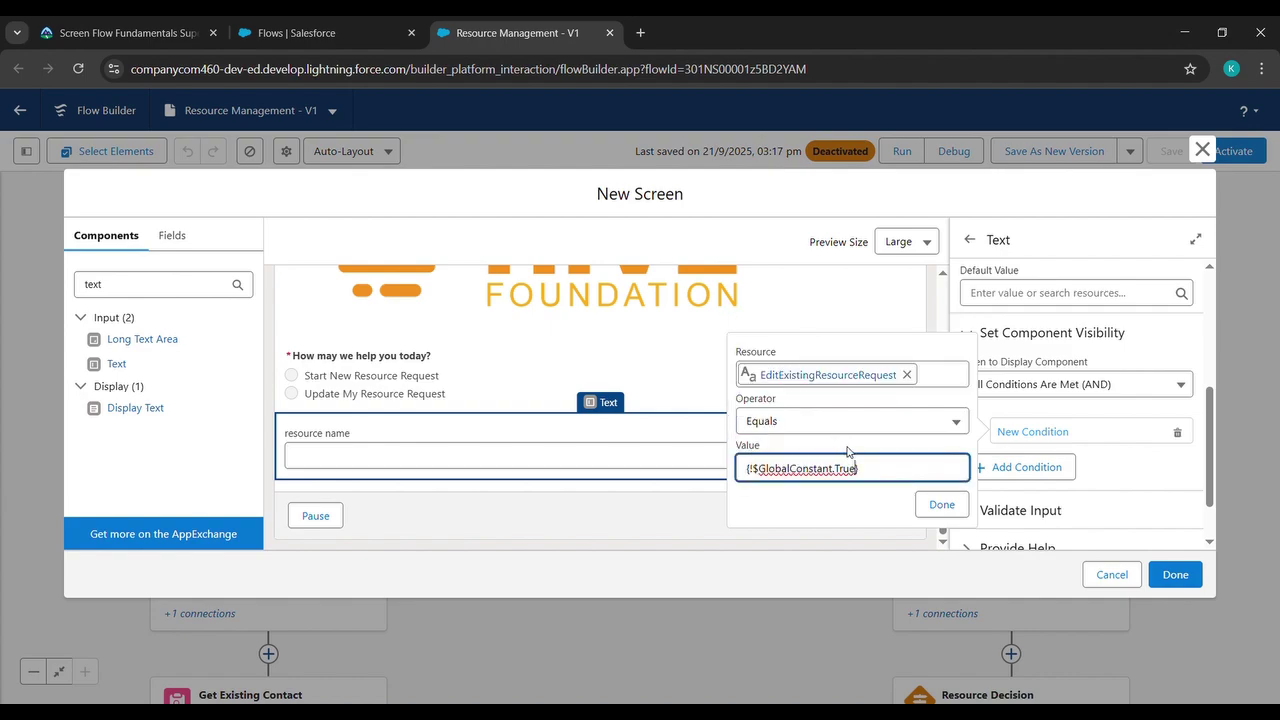
left_click(941, 508)
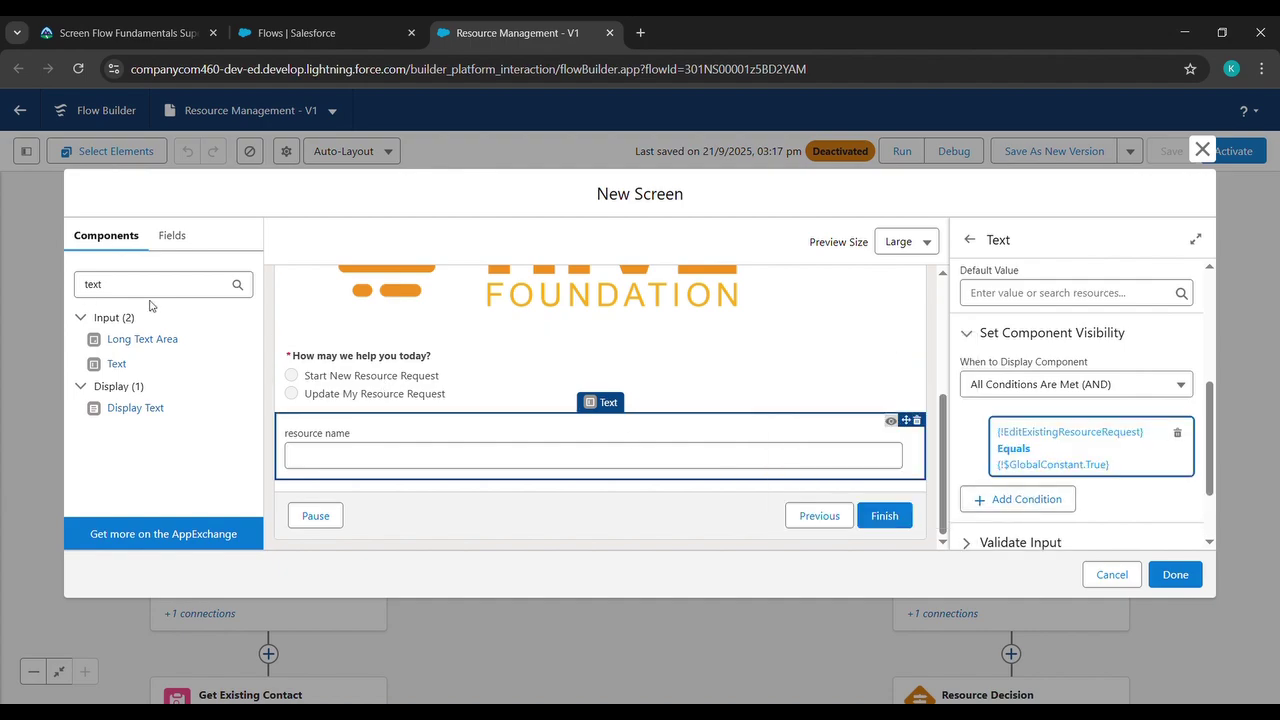
left_click_drag(133, 296, 41, 297)
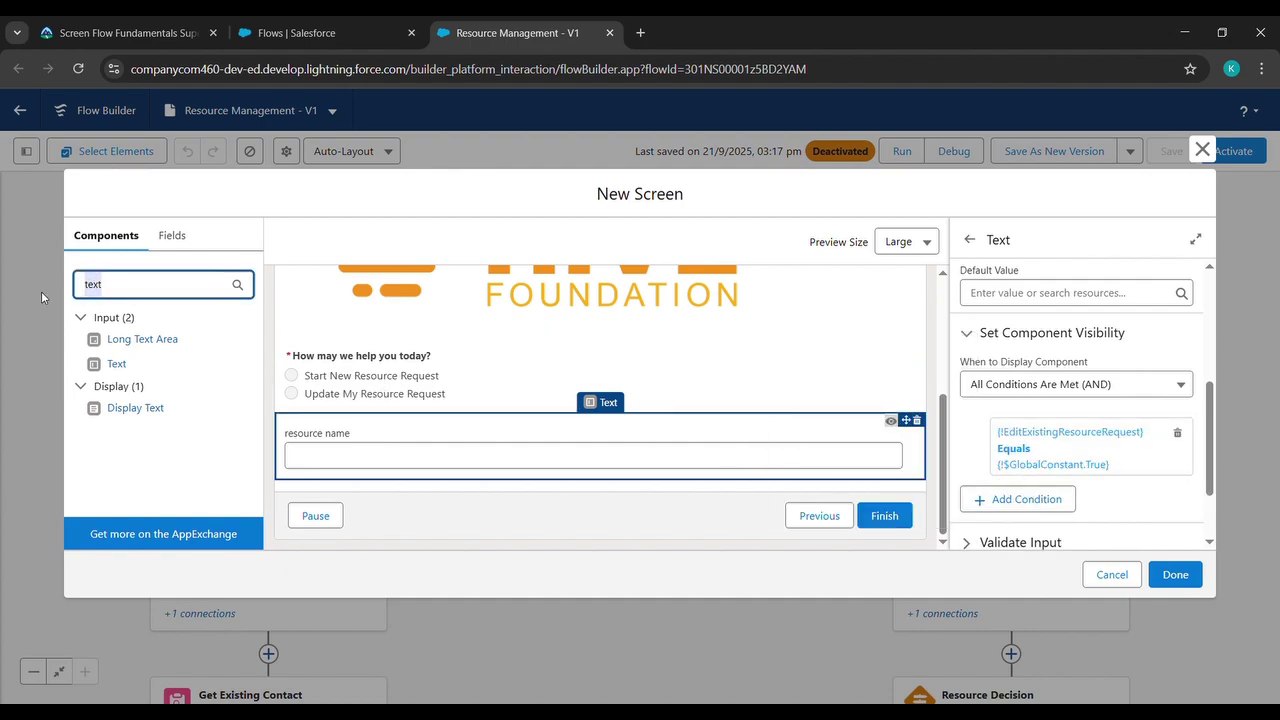
type("dynam")
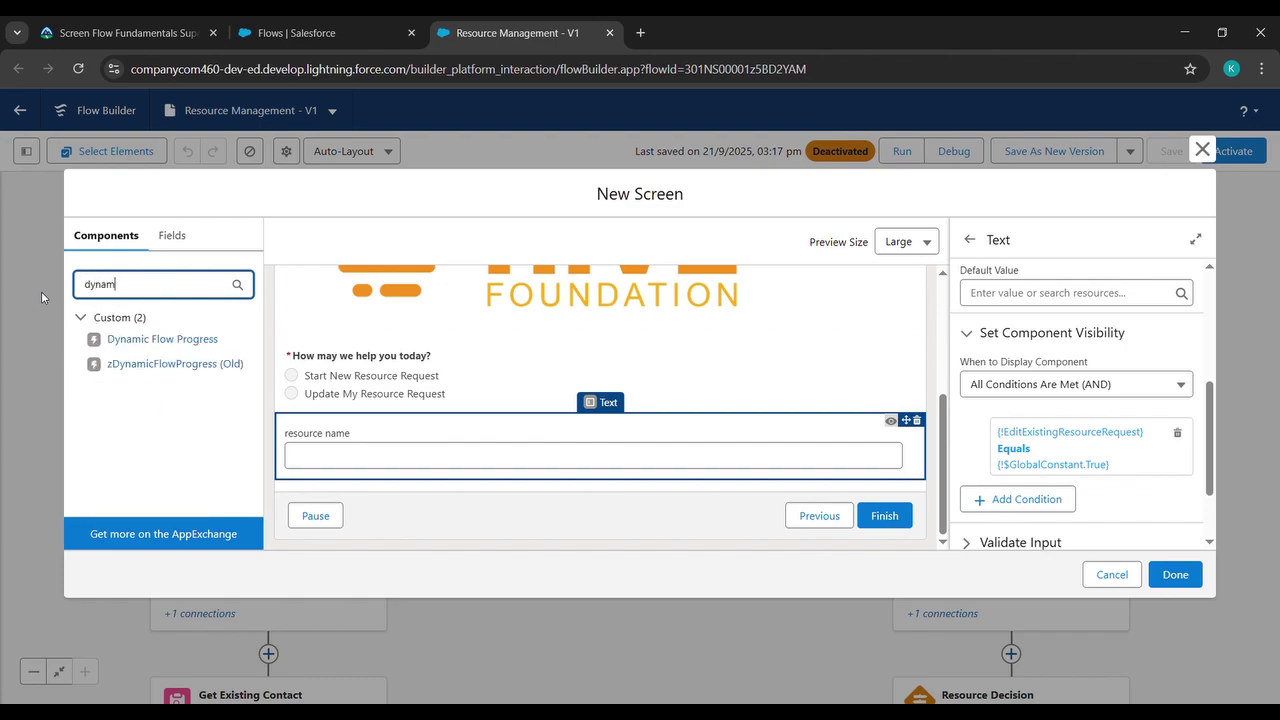
Step: Add a Dynamic Flow Progress component with API name Dynamic_Progress_Start
left_click(150, 340)
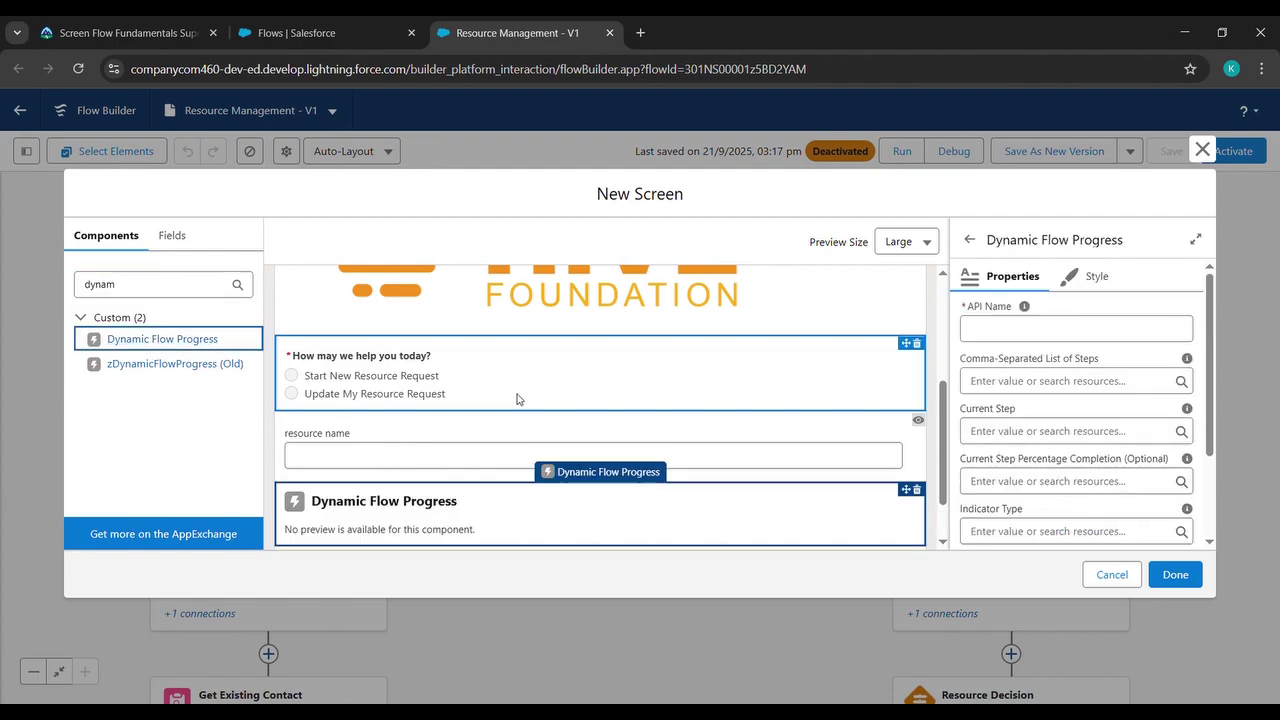
scroll(517, 400, "down", 1)
left_click(119, 15)
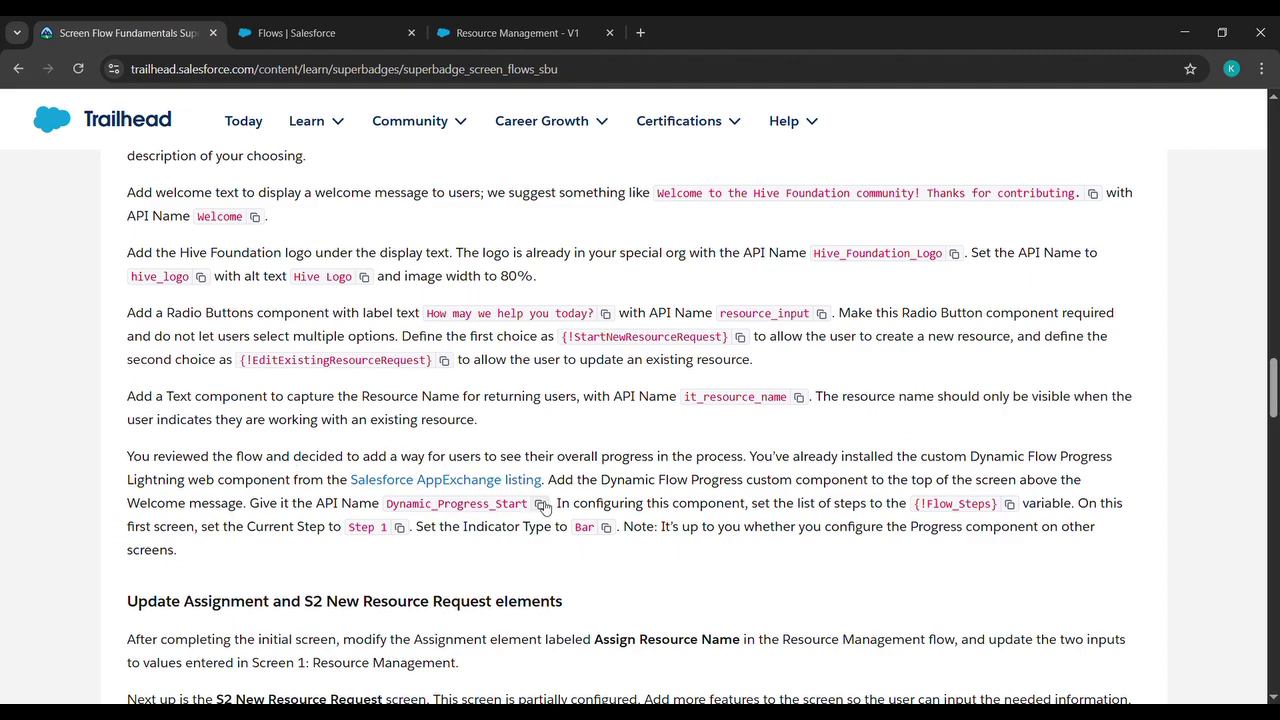
left_click(540, 505)
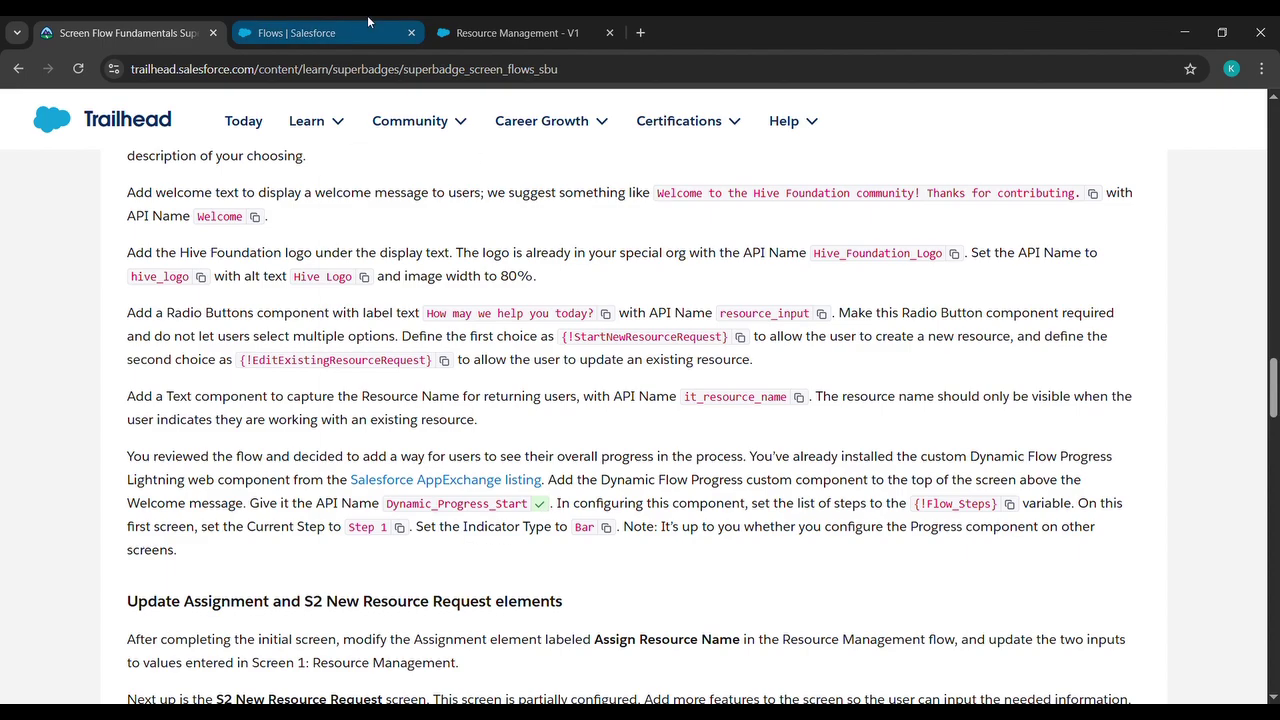
left_click(515, 33)
left_click(980, 329)
key("ctrl+v")
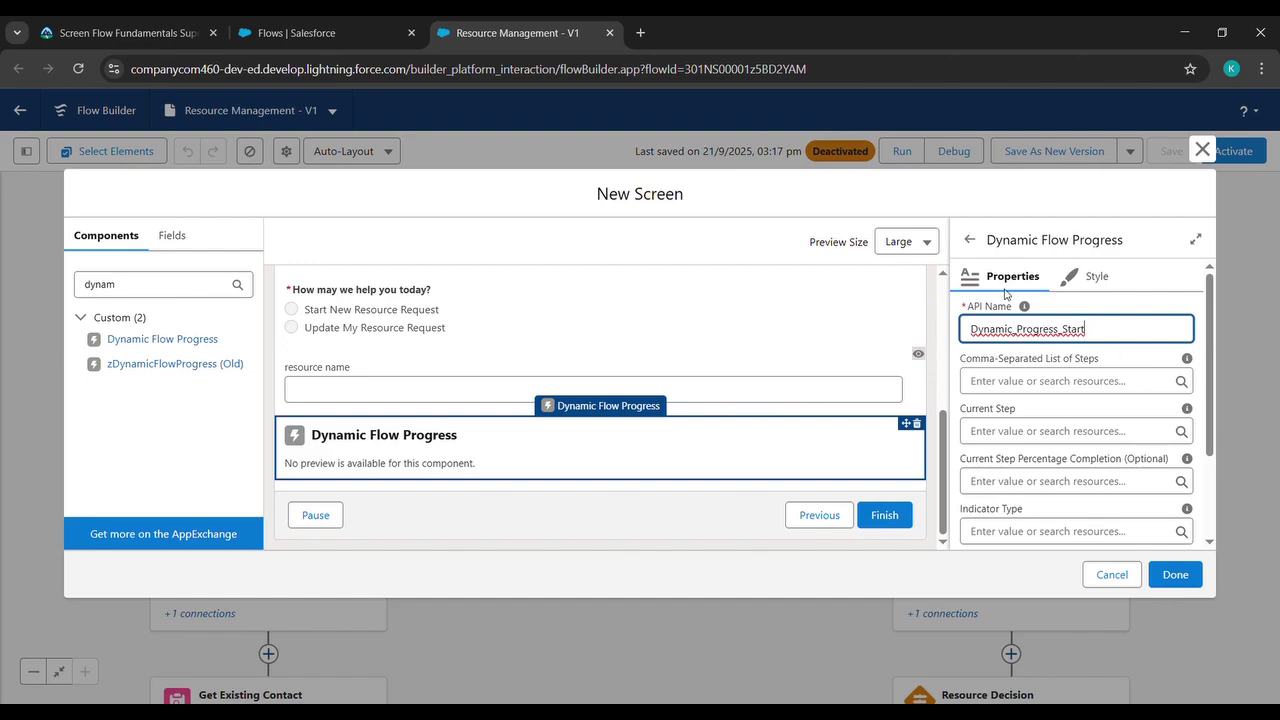
Step: Set the progress component's list of steps to {!Flow_Steps}
left_click(128, 33)
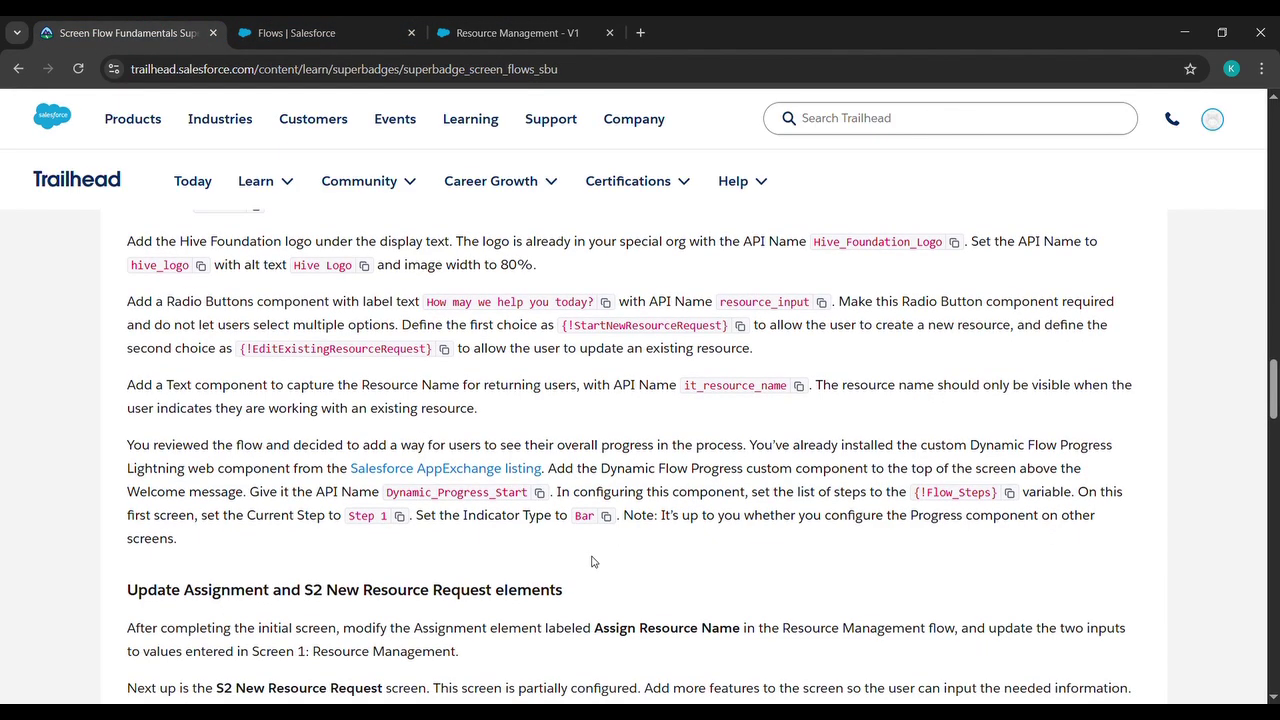
left_click(1012, 494)
left_click(517, 33)
left_click(1004, 388)
key("ctrl+v")
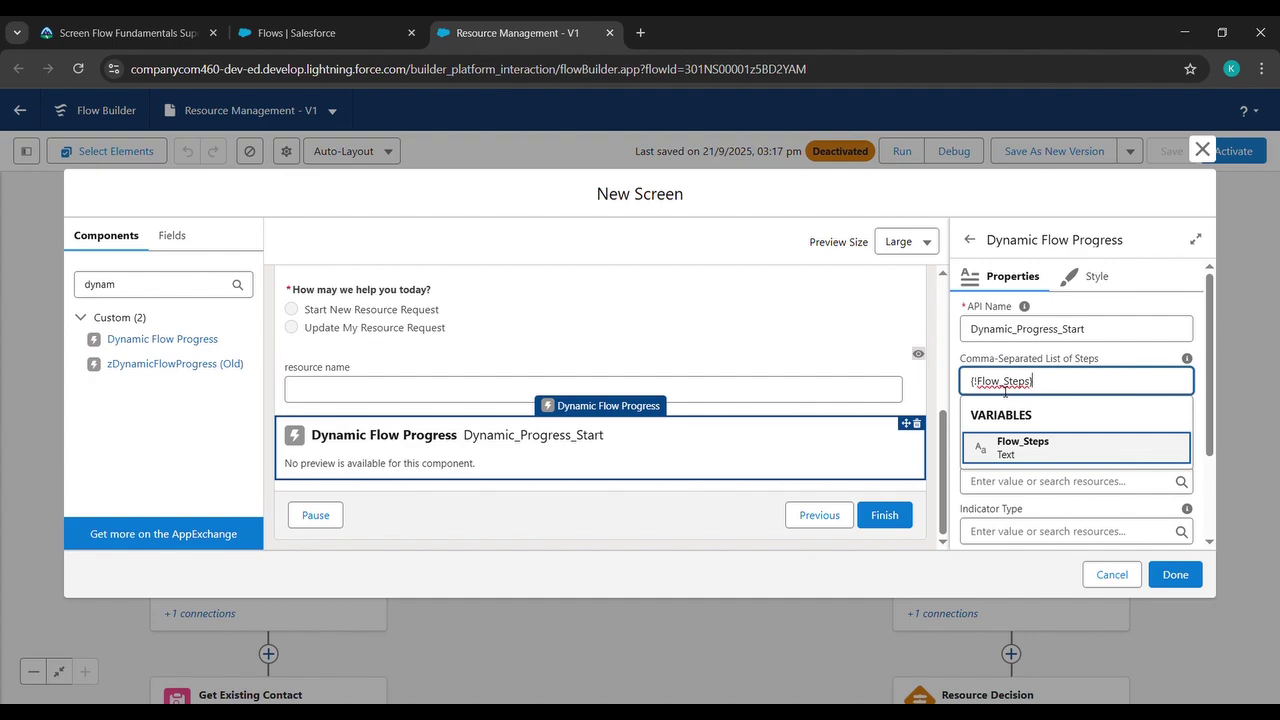
left_click(1120, 357)
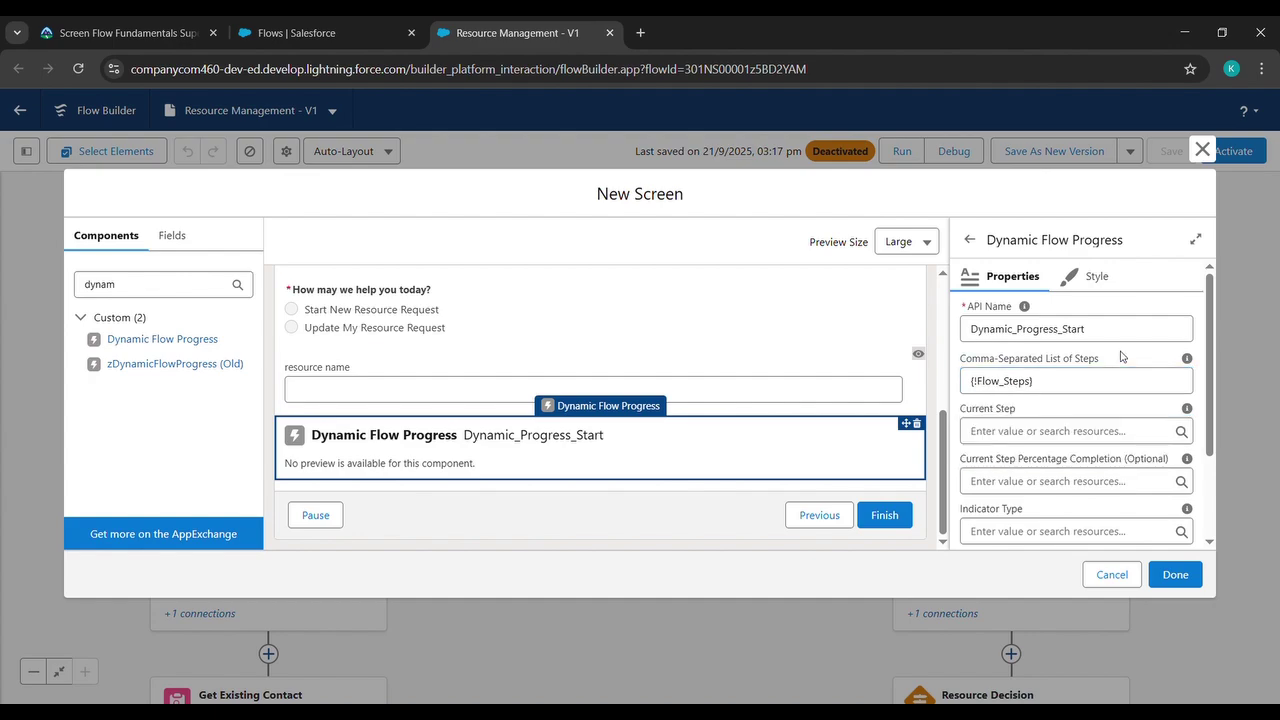
Step: Set the current step to 'Step 1' and the indicator type to Bar
left_click(1043, 431)
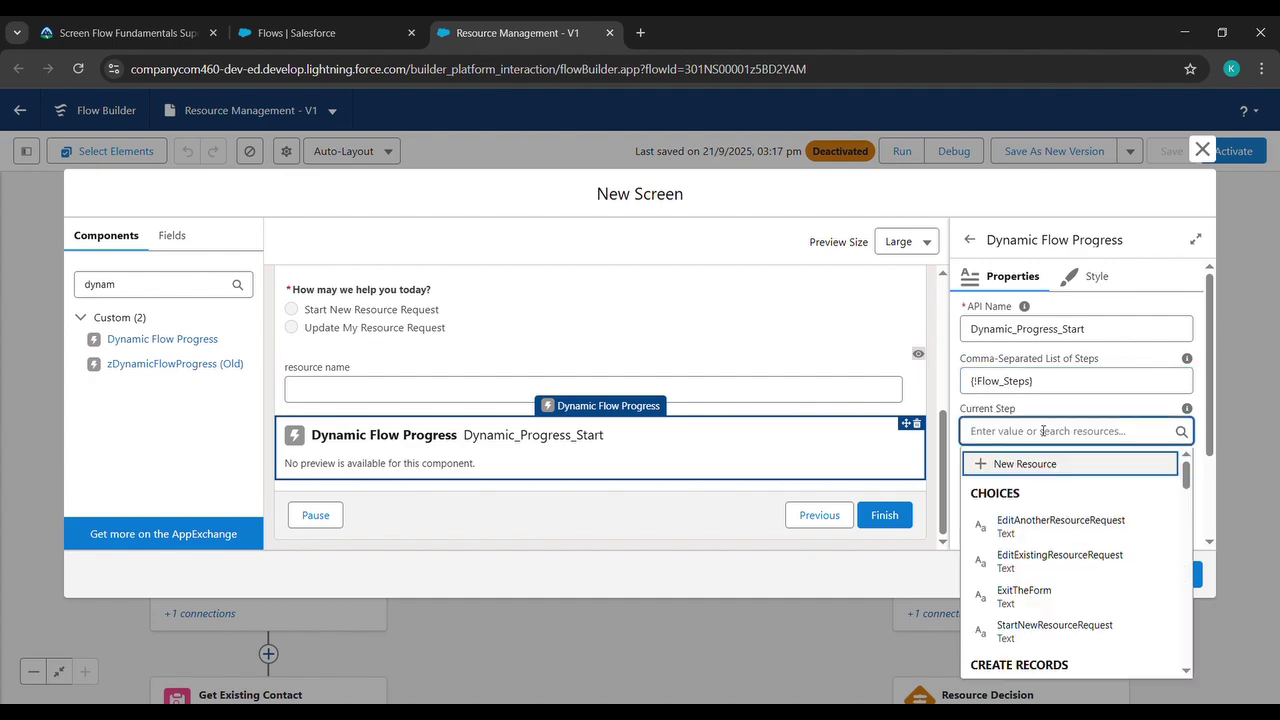
type("Ste")
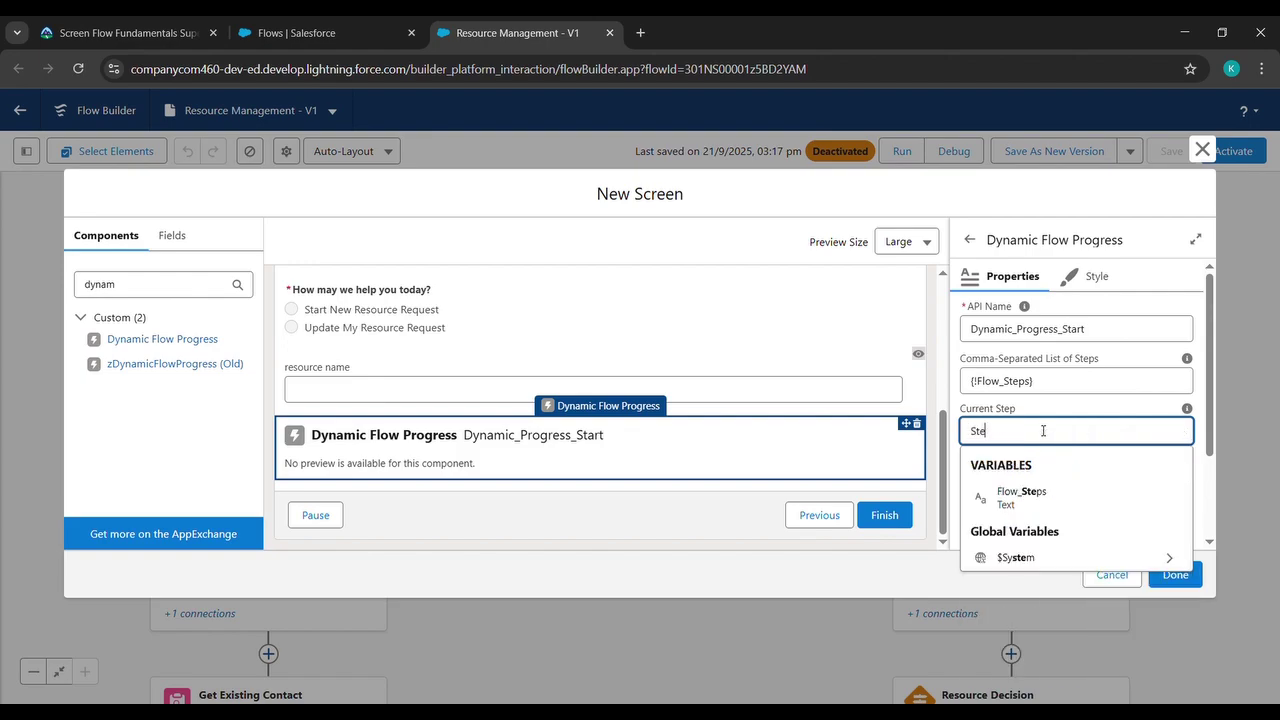
type("p 1")
left_click(1080, 410)
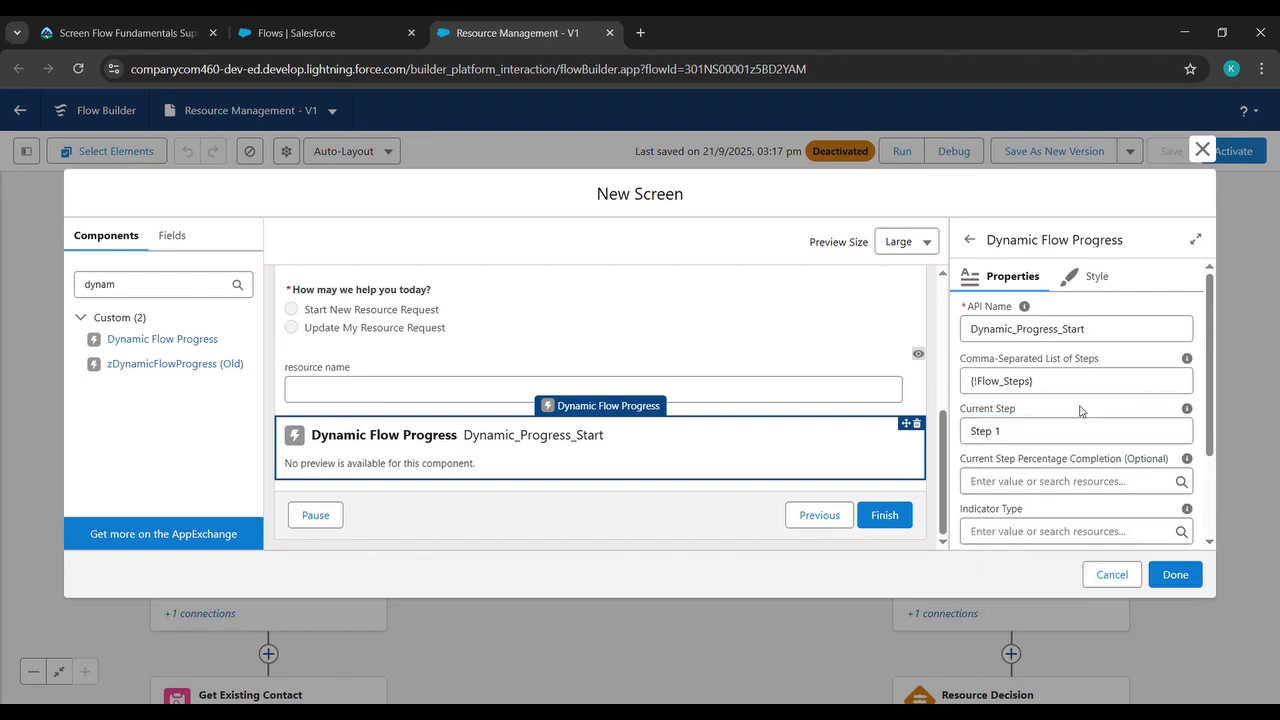
left_click(1003, 533)
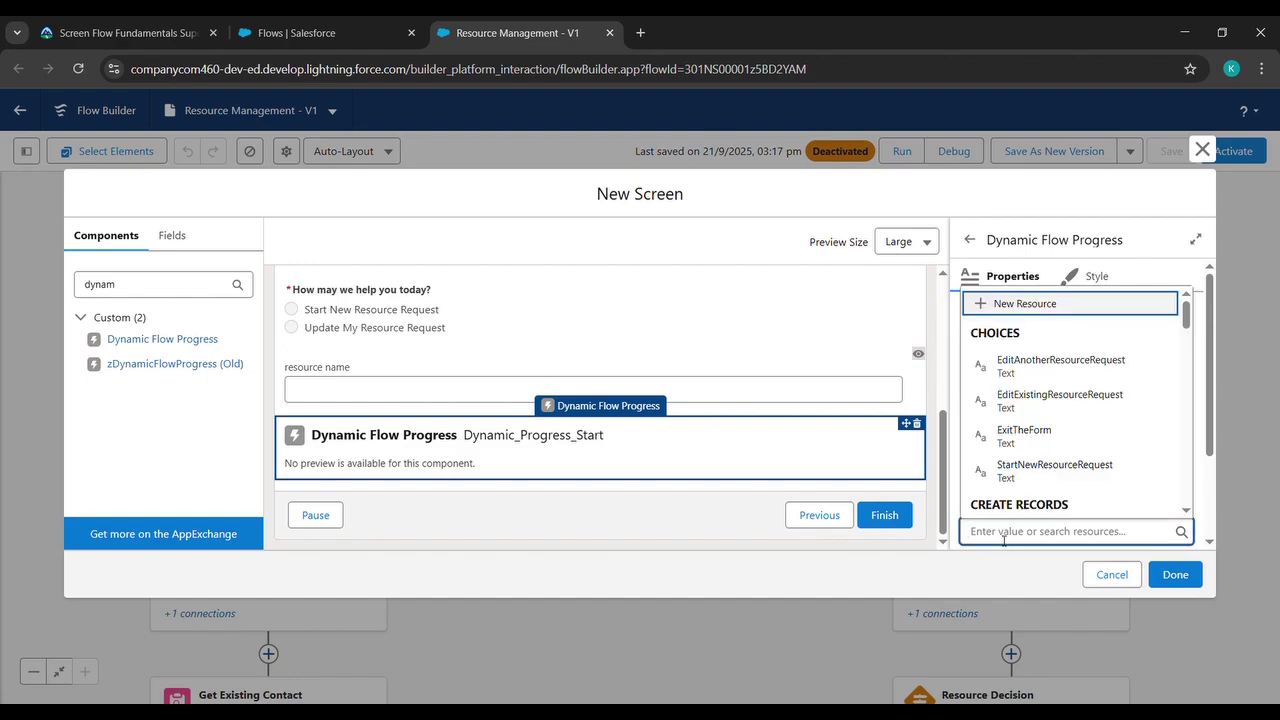
type("Bar")
left_click(1065, 511)
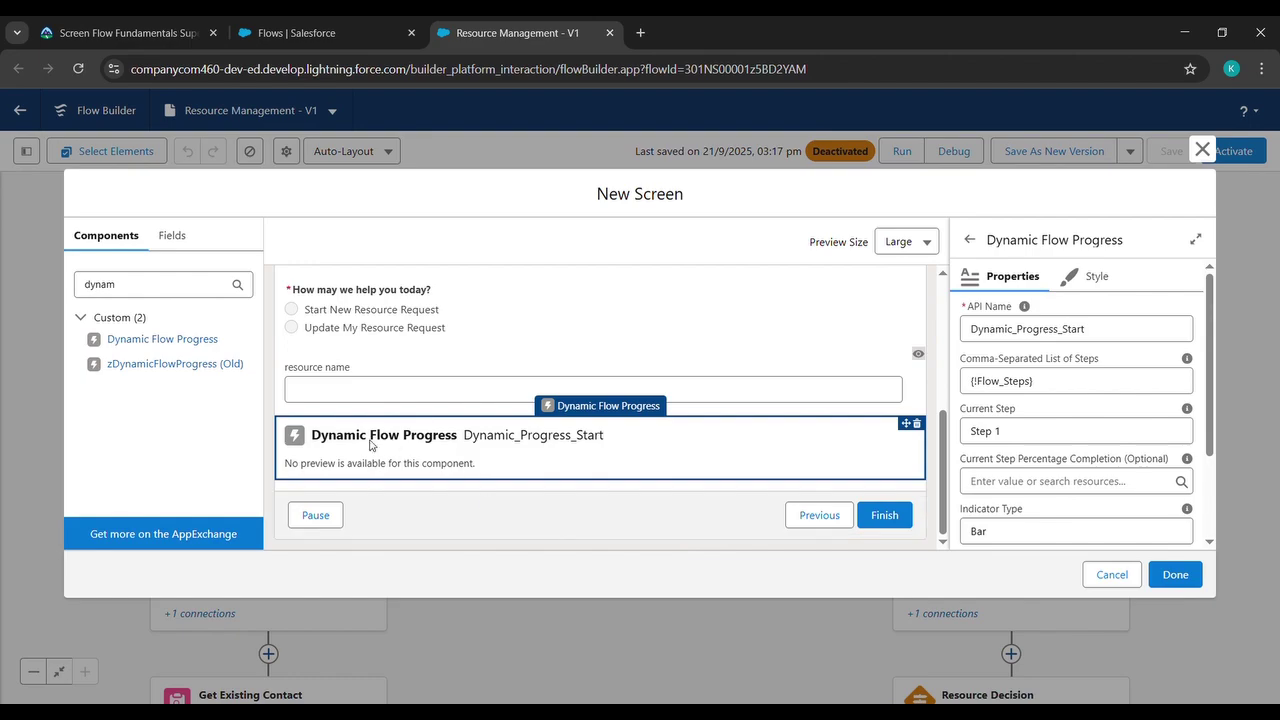
Step: Move the Dynamic Flow Progress component above the Hive Foundation logo, under the welcome text, and finish the screen
left_click_drag(586, 437, 630, 360)
left_click_drag(645, 258, 652, 259)
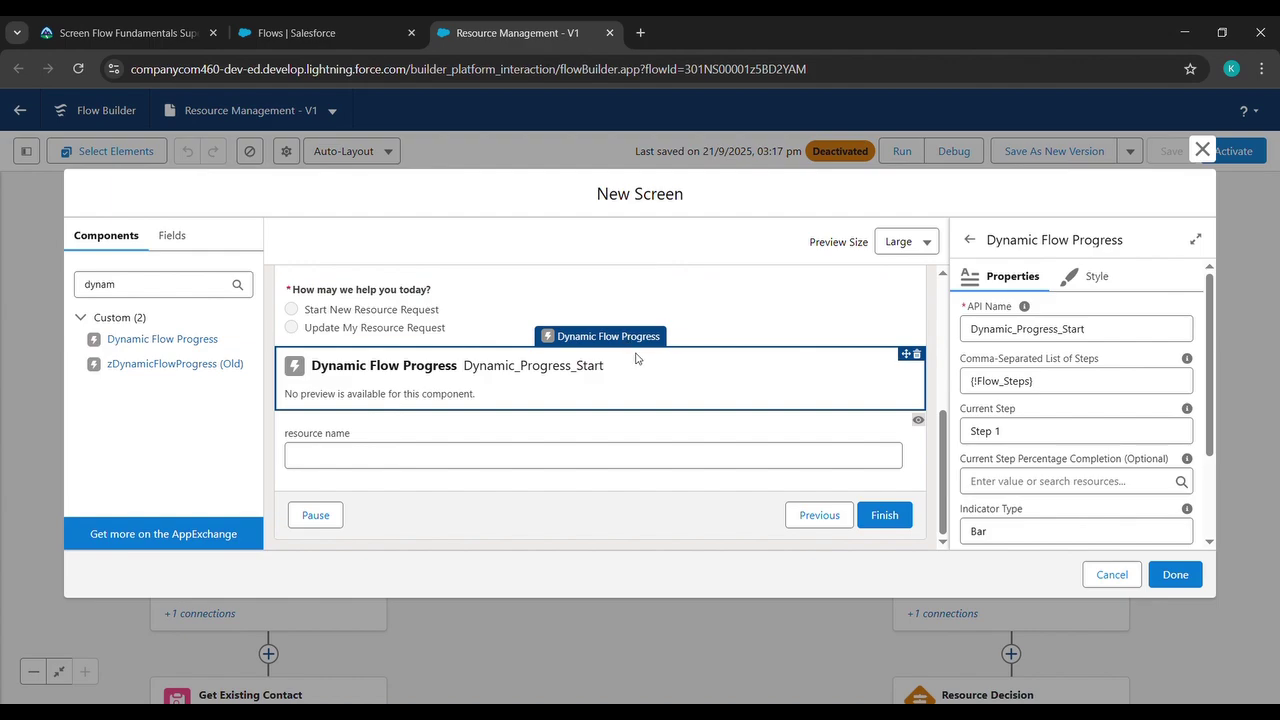
left_click_drag(634, 357, 676, 292)
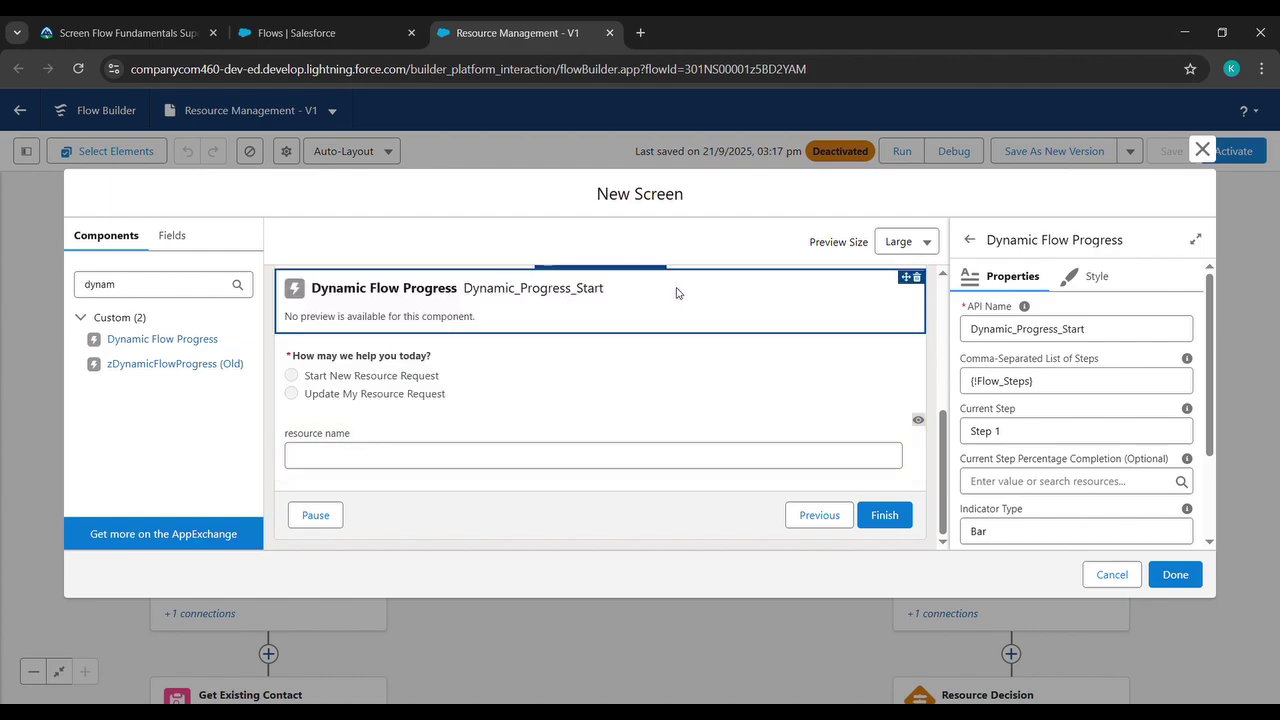
scroll(677, 298, "up", 3)
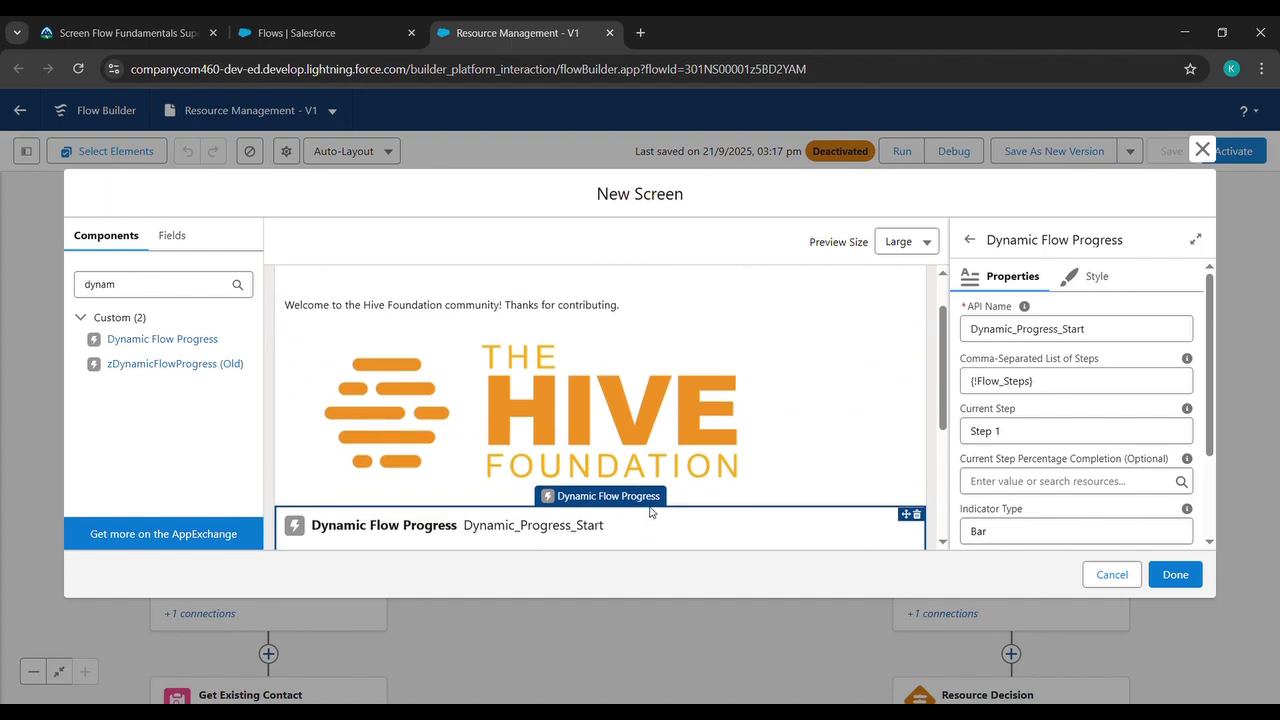
left_click_drag(650, 511, 686, 338)
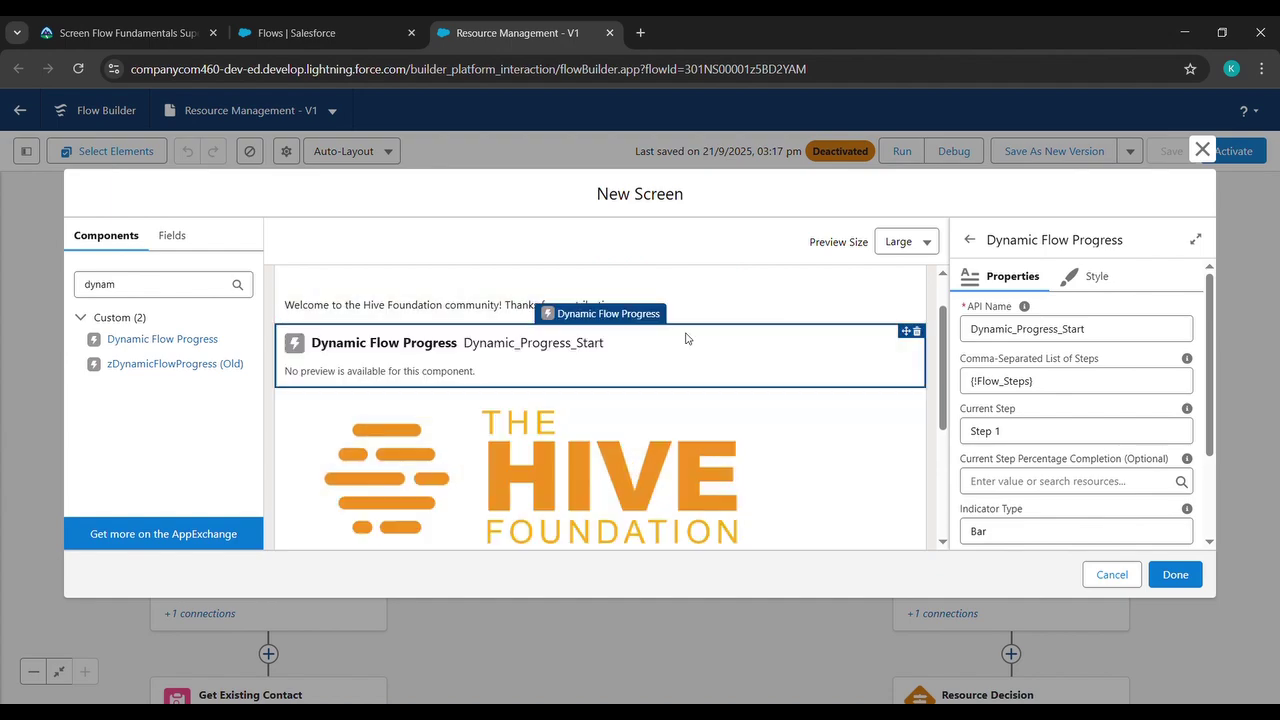
scroll(686, 338, "up", 1)
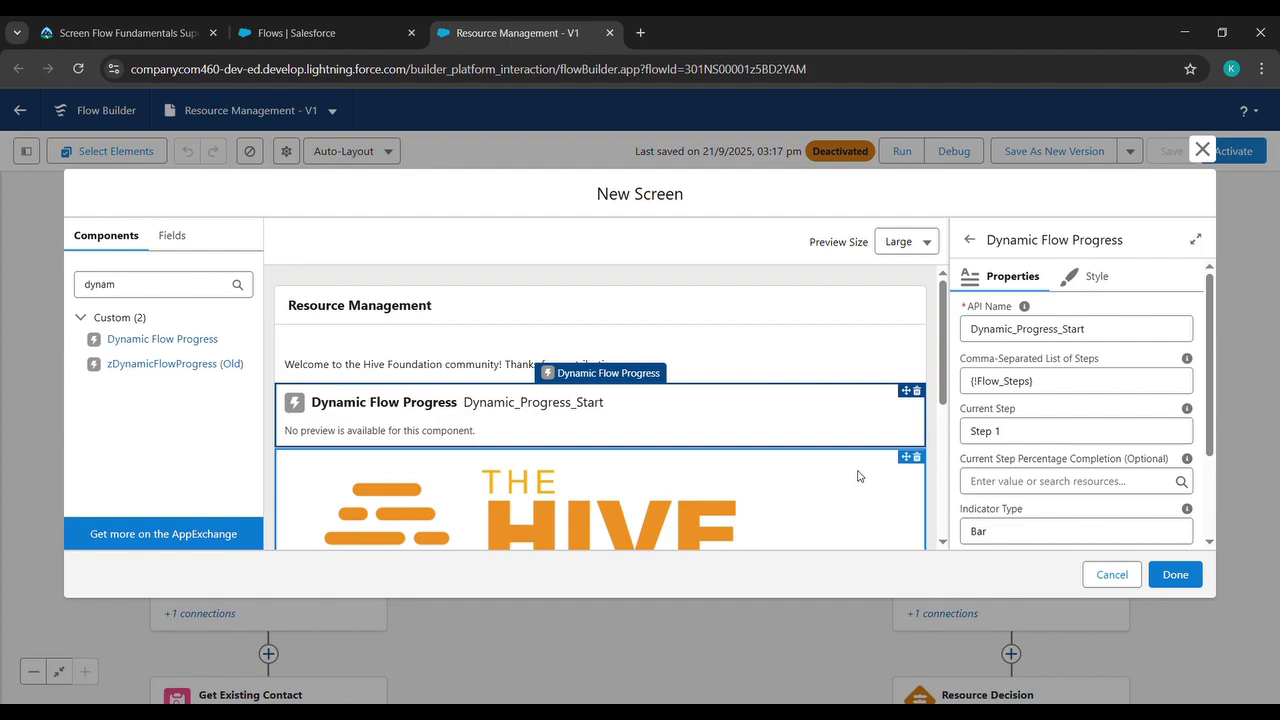
left_click(1172, 578)
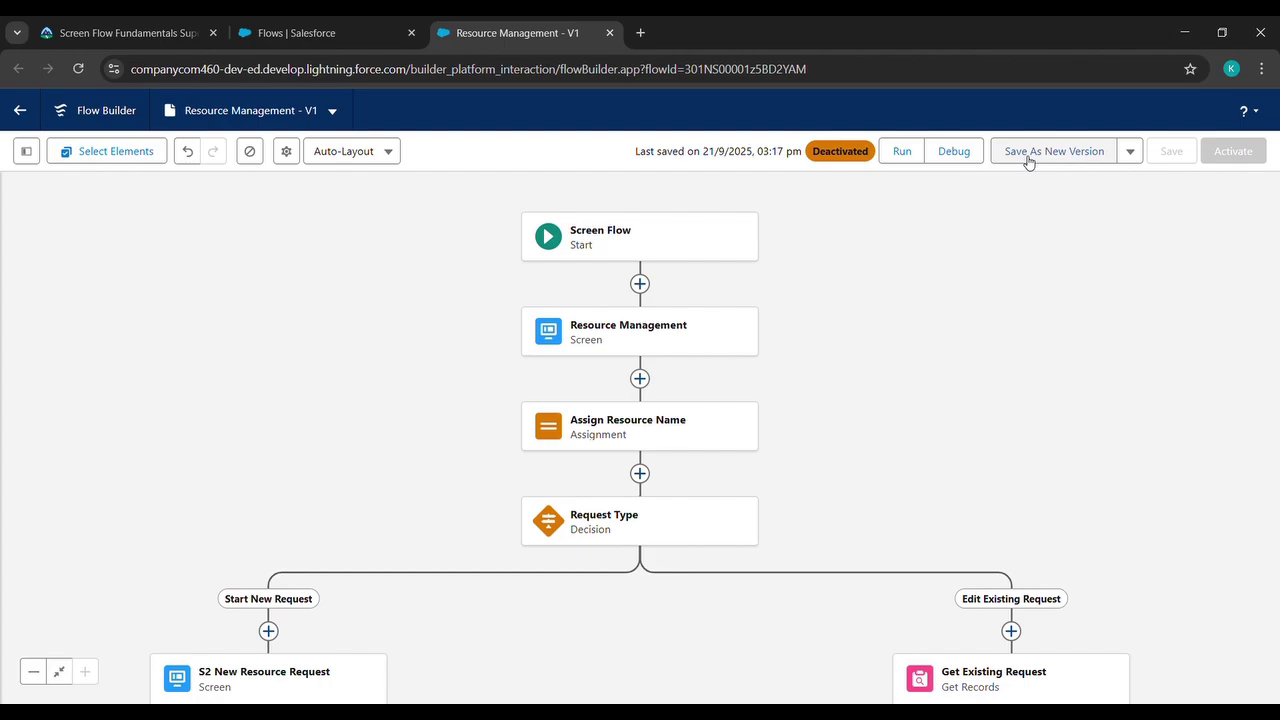
Step: Save the Resource Management flow as a new version, creating inactive Version 2
left_click(1028, 156)
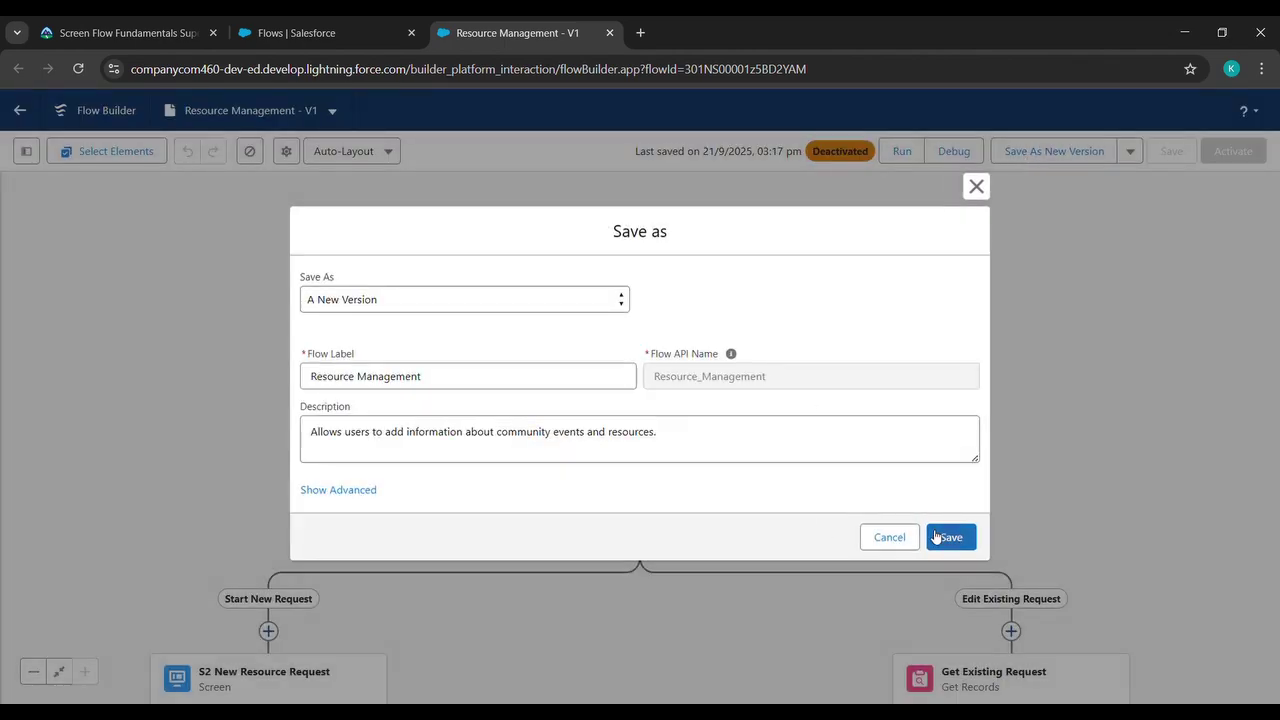
left_click(951, 538)
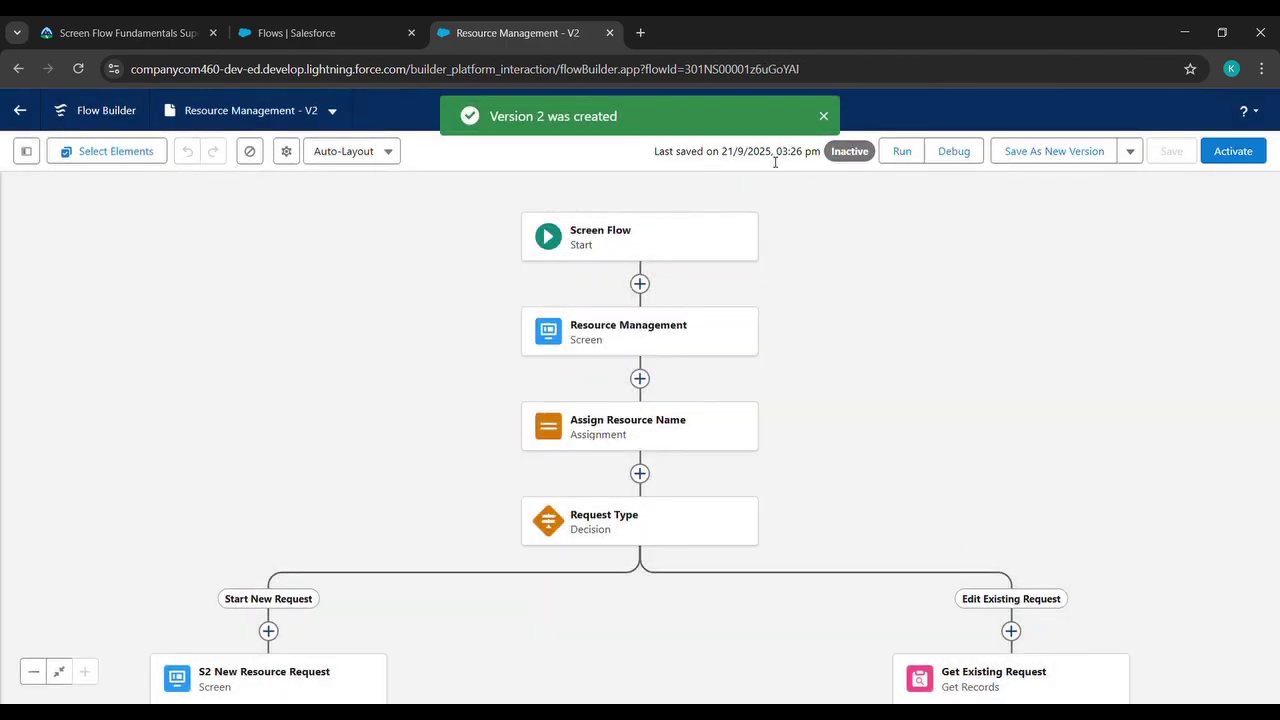
left_click(163, 22)
Step: Run the Check Challenge for challenge 1, Set up Screen 1: Resource Management
scroll(197, 530, "down", 15)
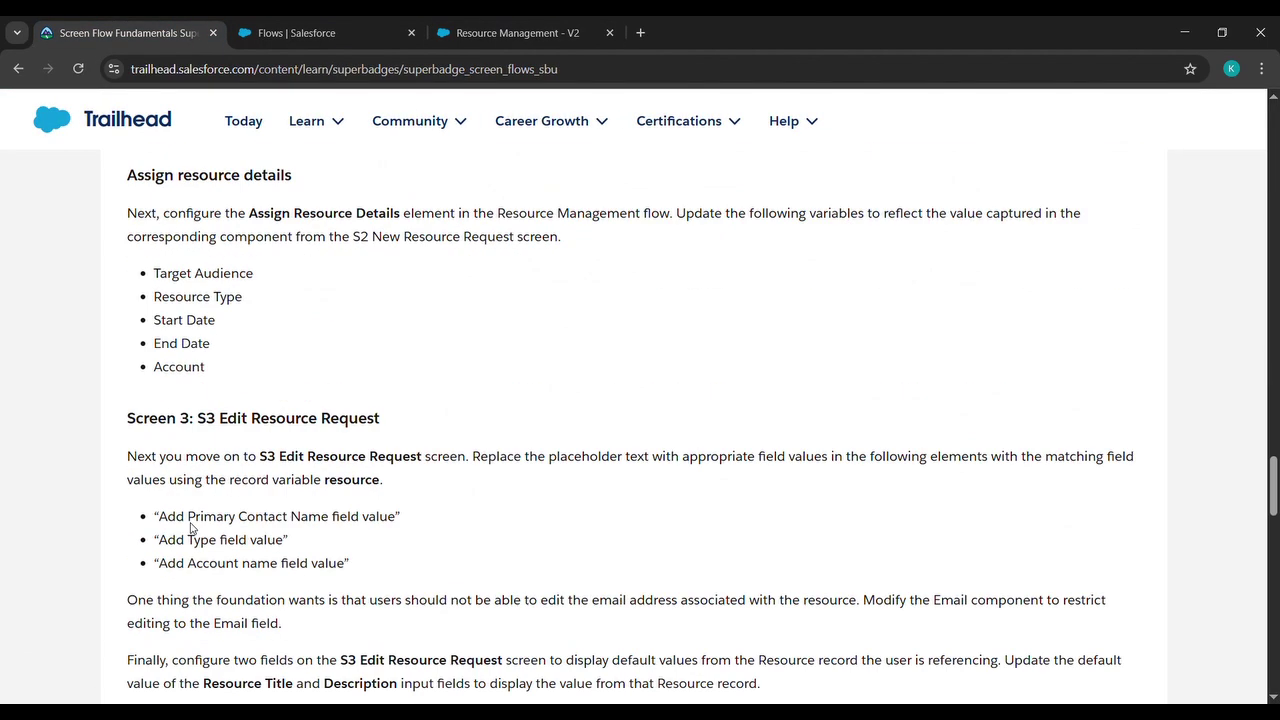
scroll(190, 528, "down", 7)
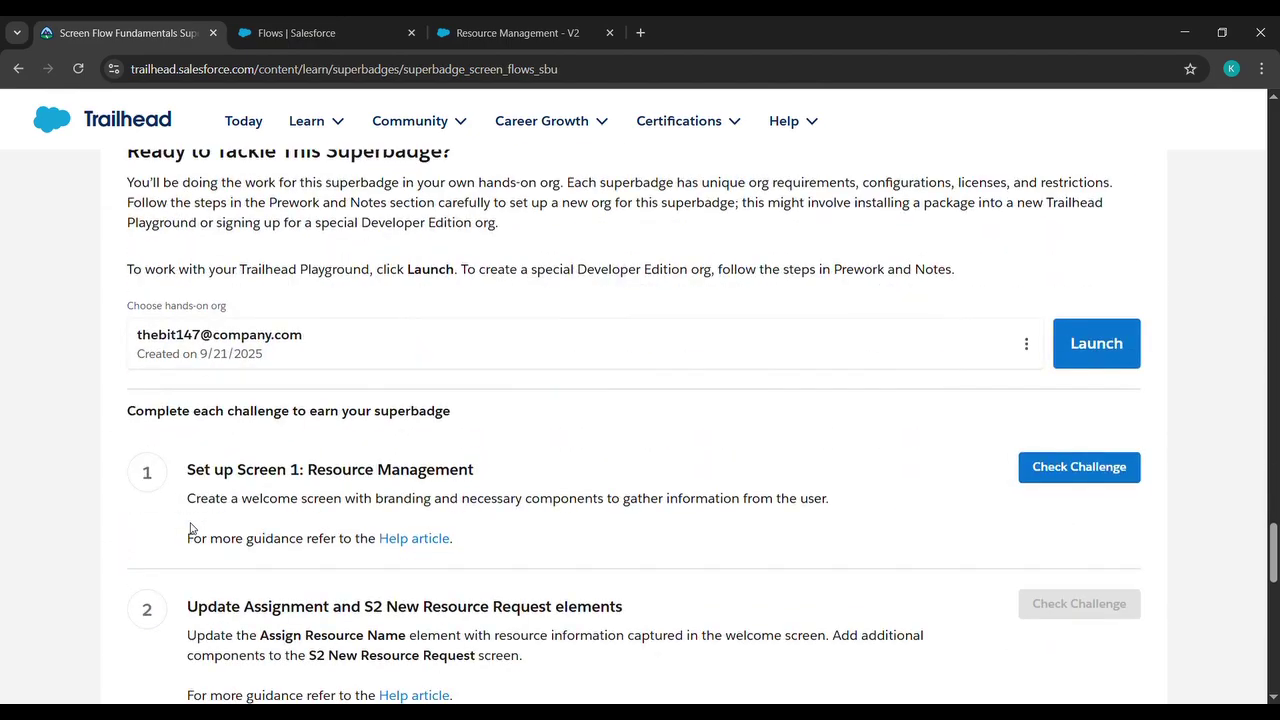
left_click(1062, 467)
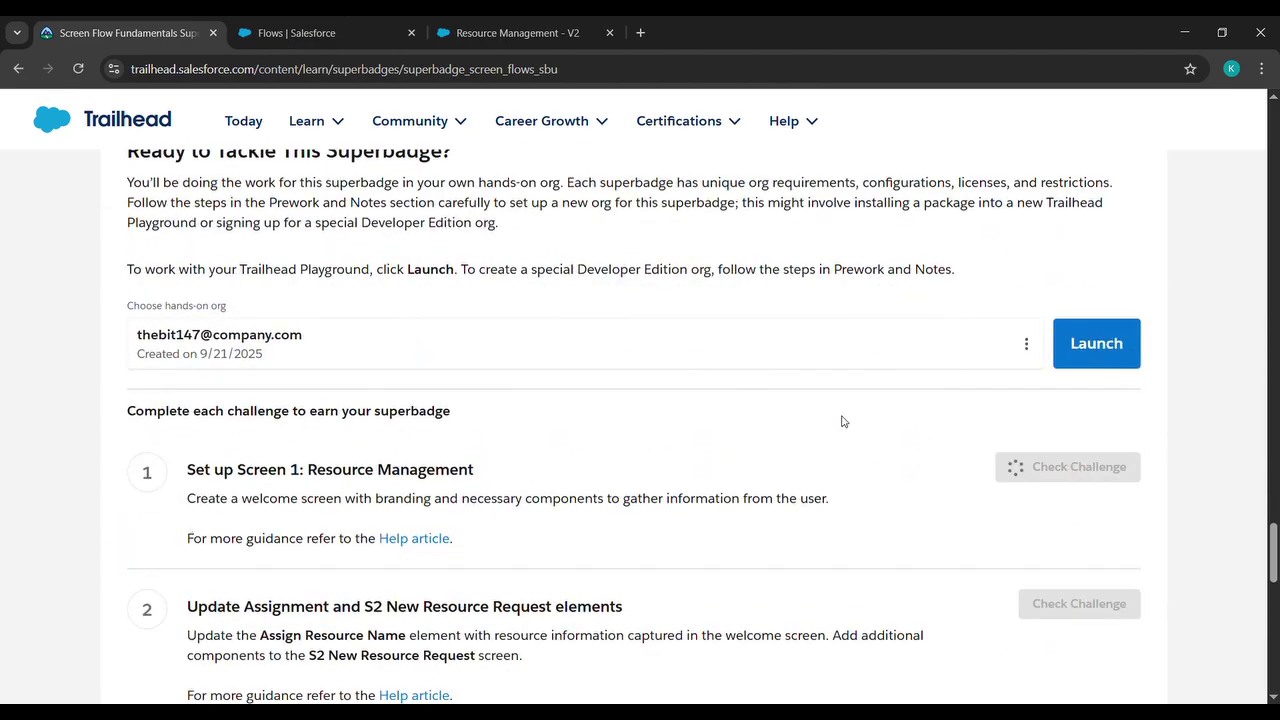